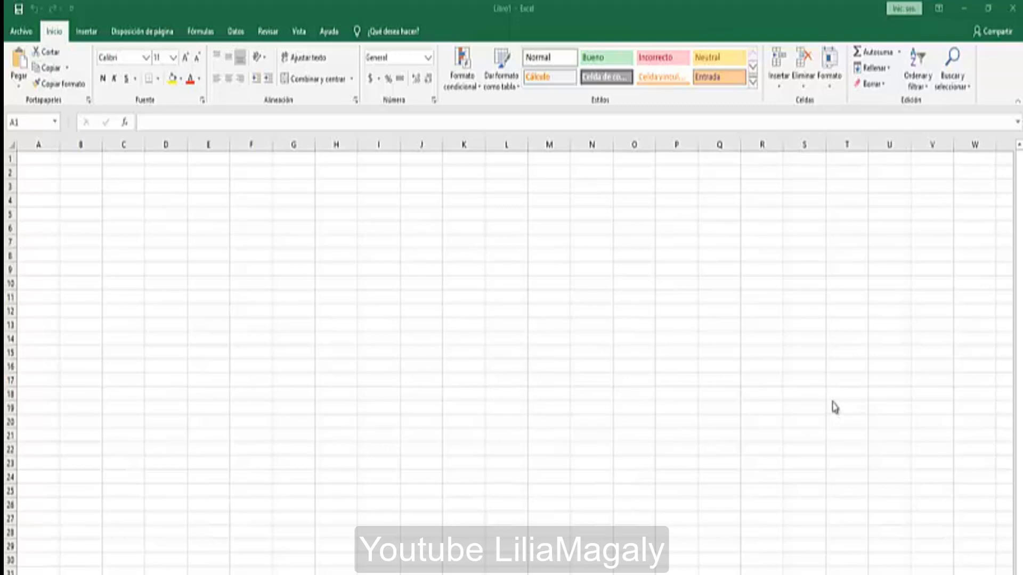
Set the worksheet's page margins to the Normal preset.
left_click(148, 33)
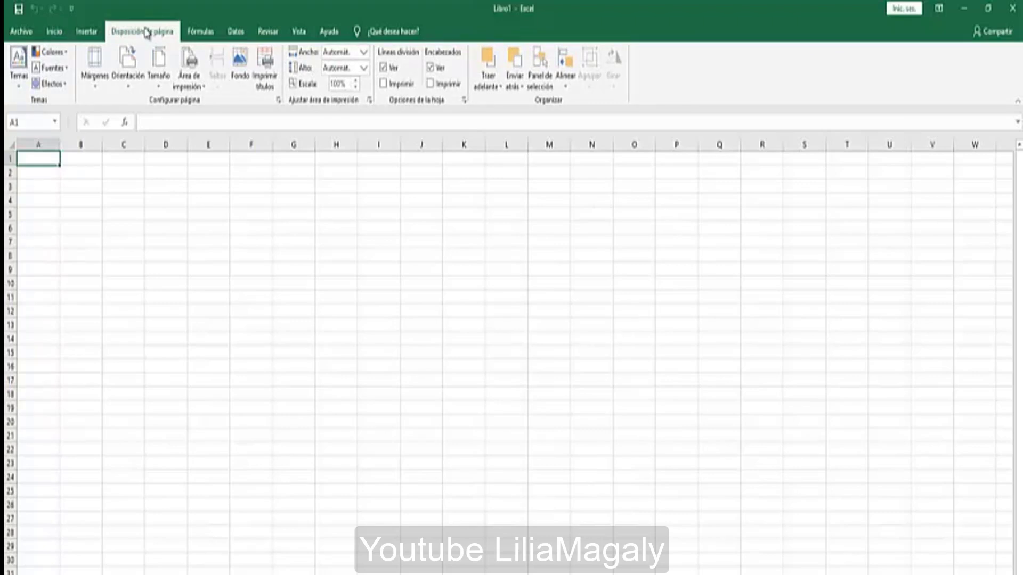
left_click(93, 80)
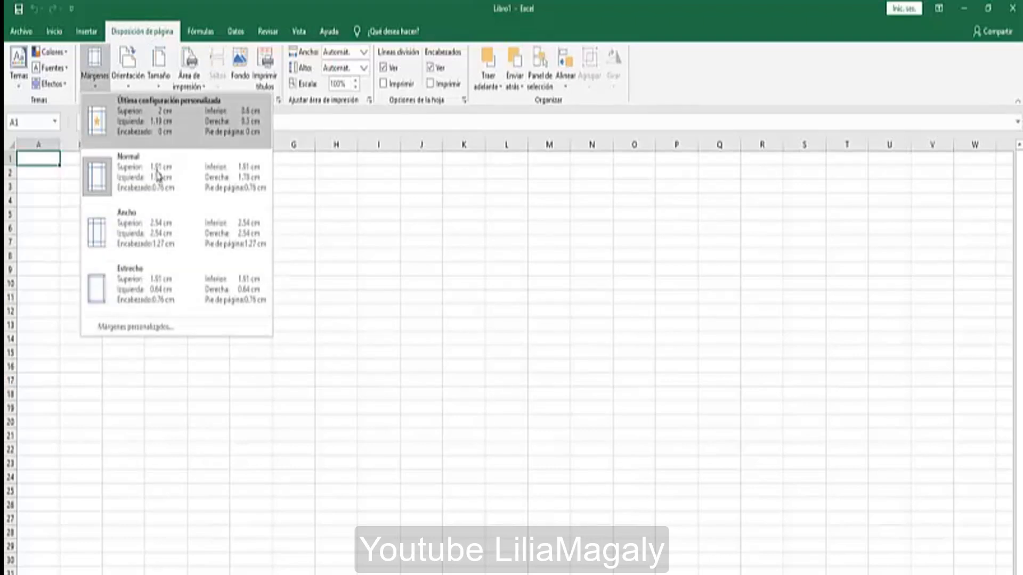
left_click(128, 177)
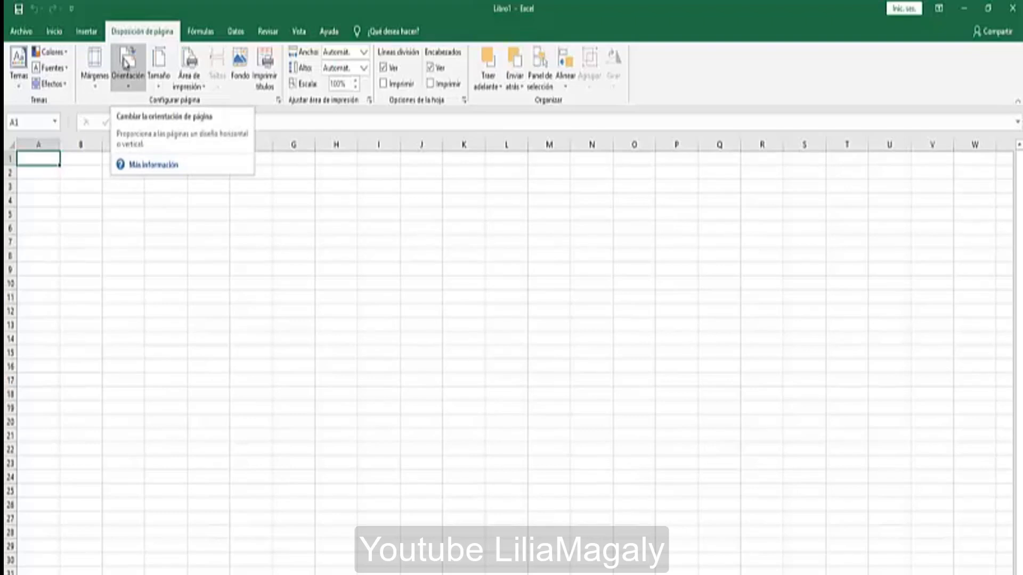
Set the page orientation to Vertical and the paper size to Carta (8.5 x 11 pulg.).
left_click(129, 79)
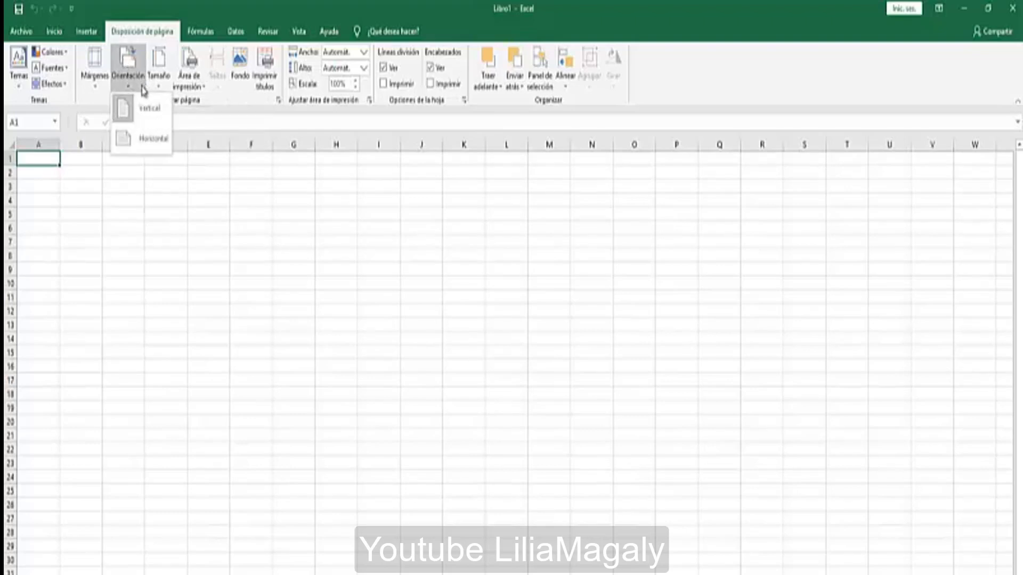
left_click(140, 112)
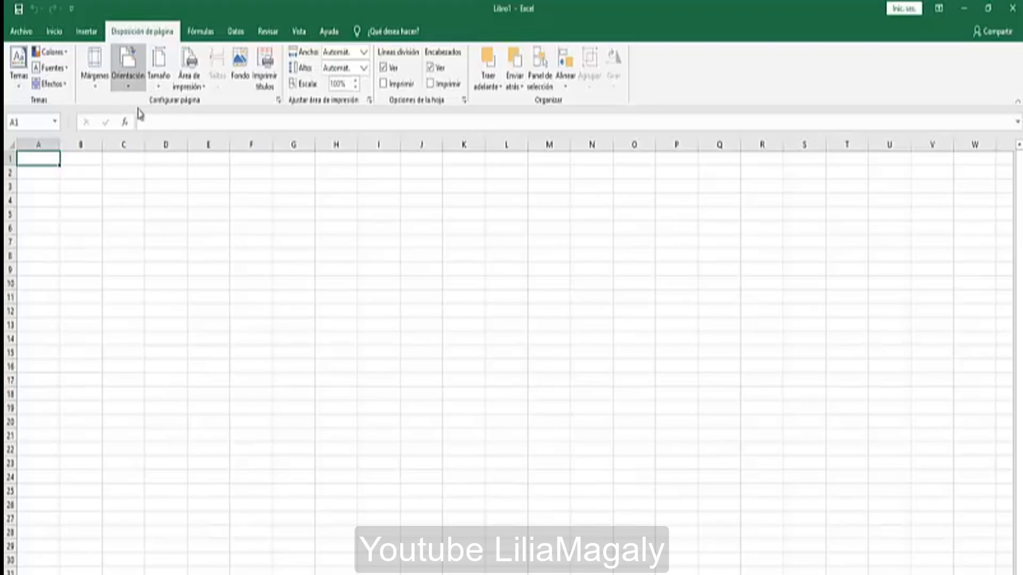
left_click(154, 74)
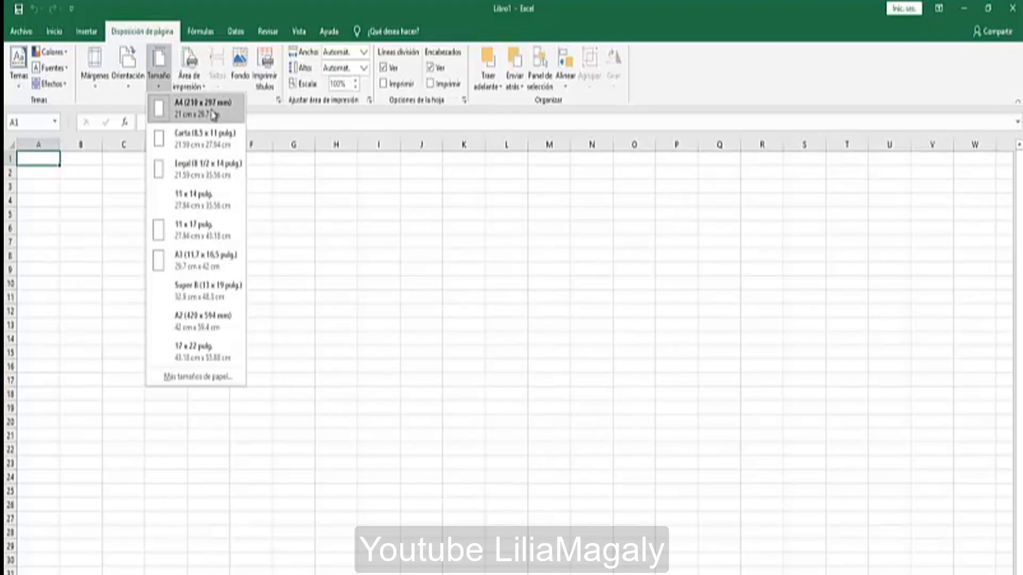
left_click(177, 133)
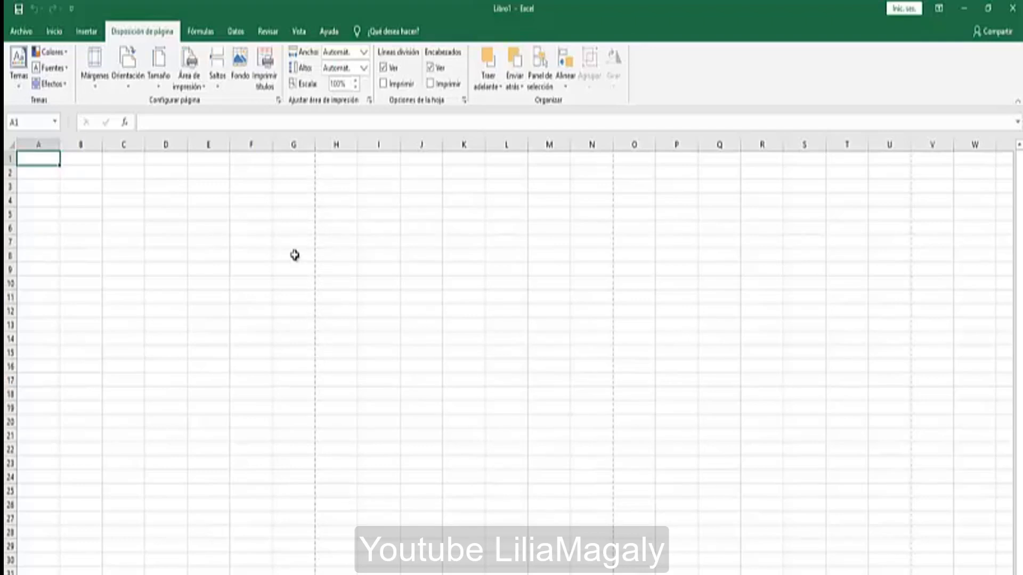
Examine the page-break lines by going down column A to row 51 and returning to the start of the sheet.
key("Down")
key("Down")
key("Down")
key("Down")
key("Down")
key("Down")
key("Down")
key("Down")
key("Down")
key("Down")
key("Down")
key("Down")
key("Down")
key("Down")
key("Down")
key("Down")
key("Down")
key("Down")
key("Down")
key("Down")
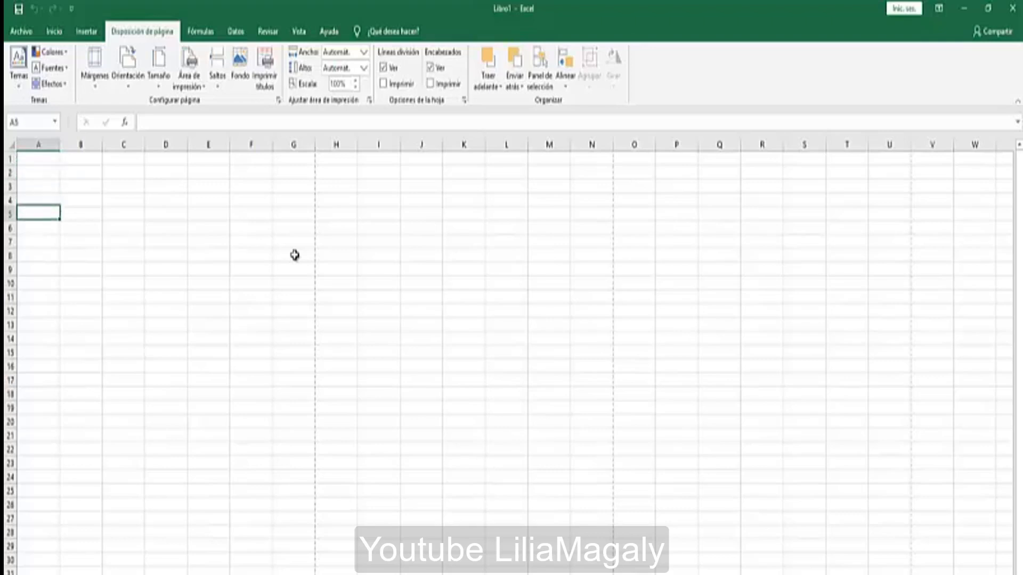
key("Down")
key("Down")
key("Down")
key("Down")
key("Down")
key("Down")
key("Down")
key("Down")
key("Down")
key("Down")
key("Down")
key("Down")
key("Down")
key("Down")
key("Down")
key("Down")
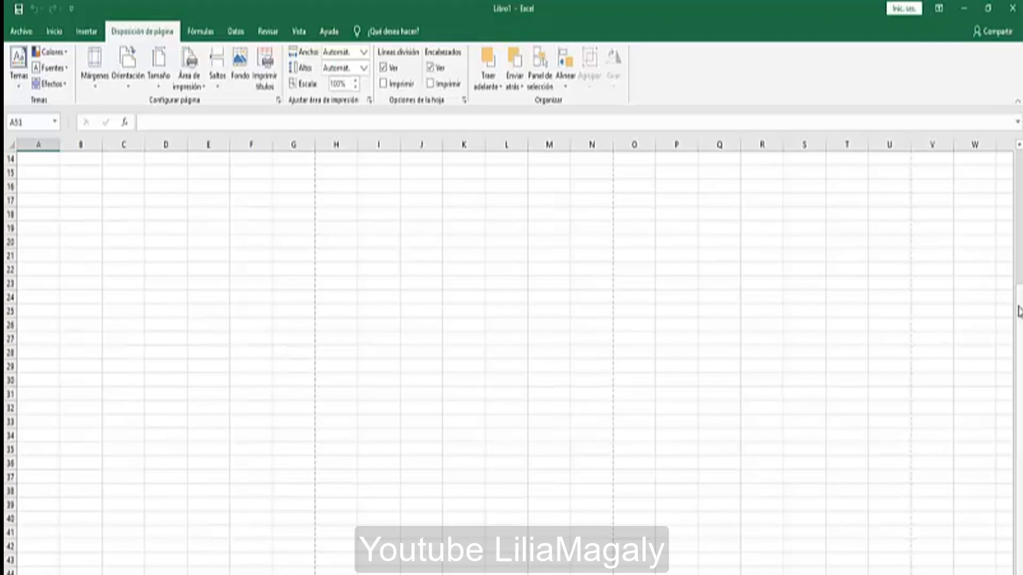
left_click_drag(1018, 307, 1018, 155)
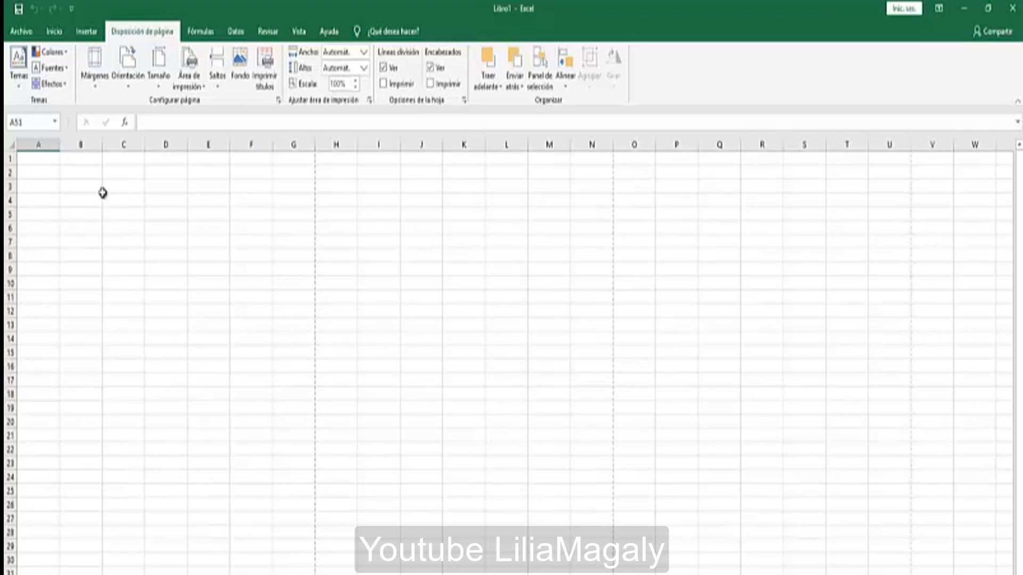
Enter the text CECATI 132 in cell A5.
left_click(36, 215)
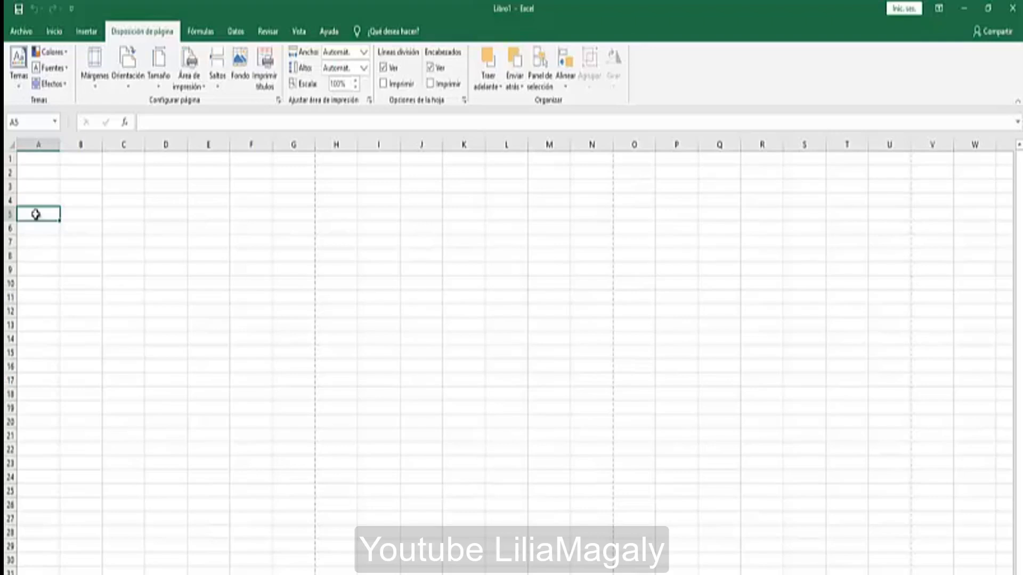
type("CECATI")
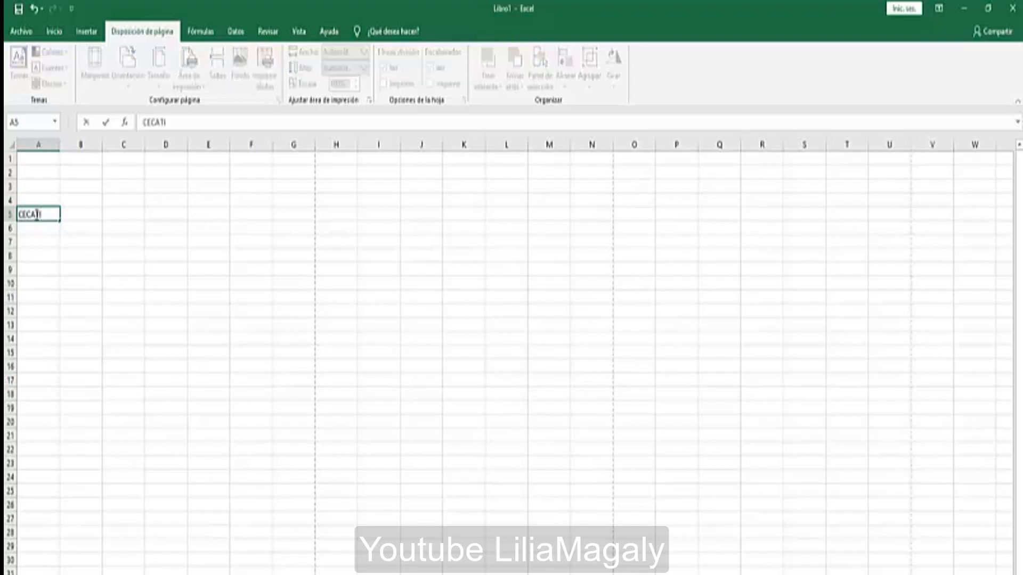
type(" 132")
left_click(47, 270)
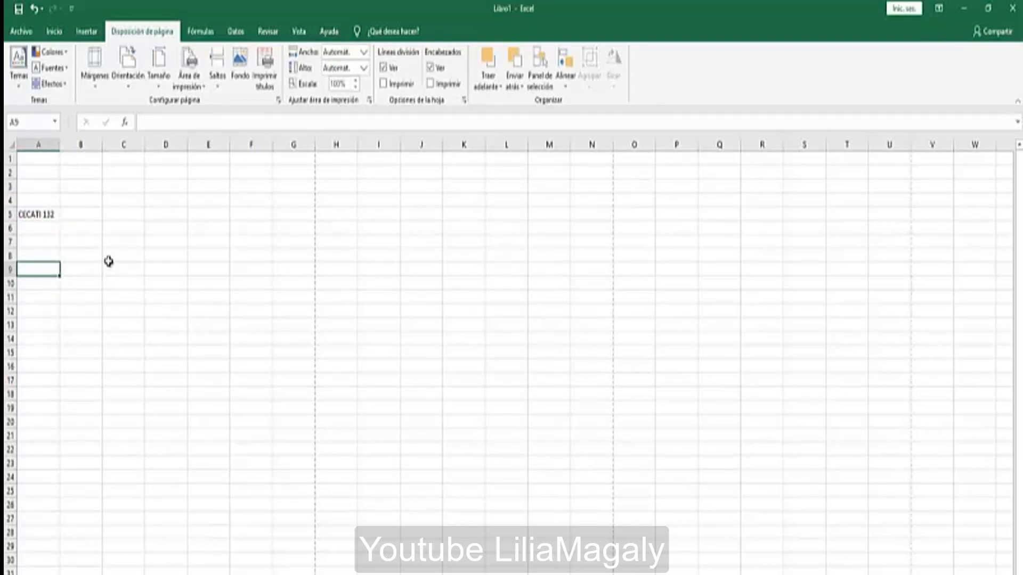
Colour only the number 132 within cell A5's text red.
left_click(29, 214)
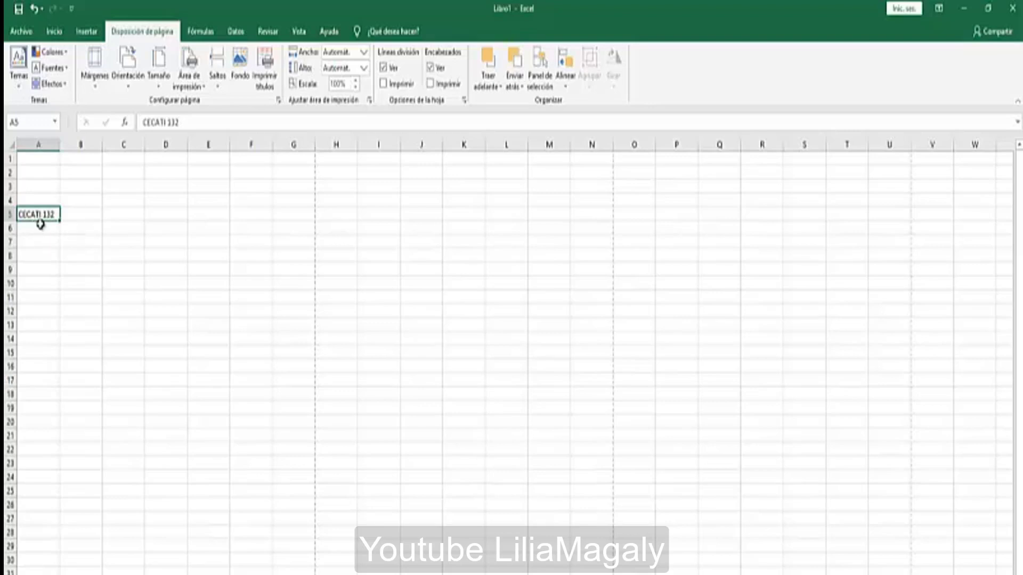
left_click(164, 123)
left_click_drag(167, 123, 175, 123)
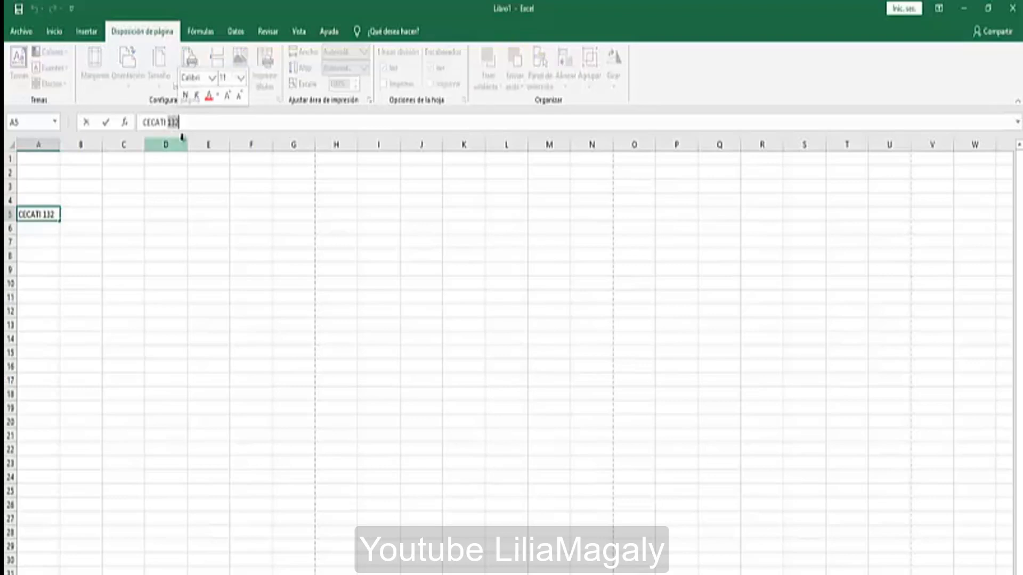
left_click(54, 32)
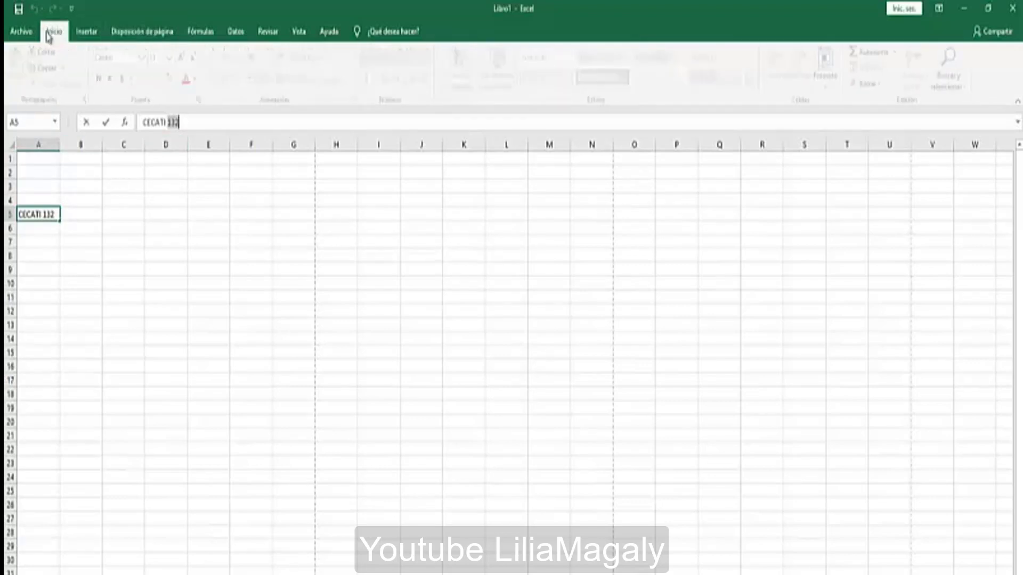
left_click(198, 80)
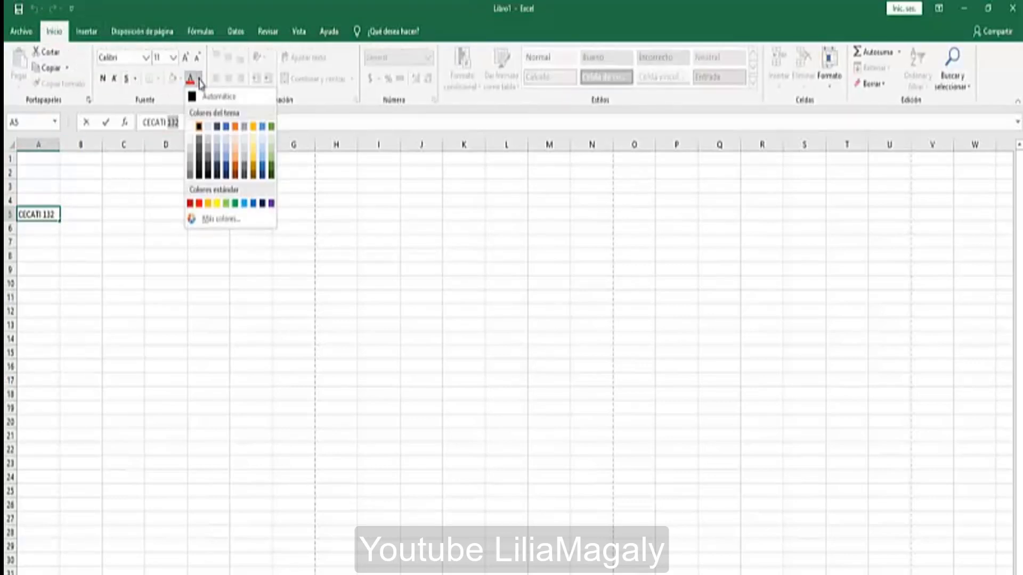
left_click(199, 203)
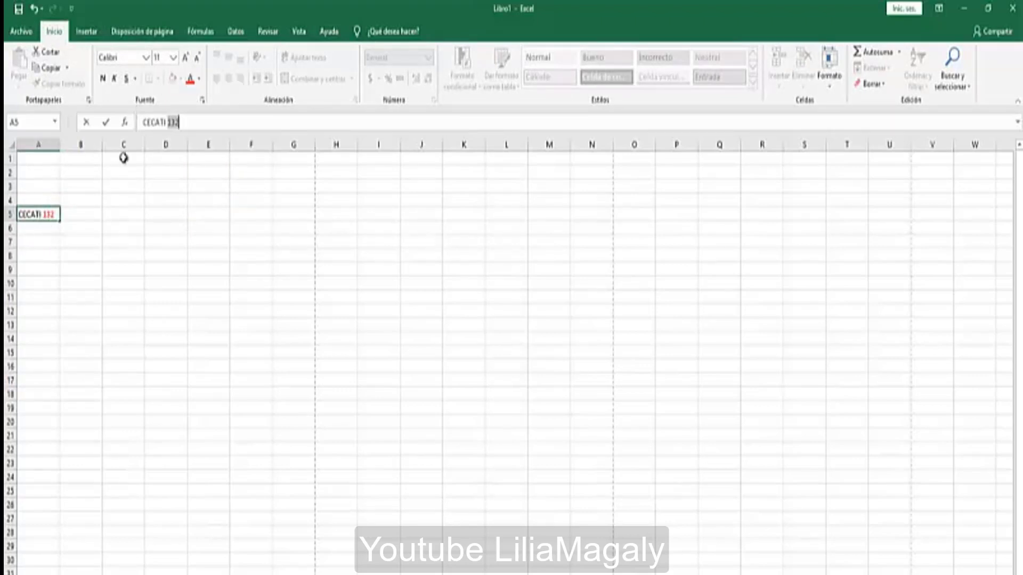
left_click(79, 311)
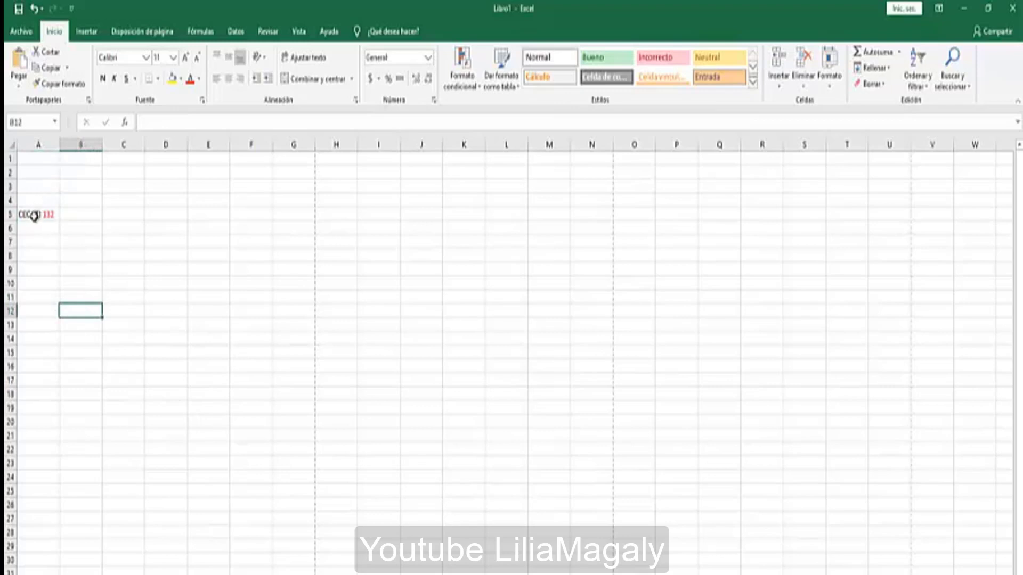
Colour all of cell A5's text green and set its font size to 28.
left_click(34, 215)
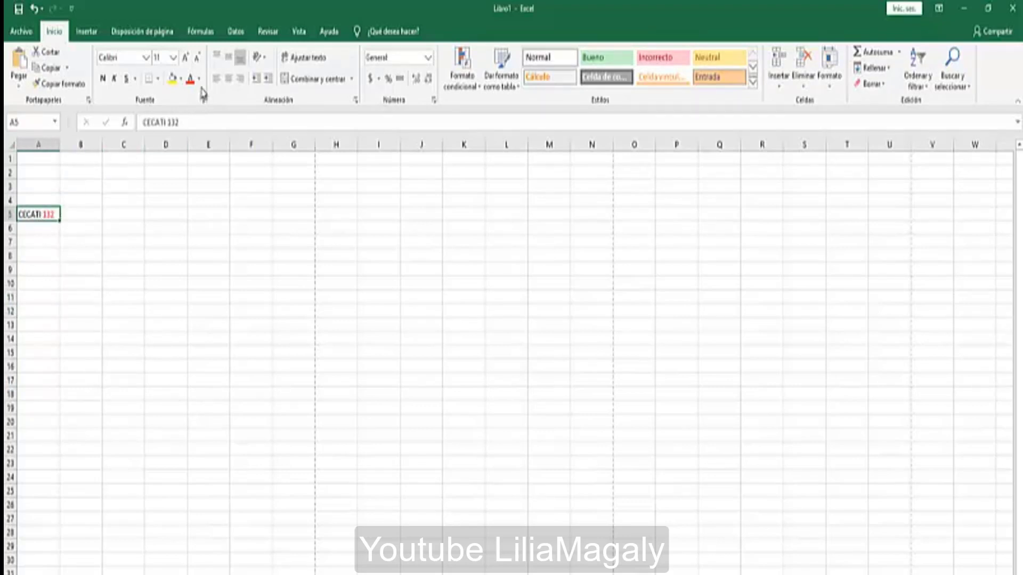
left_click(199, 78)
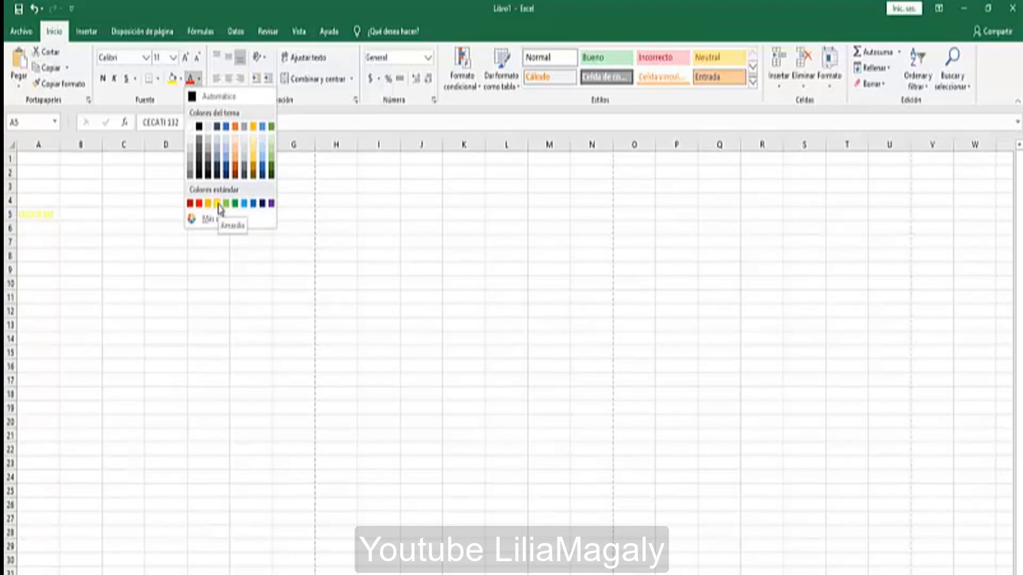
left_click(234, 203)
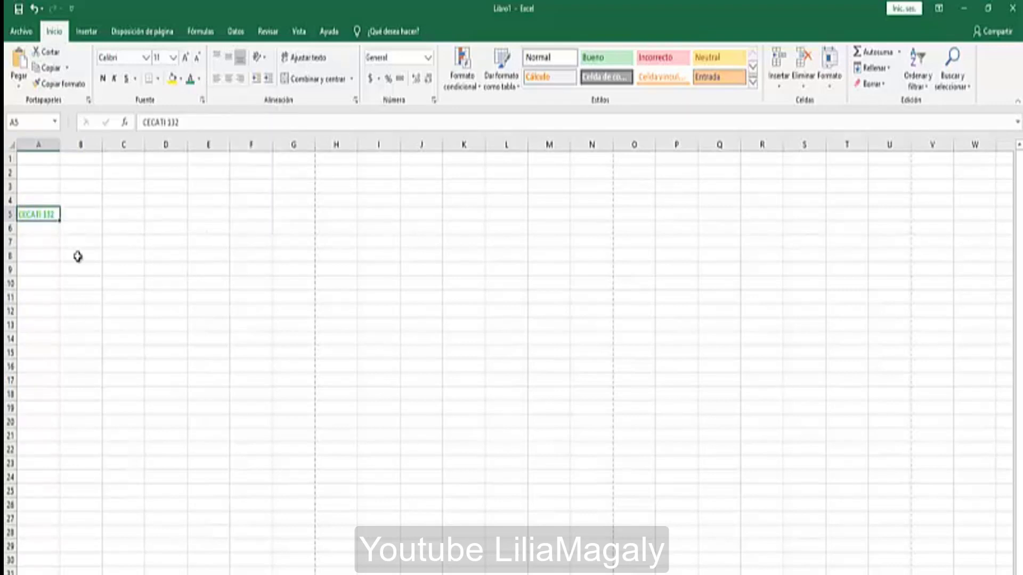
left_click(173, 57)
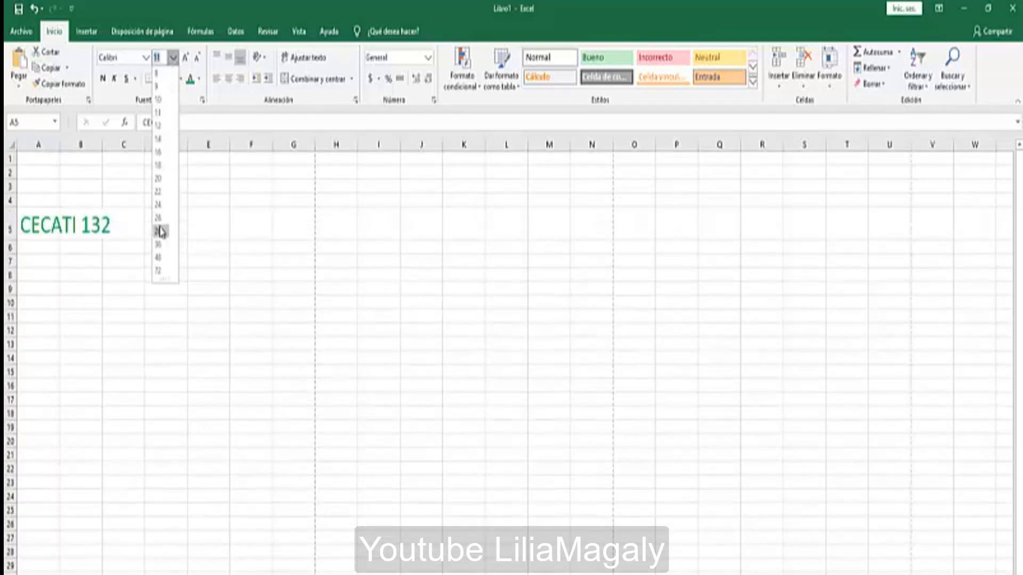
left_click(159, 230)
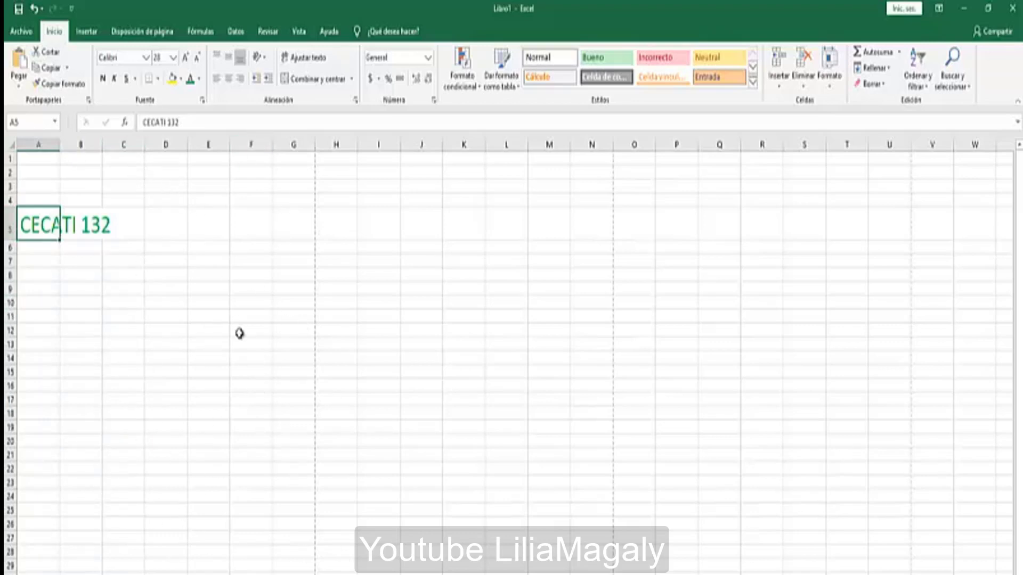
left_click(68, 355)
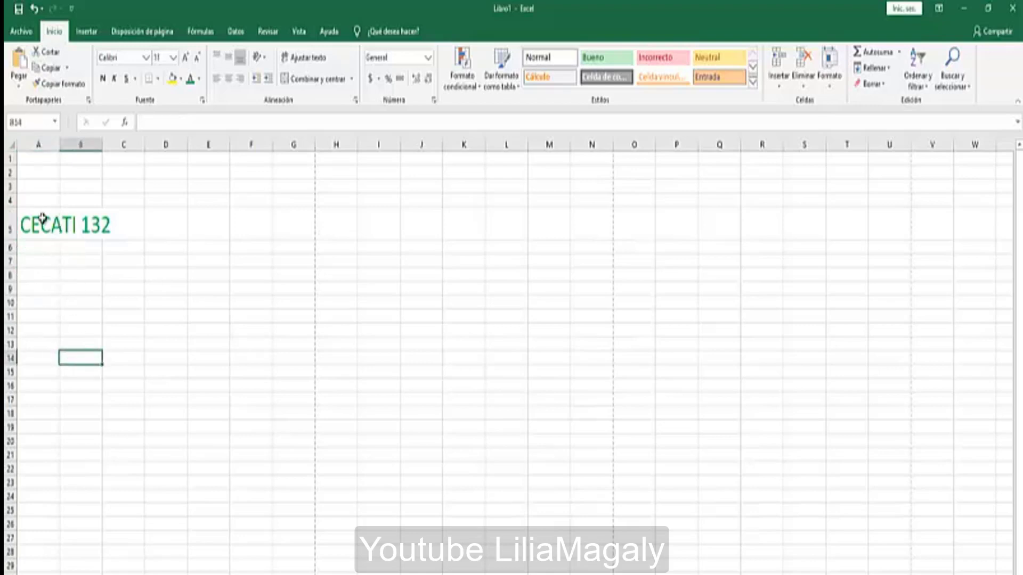
Increase the height of row 5 to about four times that of a standard row.
left_click(33, 160)
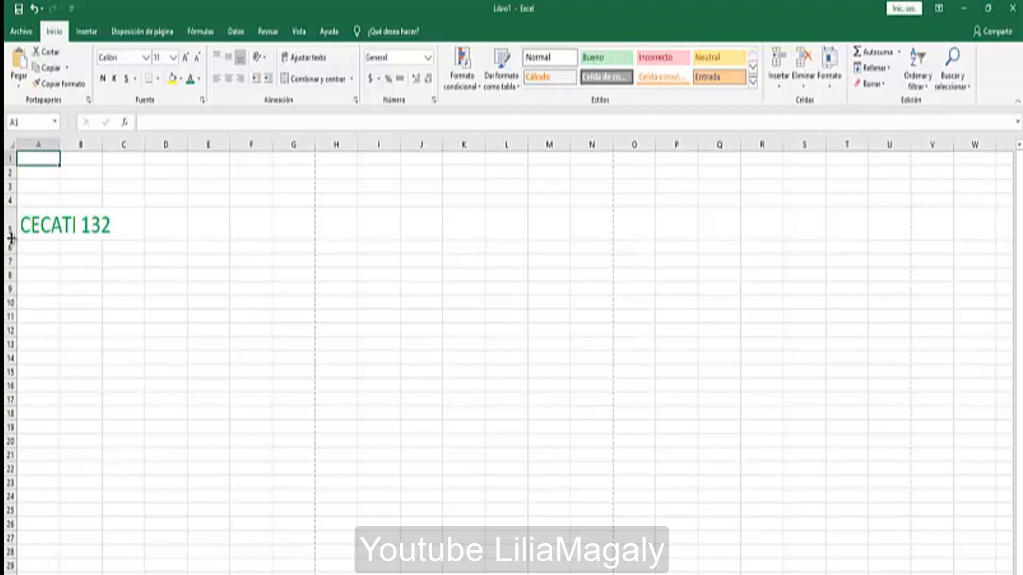
mouse_move(12, 238)
left_mouse_down()
mouse_move(10, 290)
mouse_move(9, 243)
left_mouse_up()
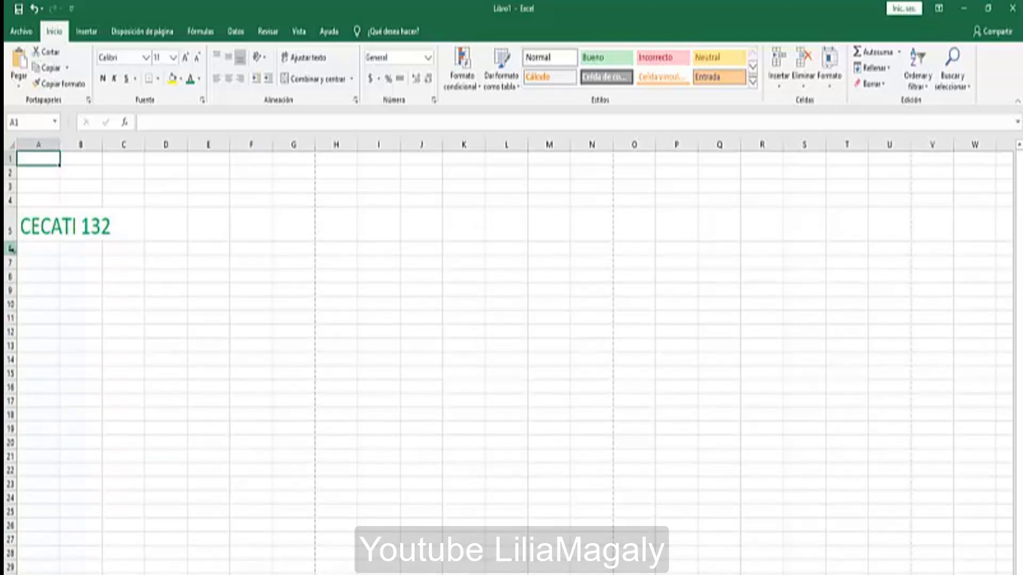
left_click_drag(13, 243, 13, 262)
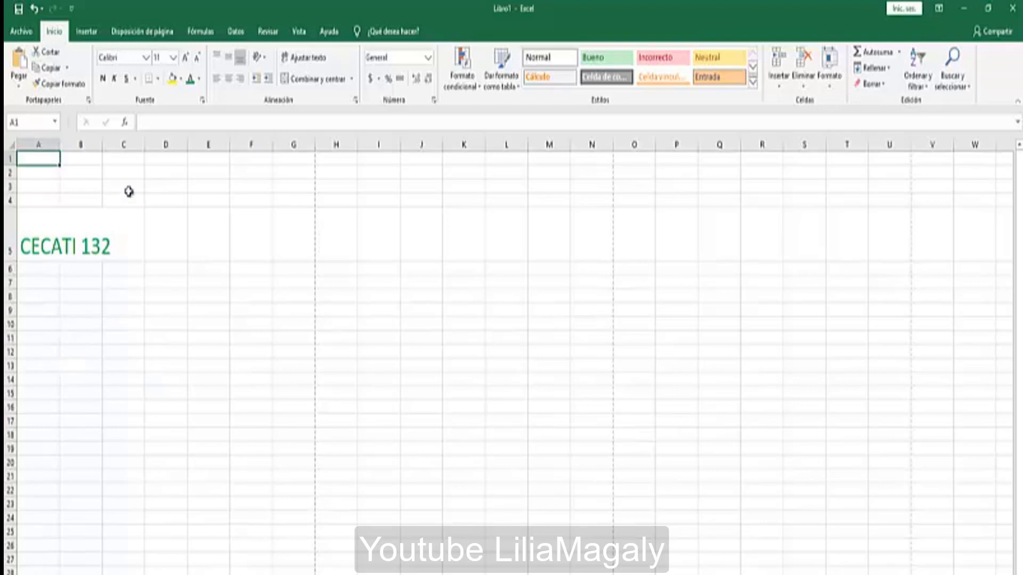
Check the print preview of the sheet with its page settings, and return to the worksheet.
left_click(22, 31)
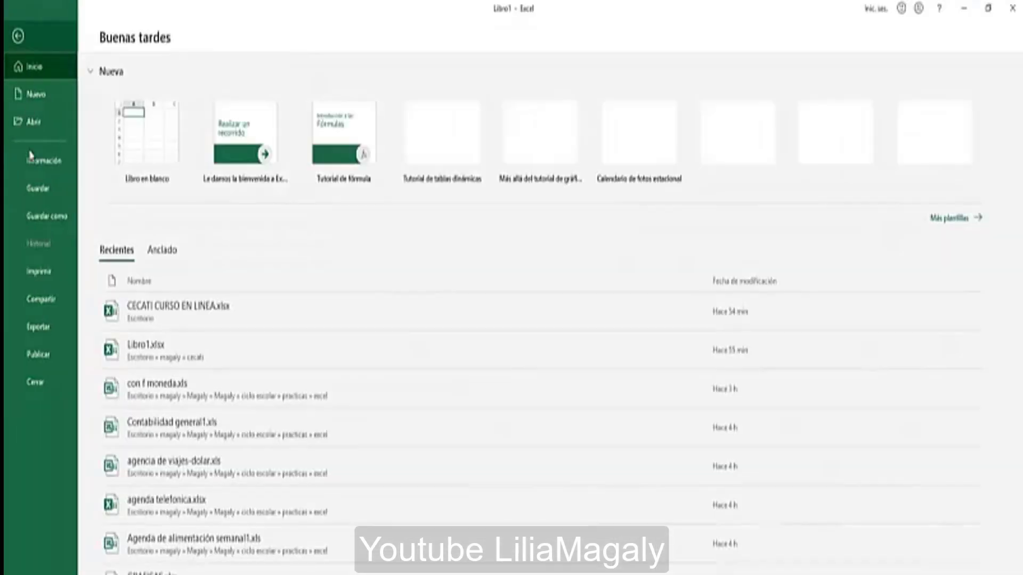
left_click(43, 272)
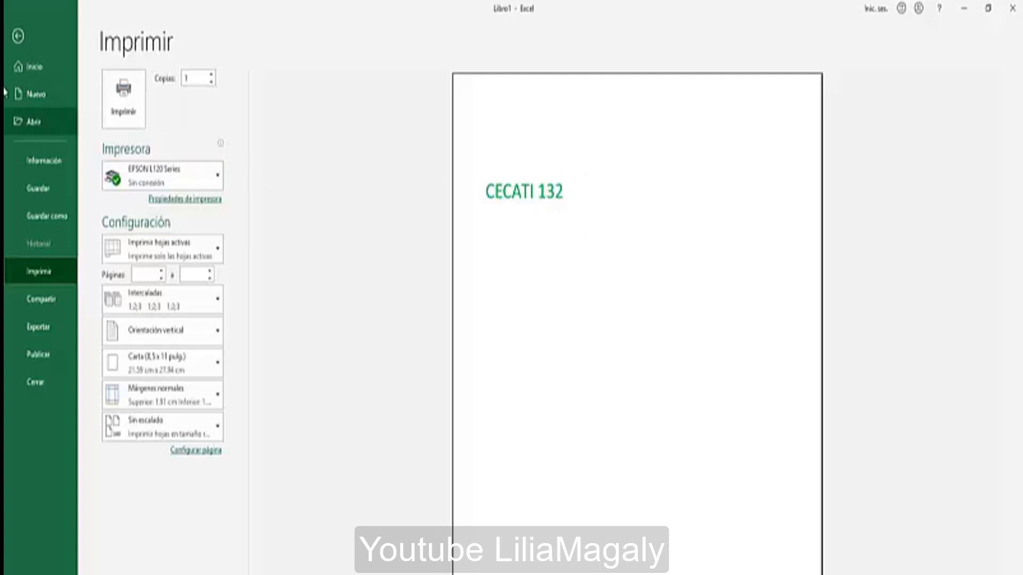
left_click(18, 35)
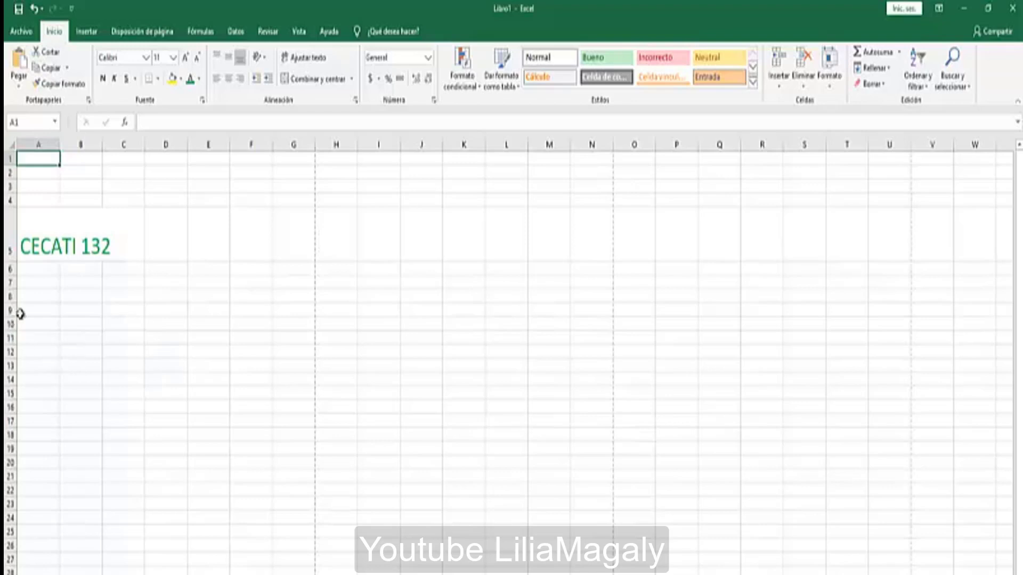
left_click(36, 283)
left_click_drag(36, 283, 219, 438)
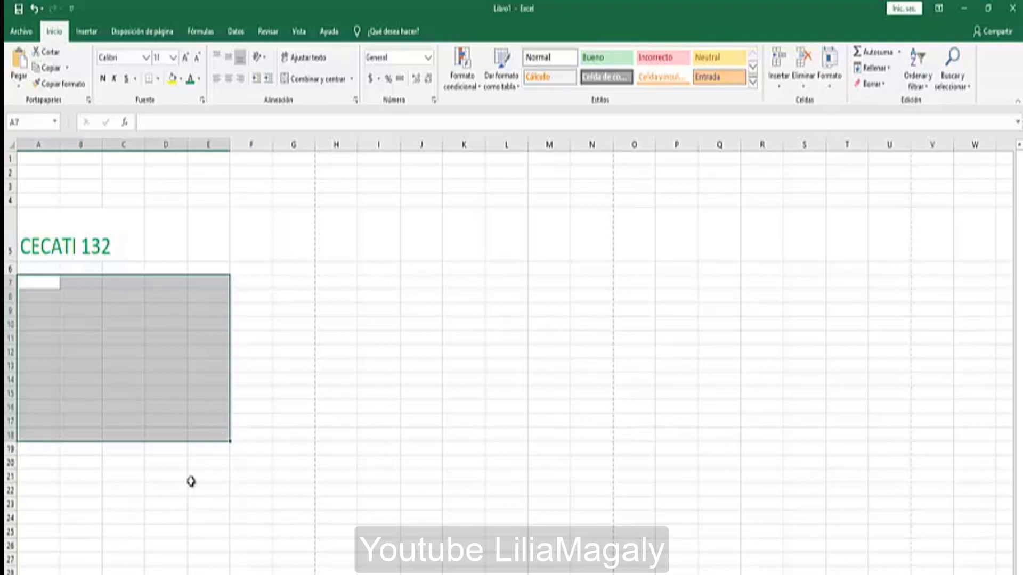
left_click(276, 477)
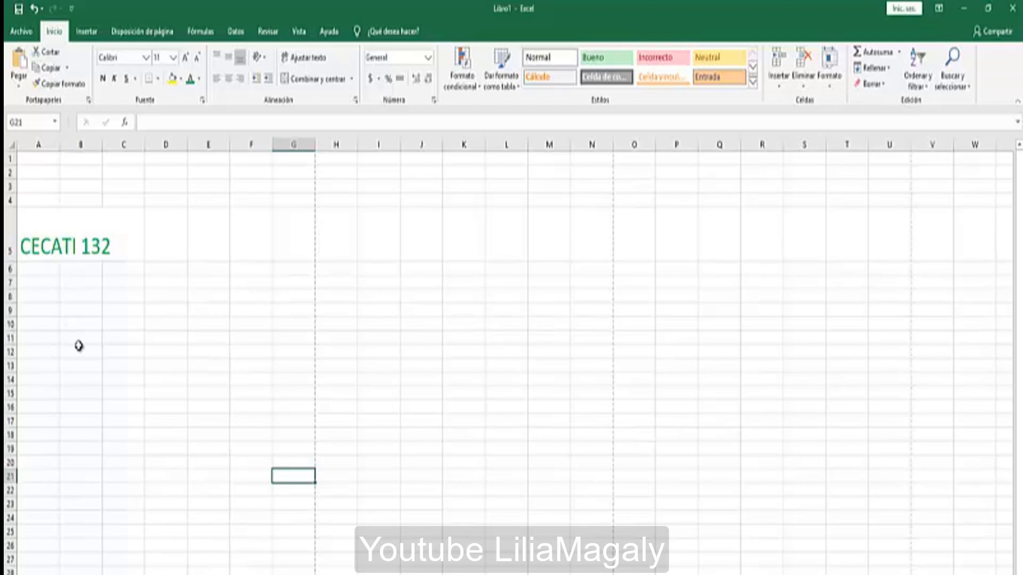
Apply a thick solid outline border in the automatic color around cell D3.
left_click(162, 185)
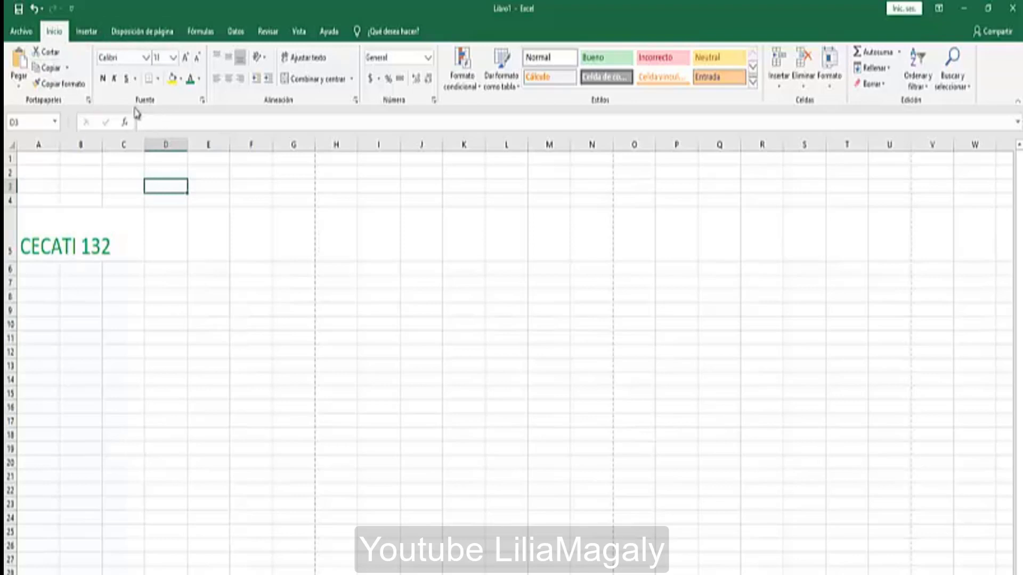
left_click(159, 79)
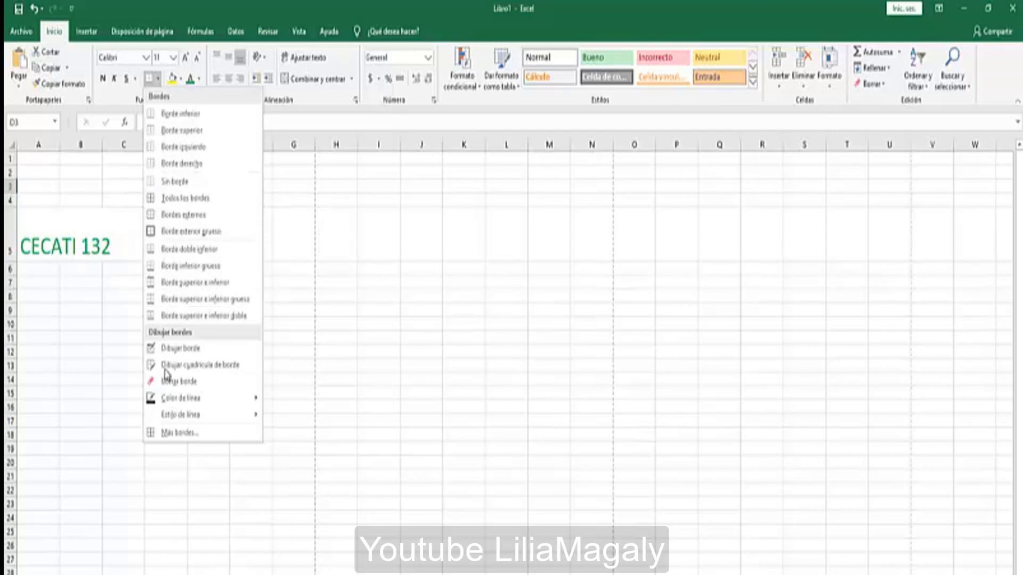
left_click(168, 429)
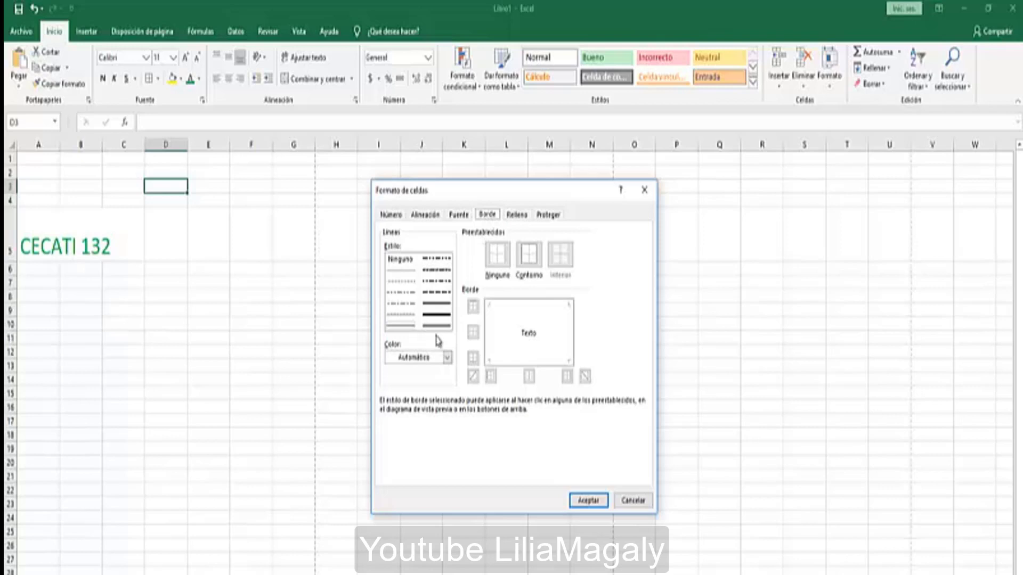
left_click(439, 315)
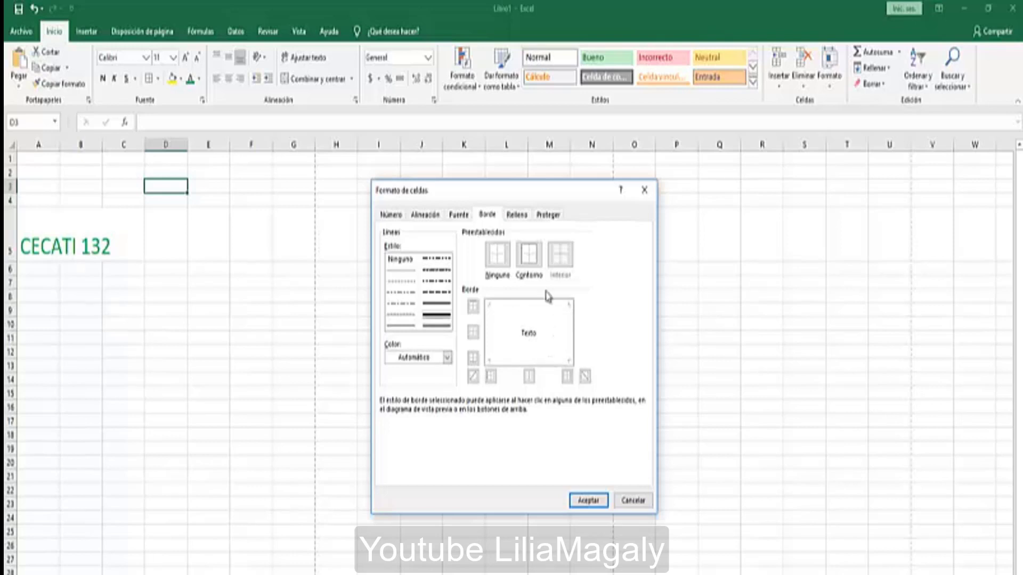
left_click(529, 256)
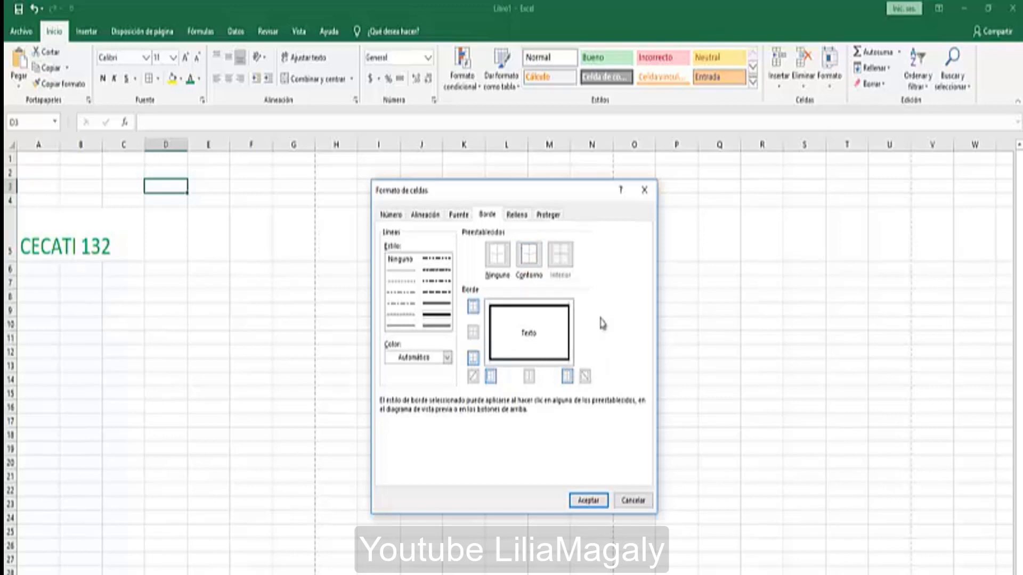
left_click(498, 261)
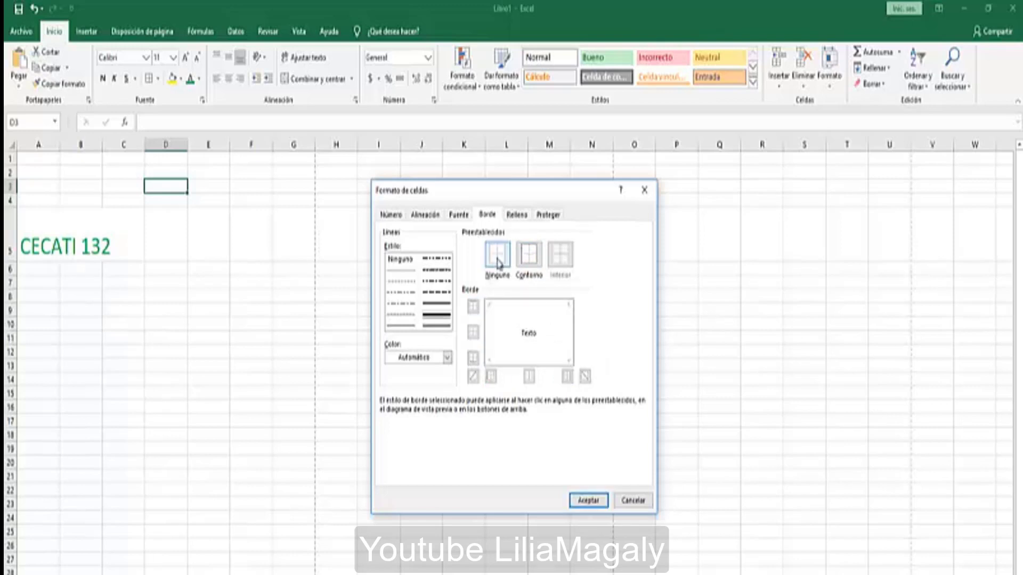
left_click(527, 255)
left_click(584, 500)
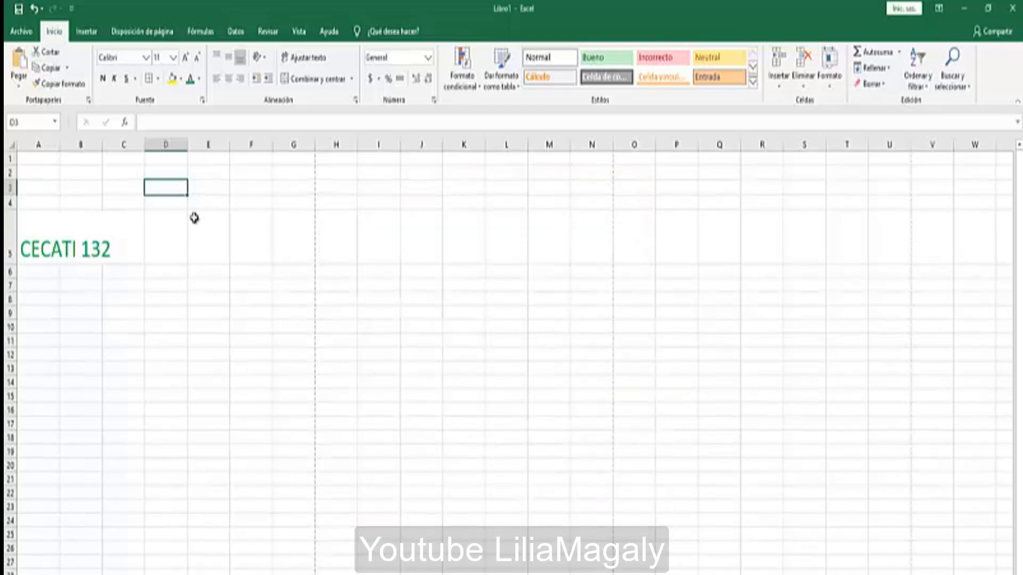
left_click(214, 297)
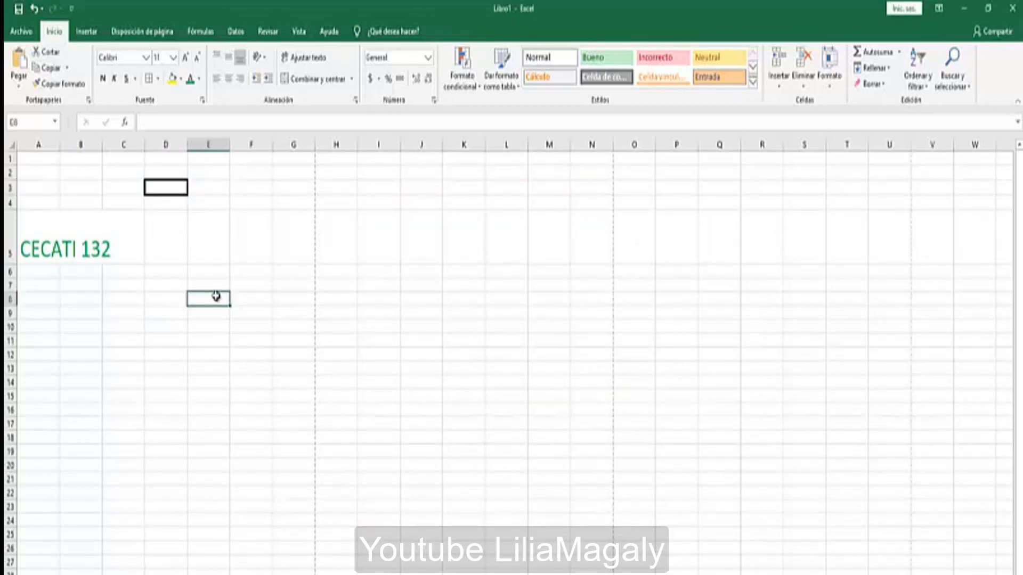
Check cell D3's outline border in the print preview and return to the worksheet.
left_click(24, 33)
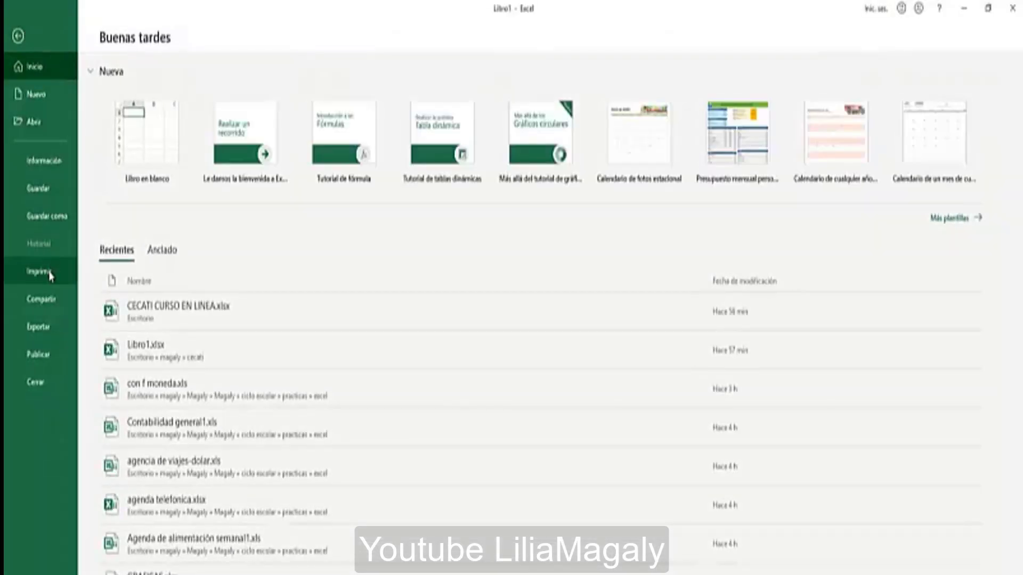
left_click(49, 273)
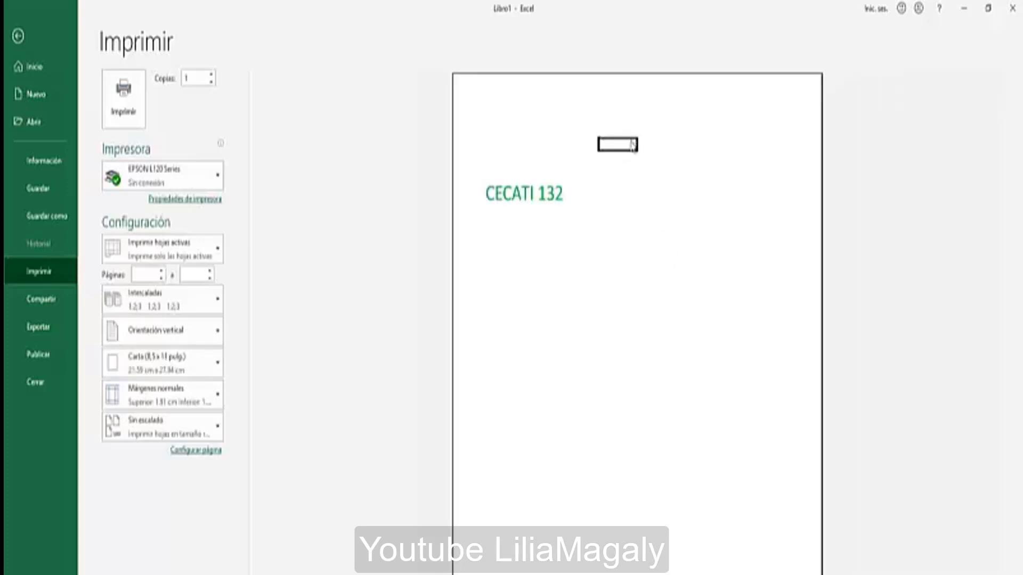
left_click(18, 35)
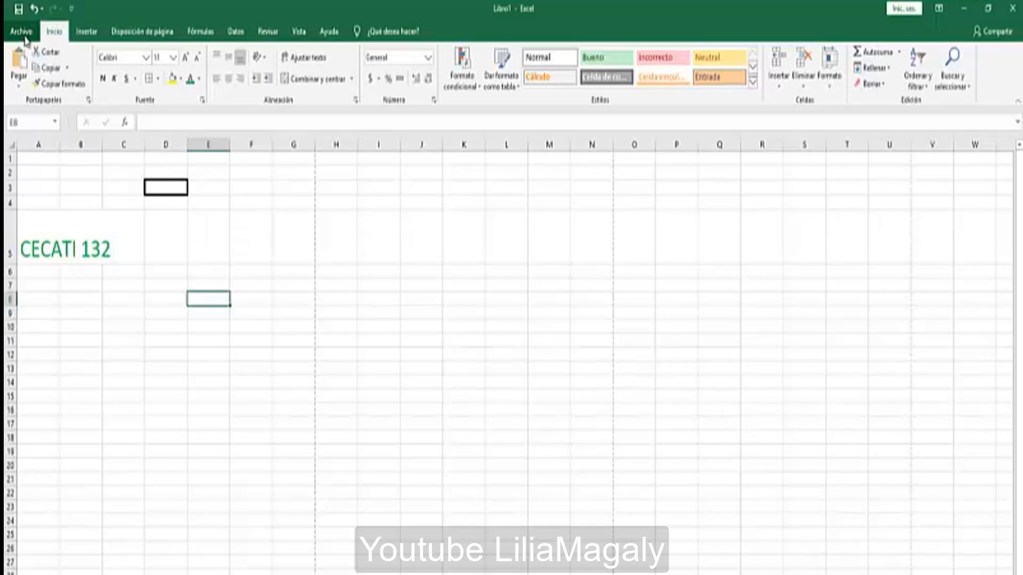
Replace cell D3's outline with thick borders on only its top and bottom edges.
left_click(169, 191)
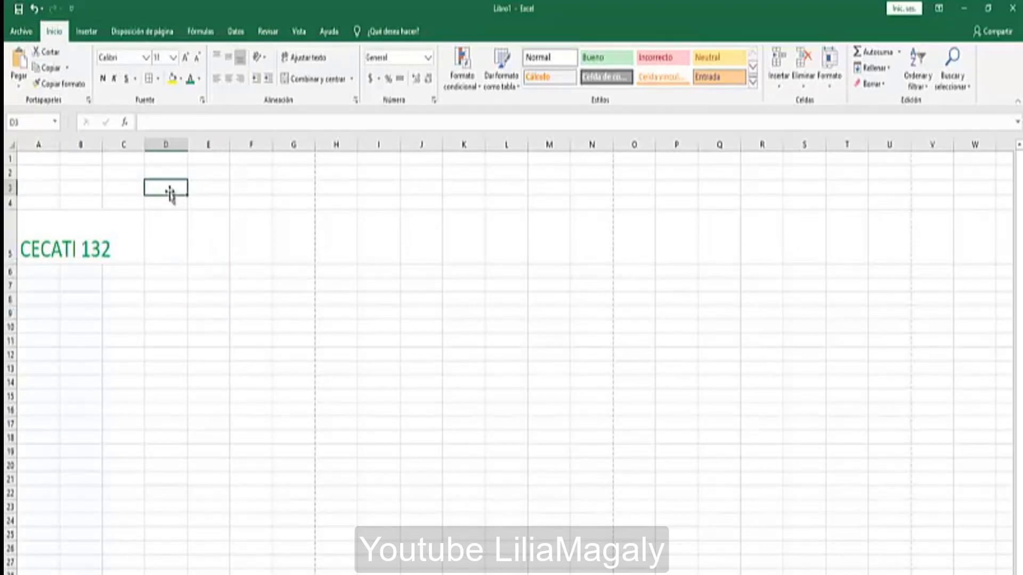
left_click(159, 81)
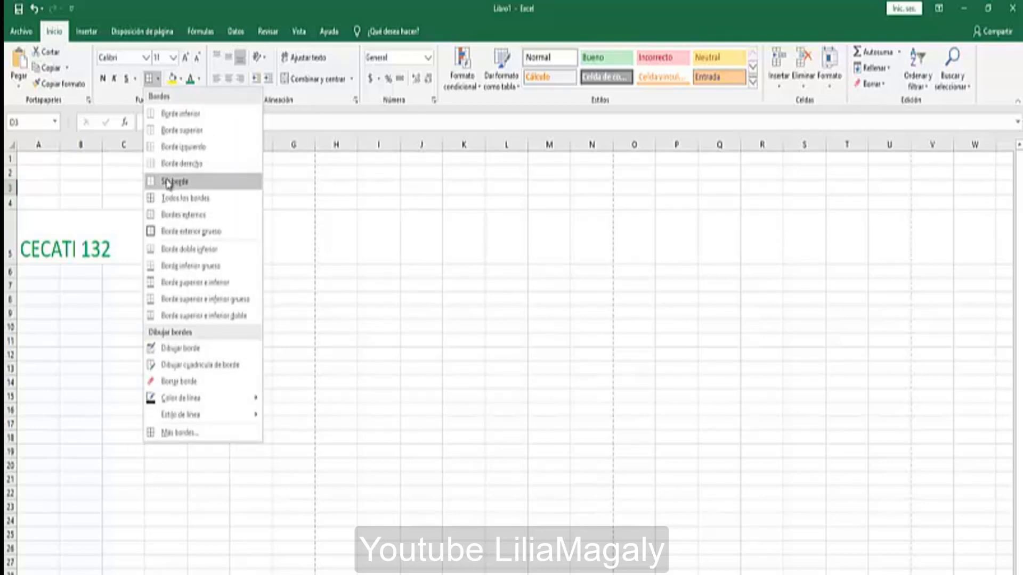
left_click(173, 436)
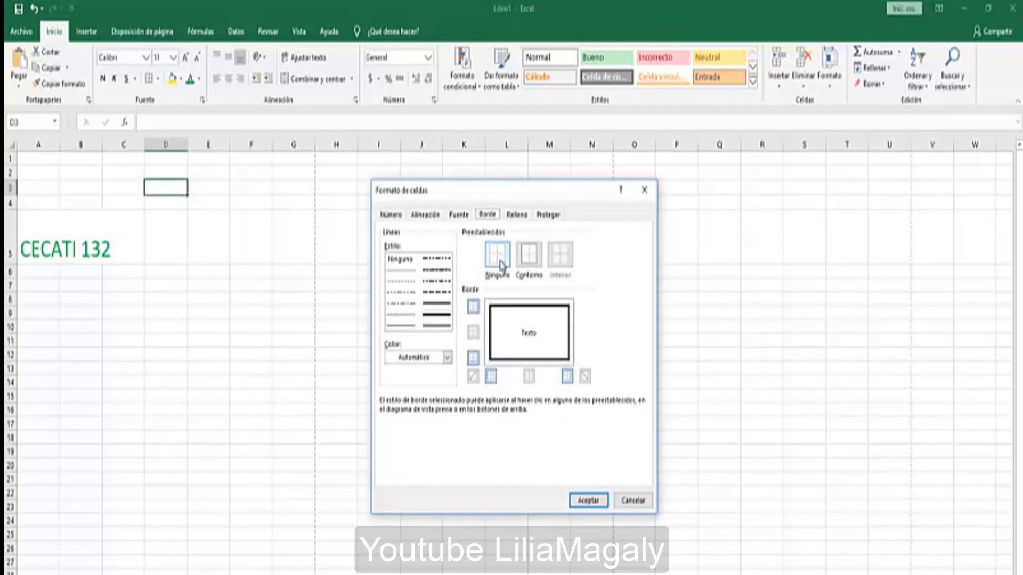
left_click(516, 309)
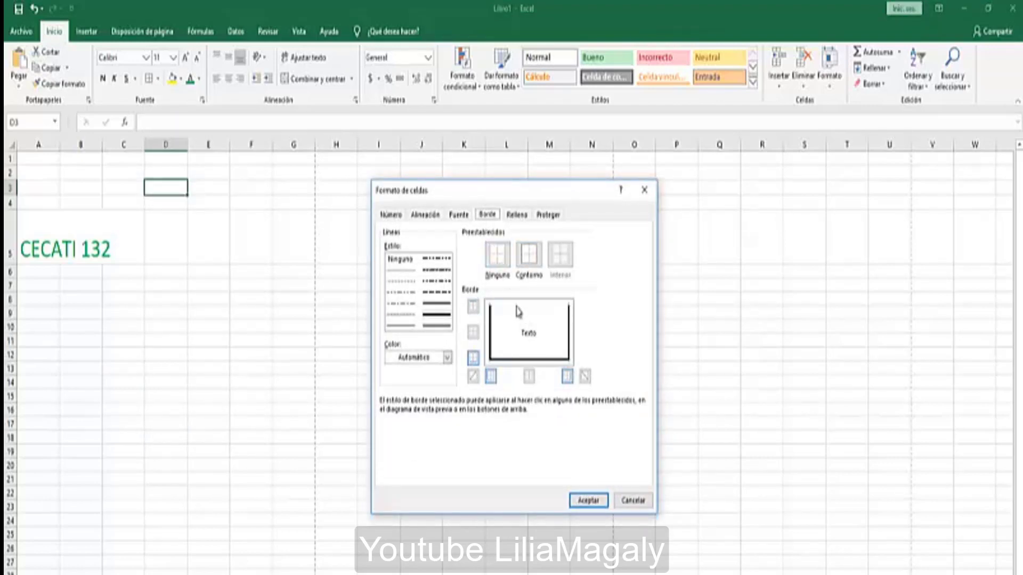
left_click(569, 333)
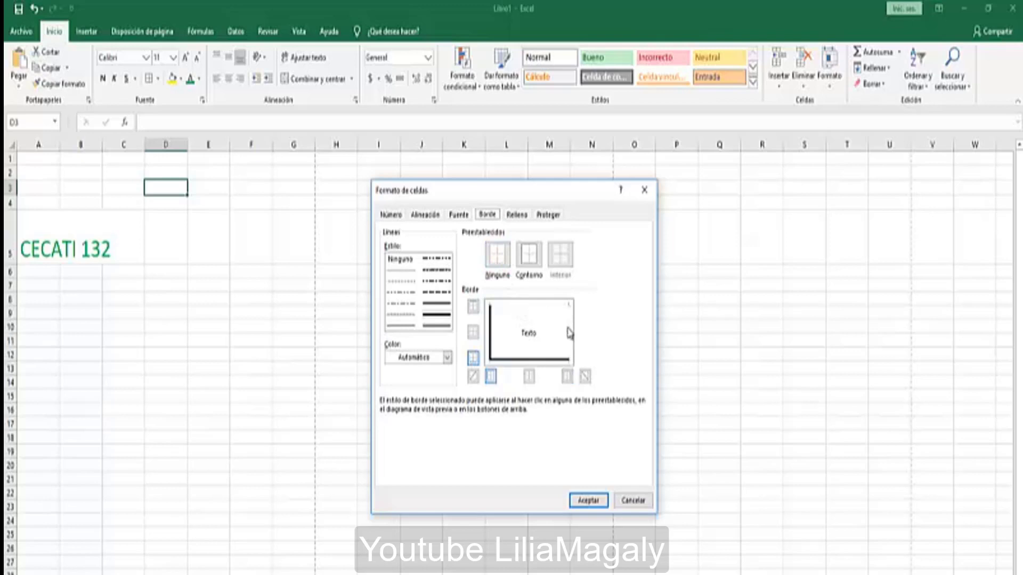
left_click(550, 359)
left_click(491, 348)
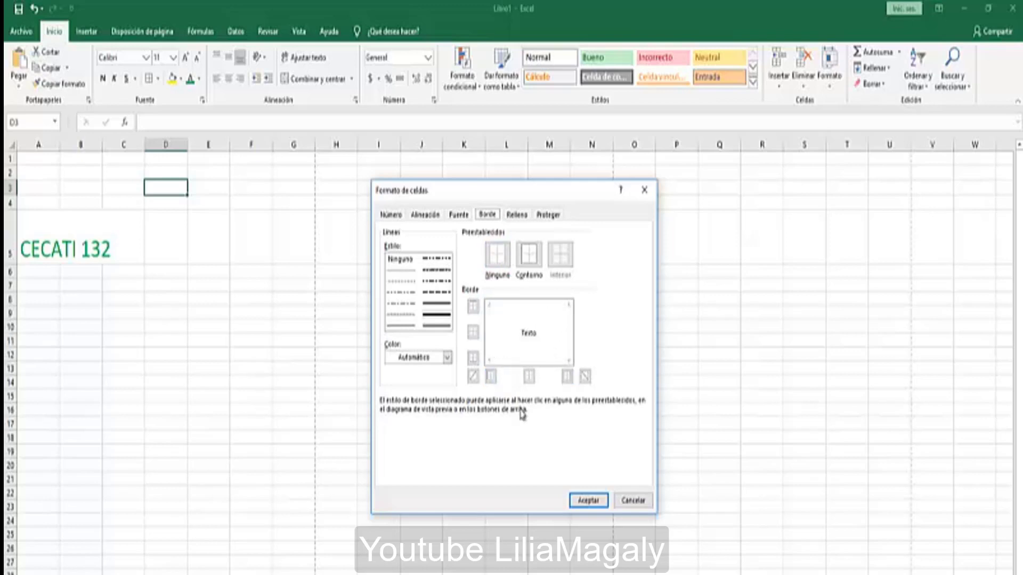
left_click(519, 308)
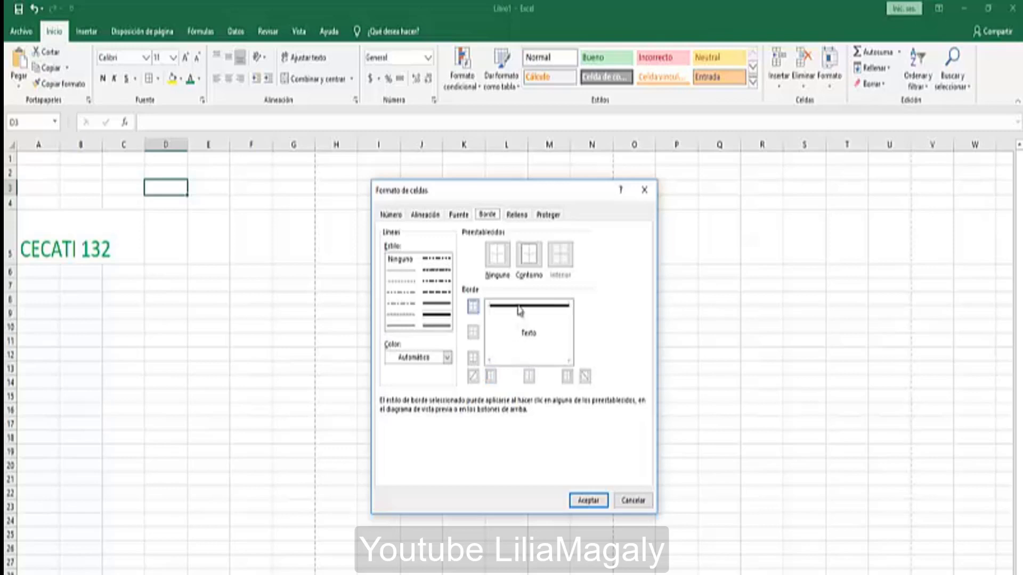
left_click(518, 360)
left_click(574, 499)
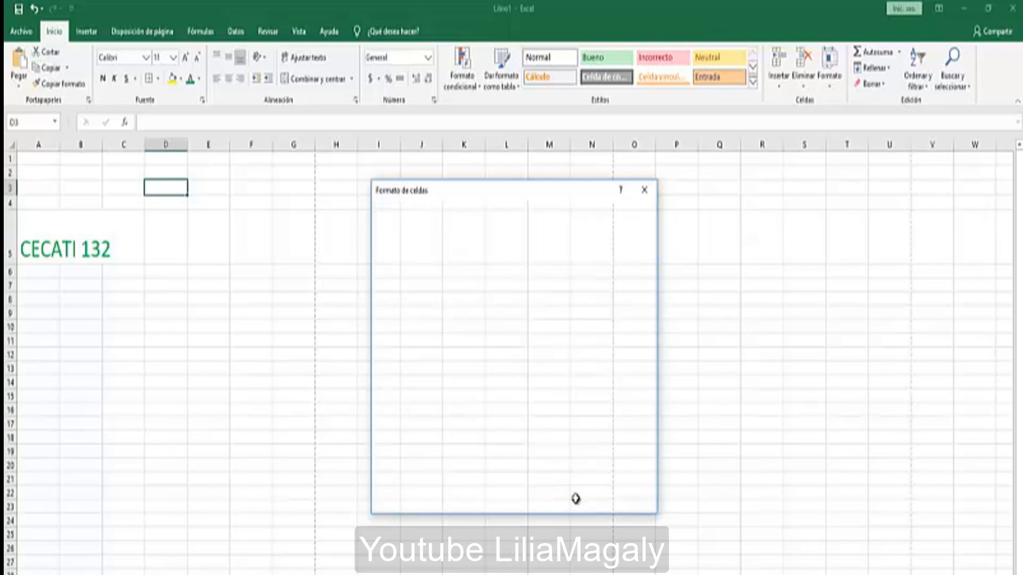
left_click(193, 339)
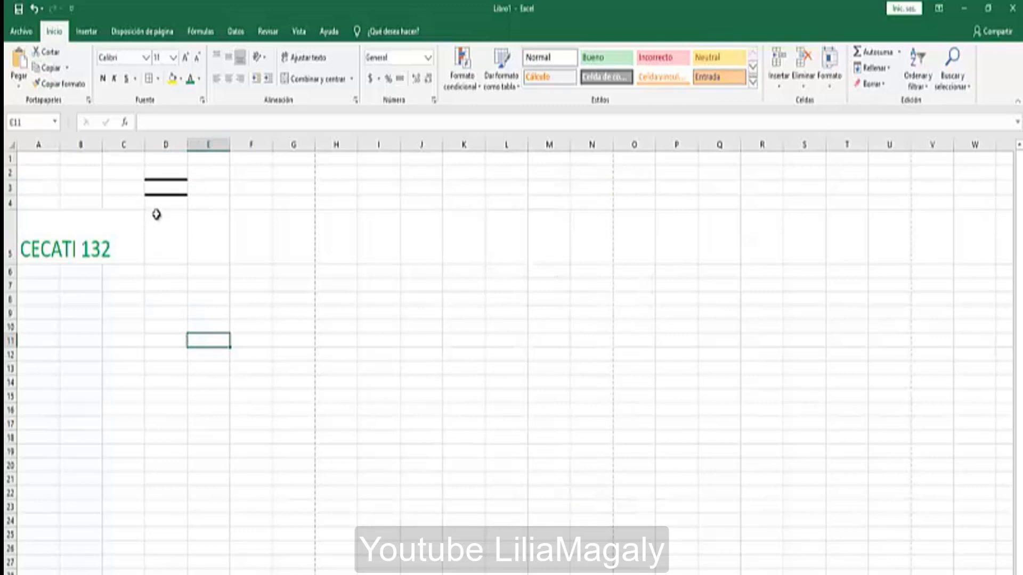
Check cell D3's top and bottom borders in the print preview and return to the worksheet.
left_click(22, 32)
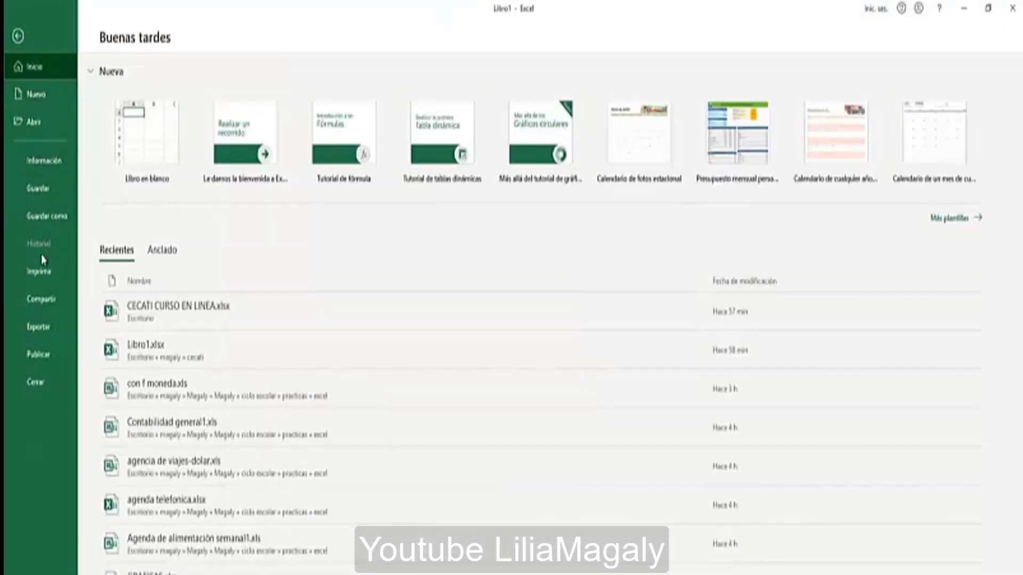
left_click(42, 270)
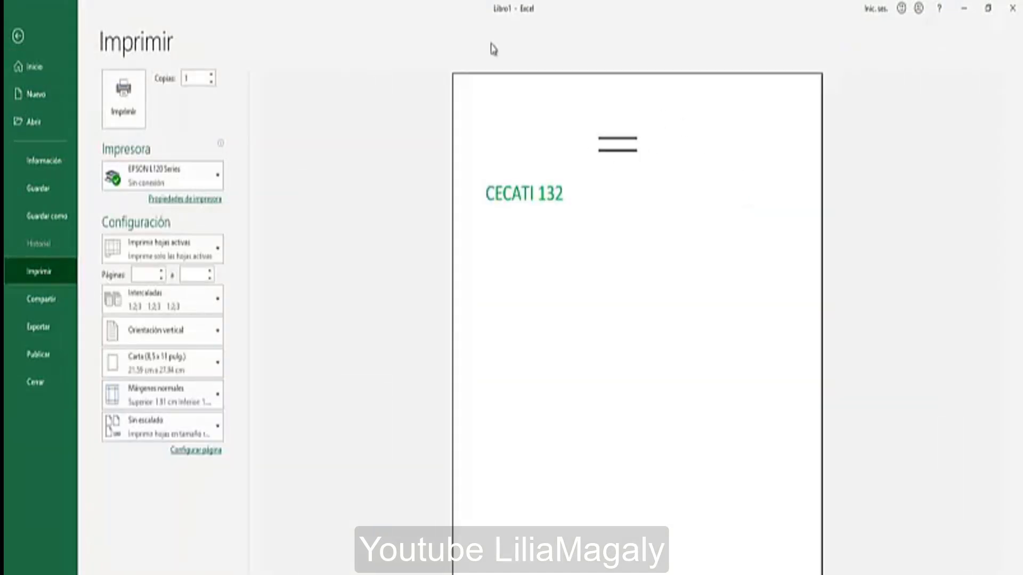
left_click(18, 37)
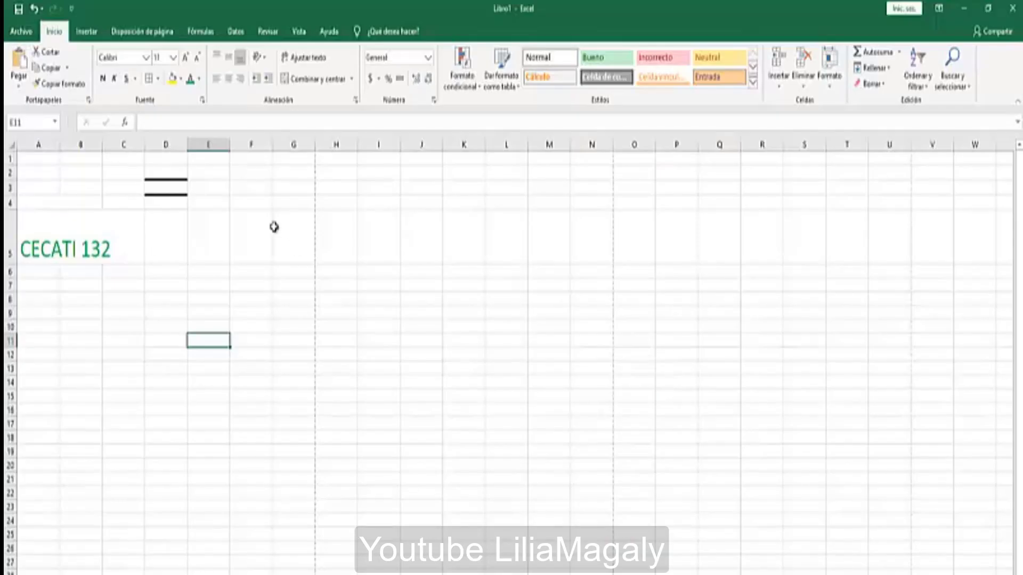
Remove all borders from cell D3.
left_click(171, 190)
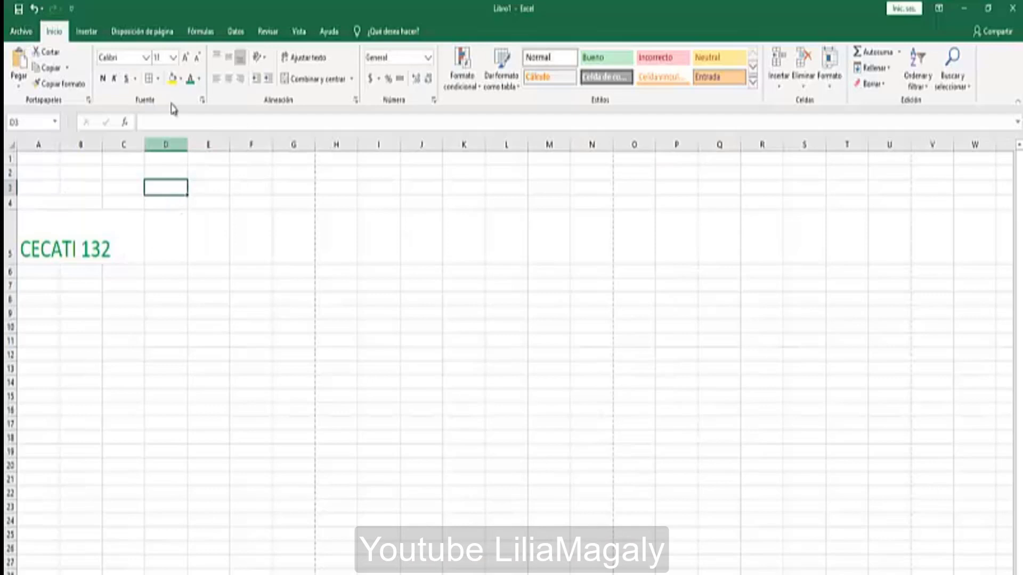
left_click(158, 80)
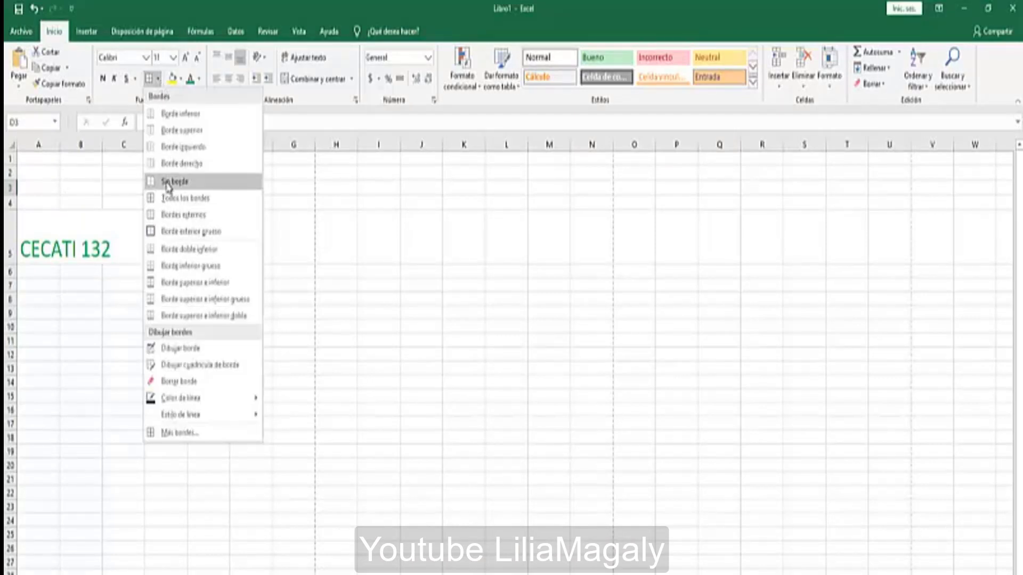
left_click(183, 436)
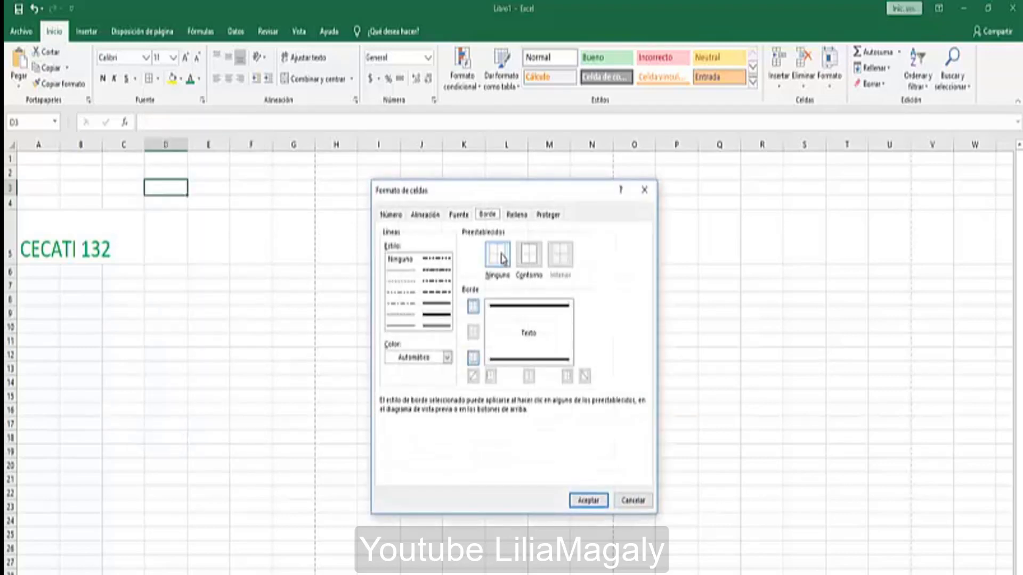
left_click(501, 259)
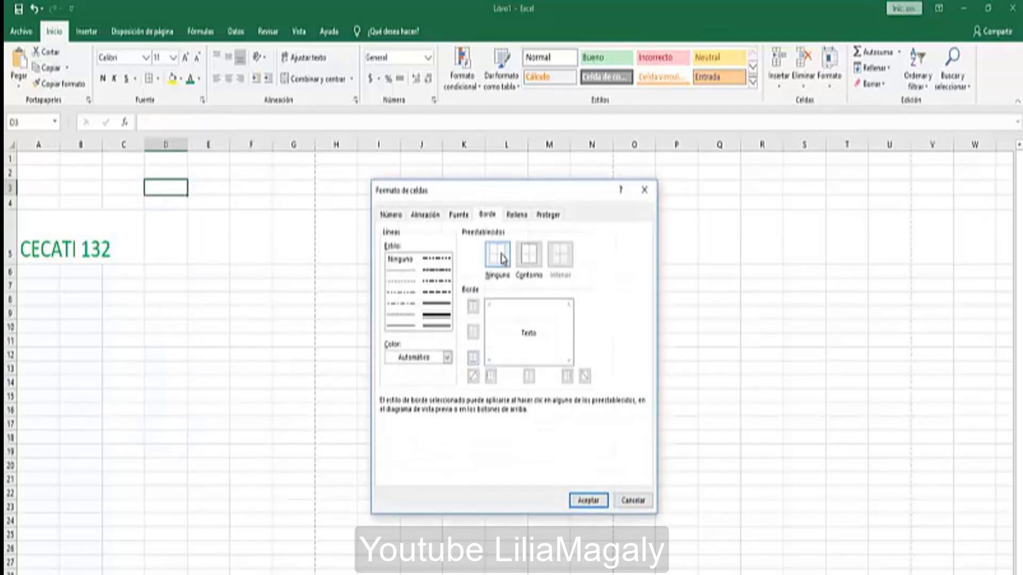
left_click(578, 501)
left_click(156, 368)
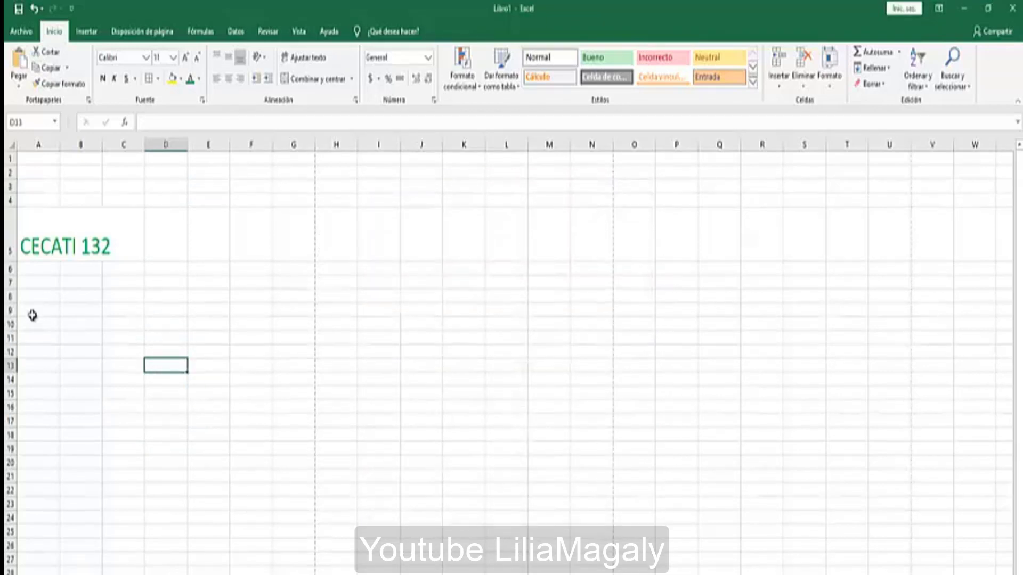
Enter the column header NOMBRE in cell A6, directly below the CECATI 132 heading.
left_click(38, 269)
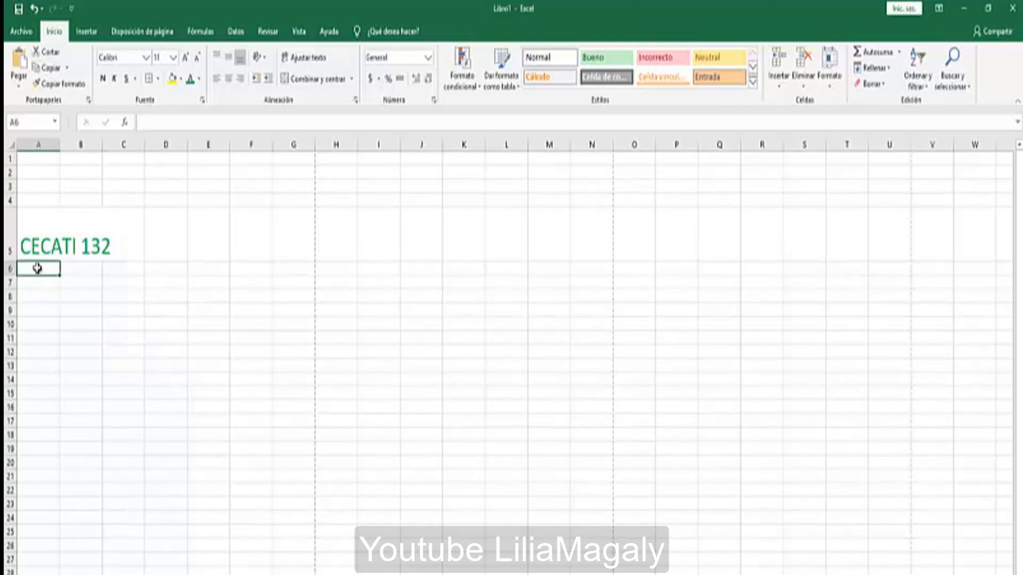
type("N")
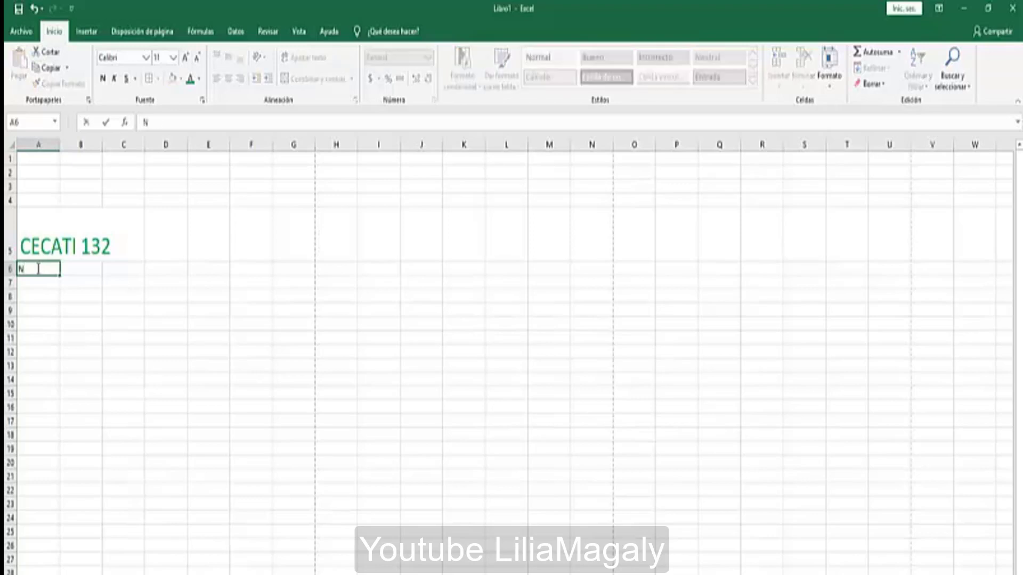
type("OMBRE")
left_click(98, 397)
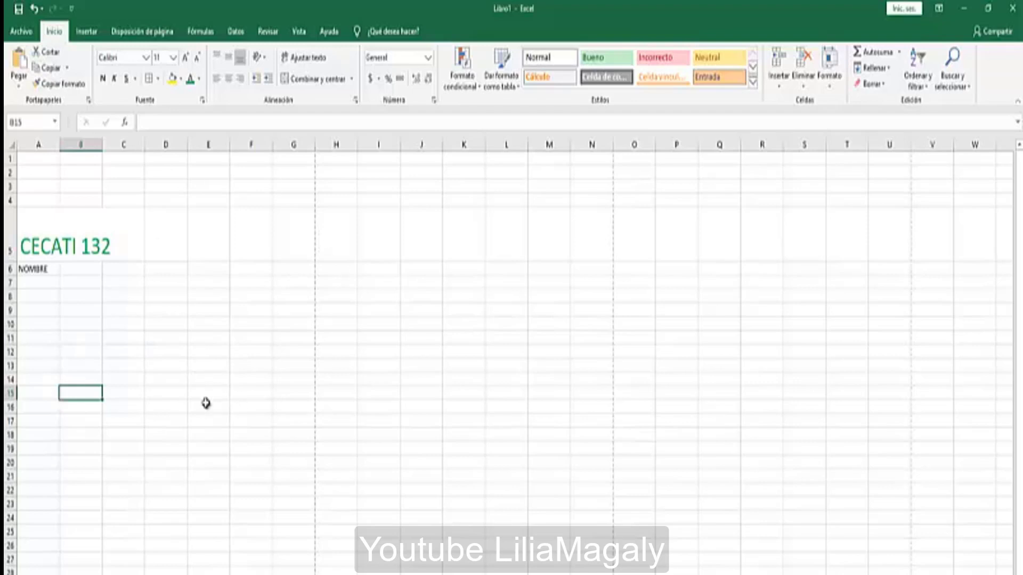
Replace the header in cell A6 with NO. and enter the header NOMBRE in cell B6.
left_click(29, 269)
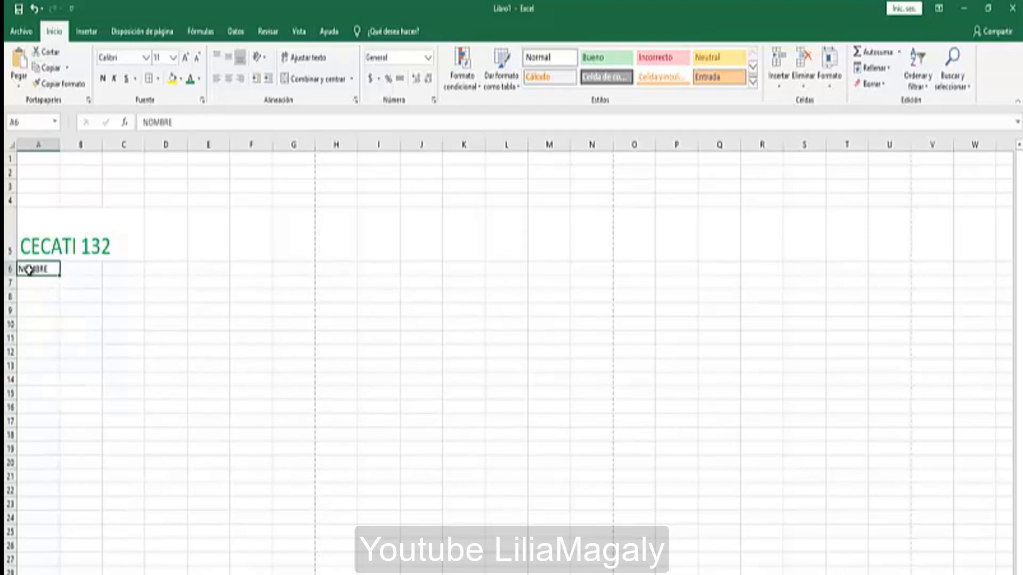
type("NO")
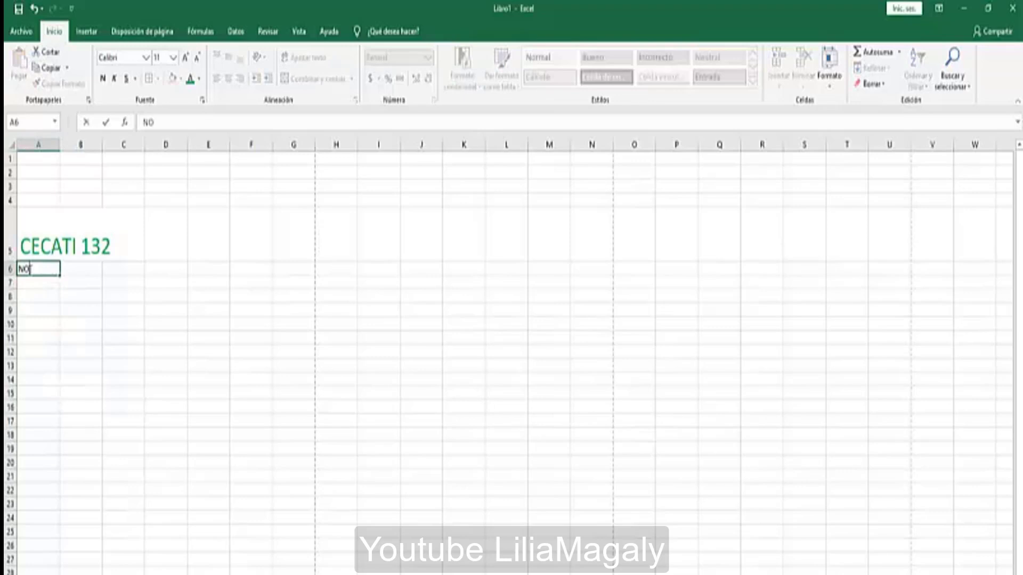
type(".")
left_click(65, 269)
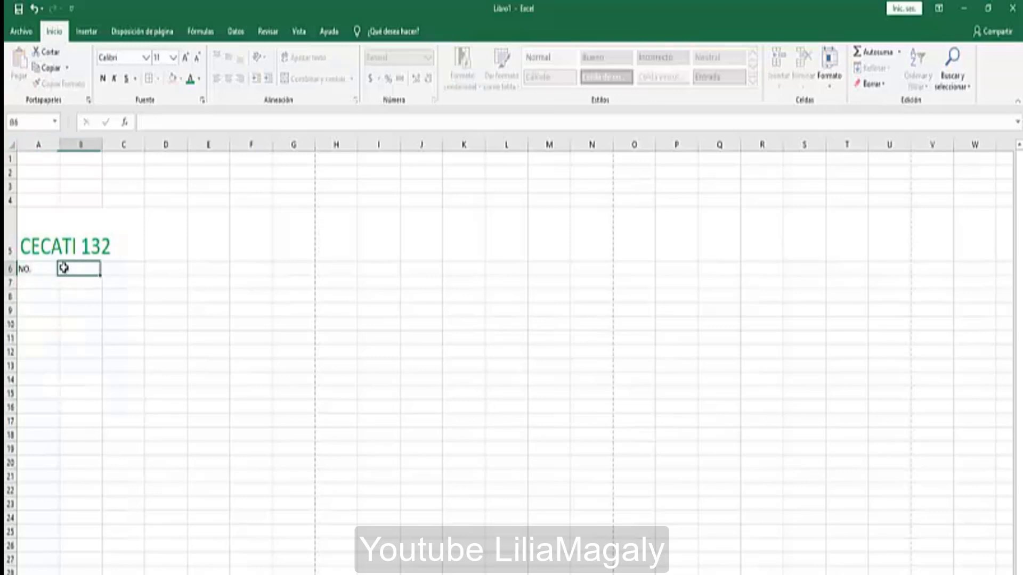
type("NOMBRE")
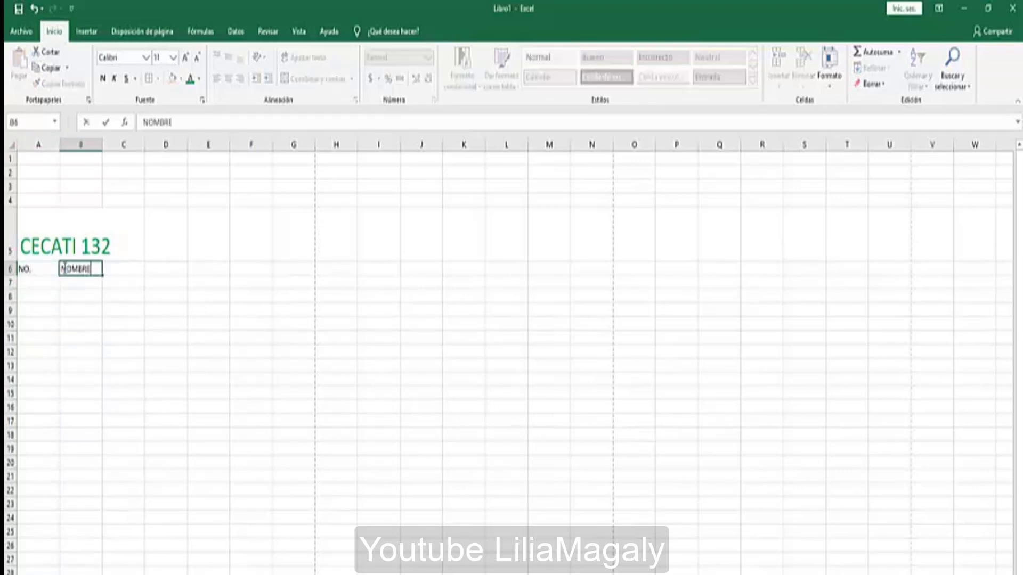
Enter the column headers DOMICILIO in cell C6 and TELEFONO in cell D6.
left_click(121, 271)
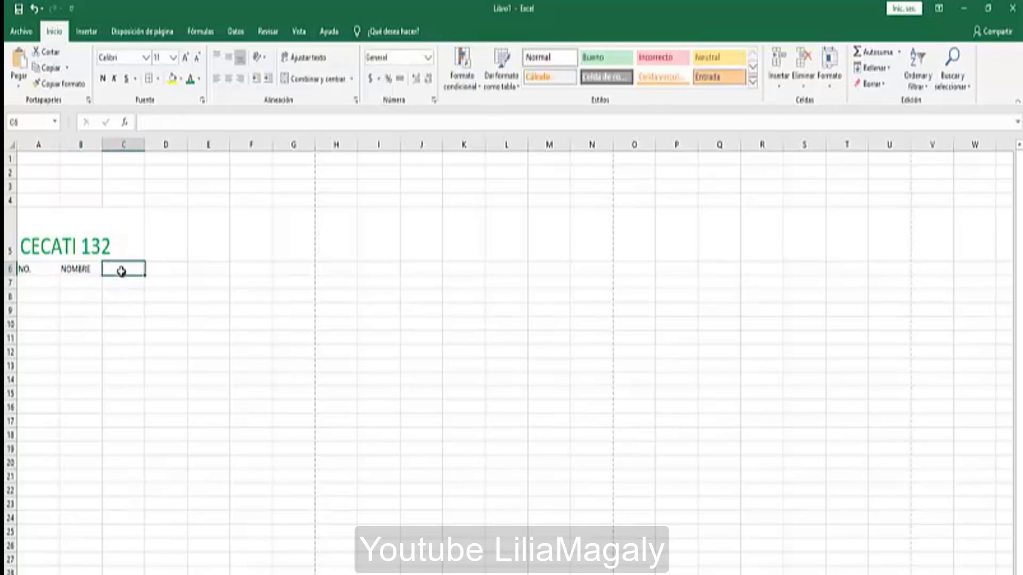
type("DOMICILIO")
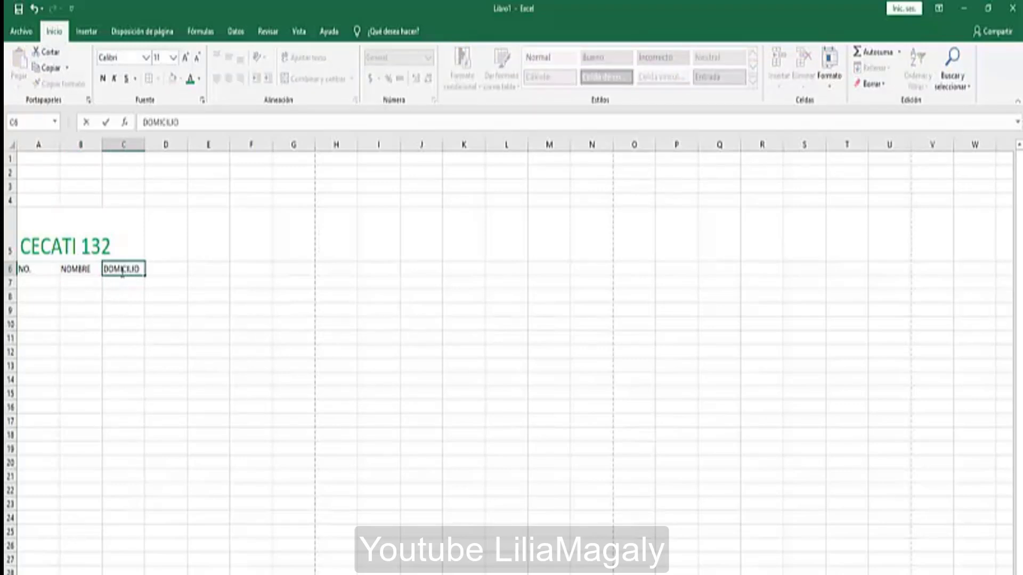
left_click(156, 271)
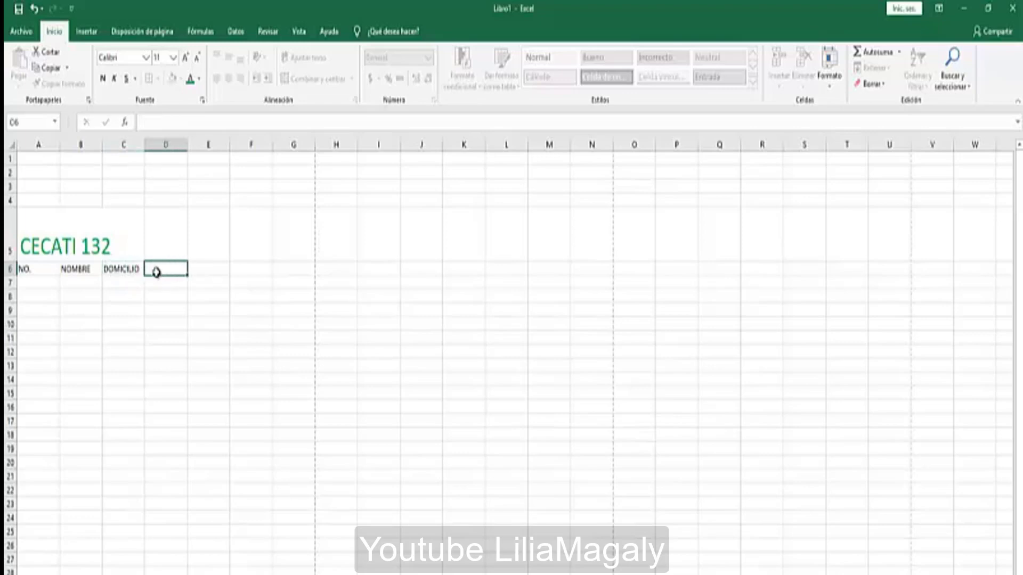
type("TELEFONO")
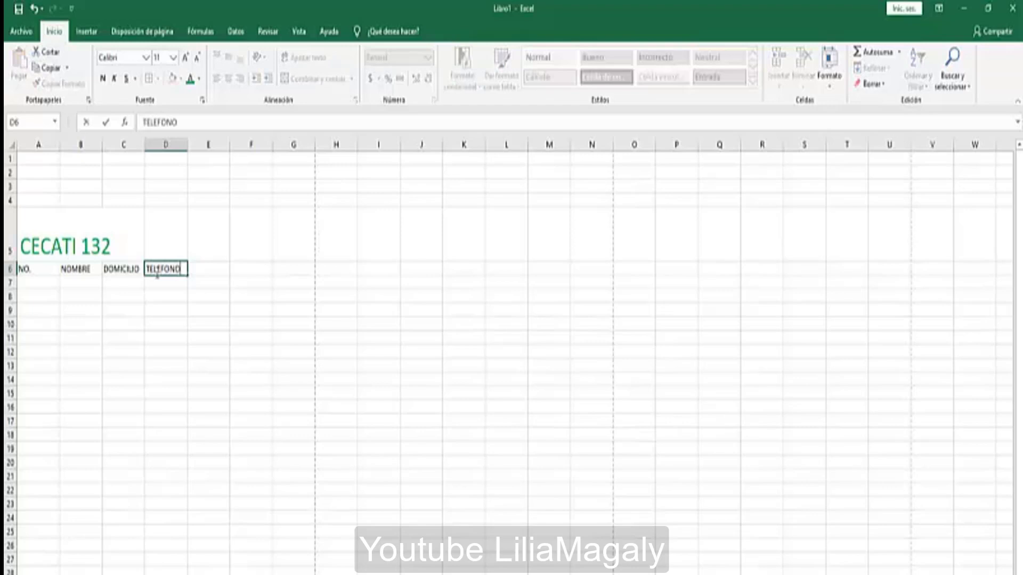
left_click(152, 349)
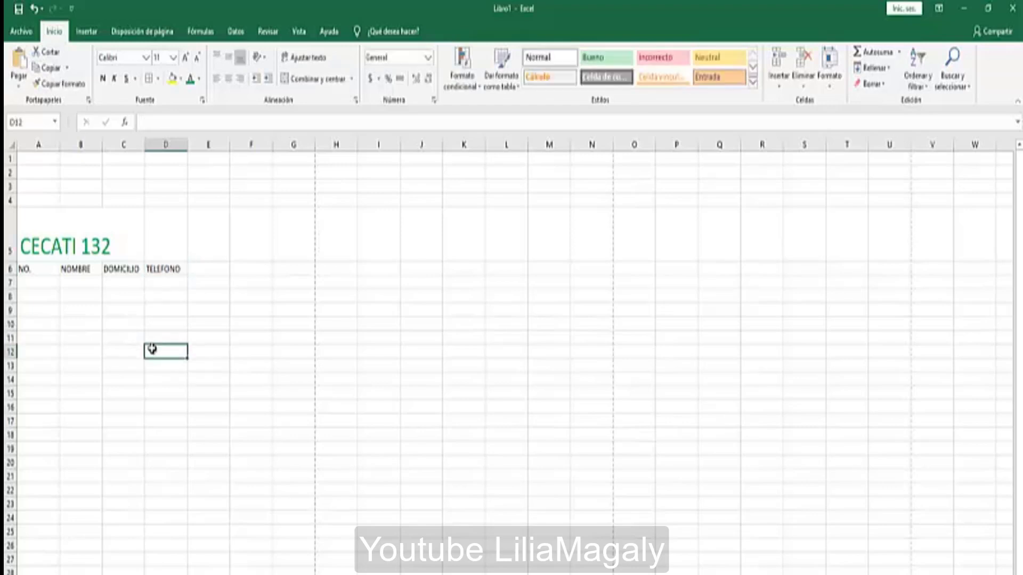
Fill the first record with a person's name in cell B7 and CALLE in cell C7.
left_click(80, 281)
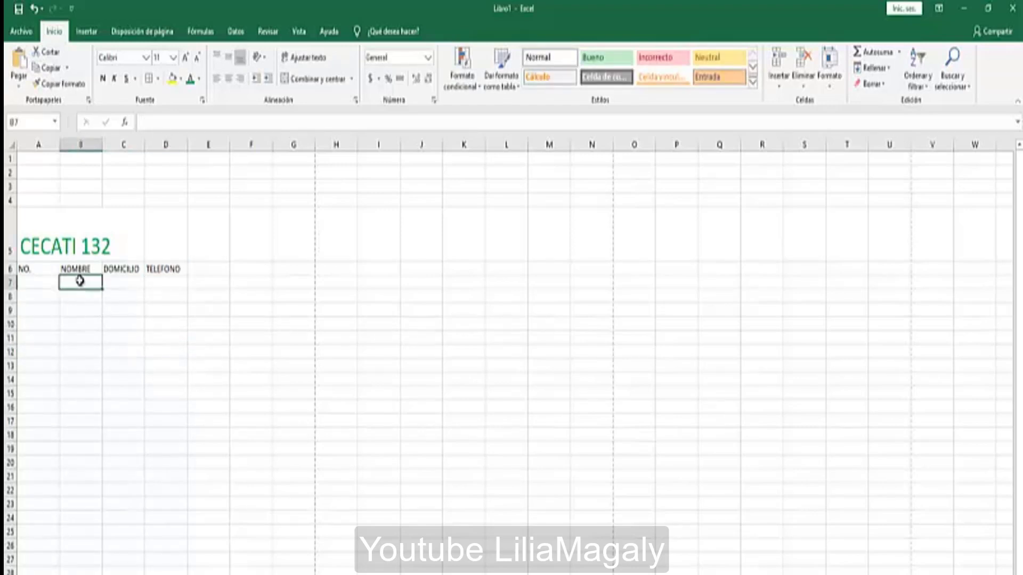
type("Lu")
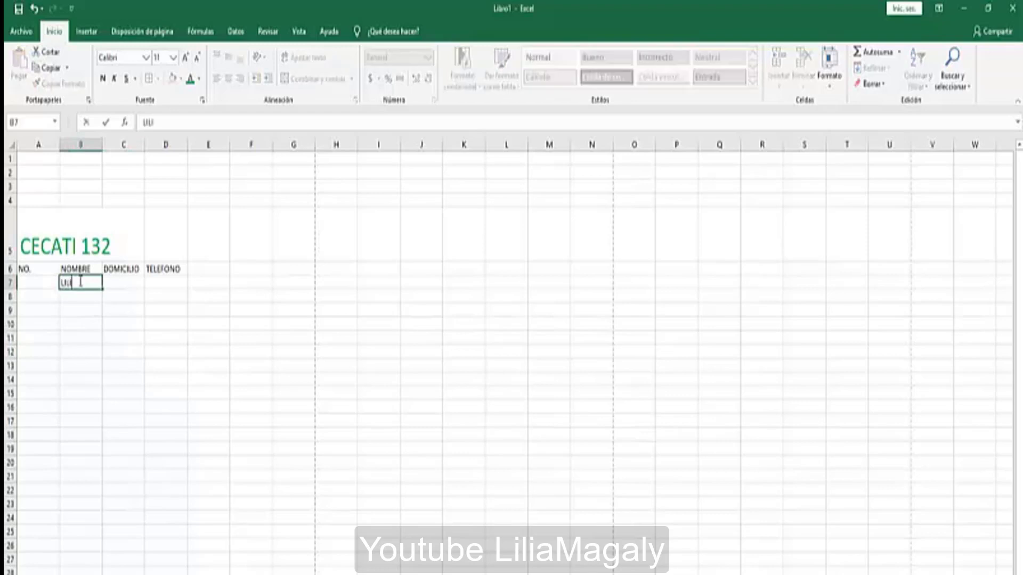
type("LIA MAGALY")
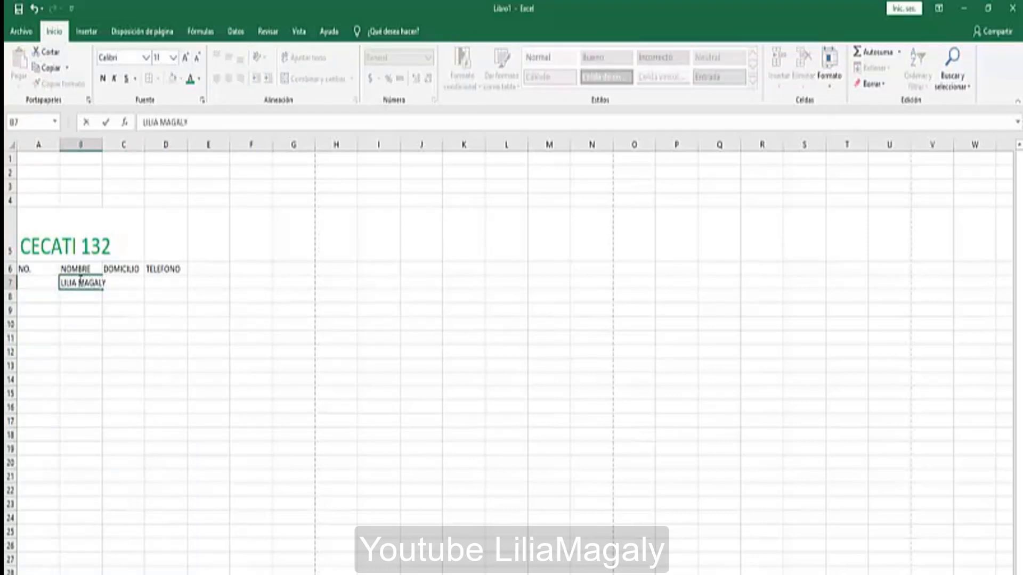
left_click(116, 345)
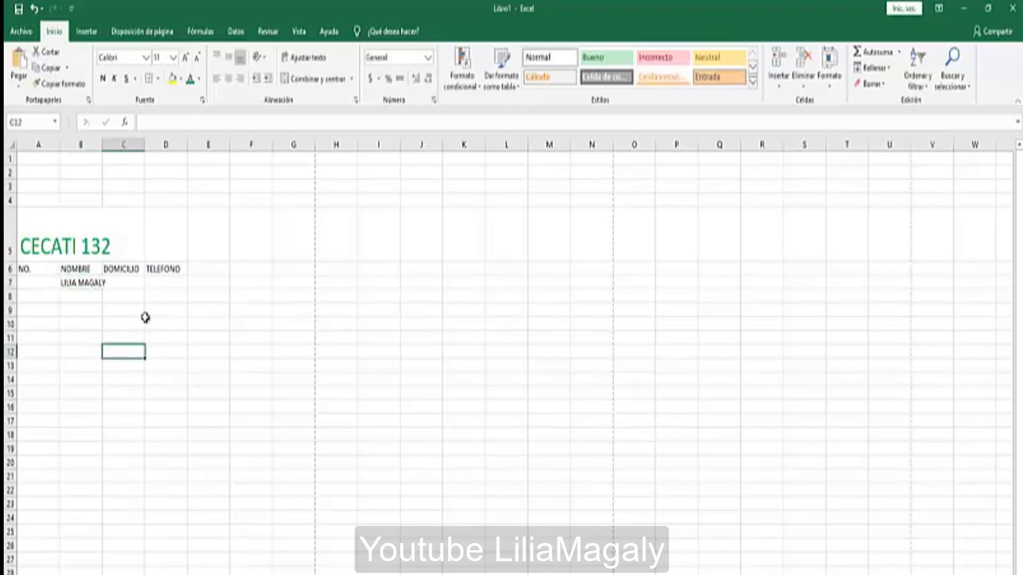
left_click(115, 282)
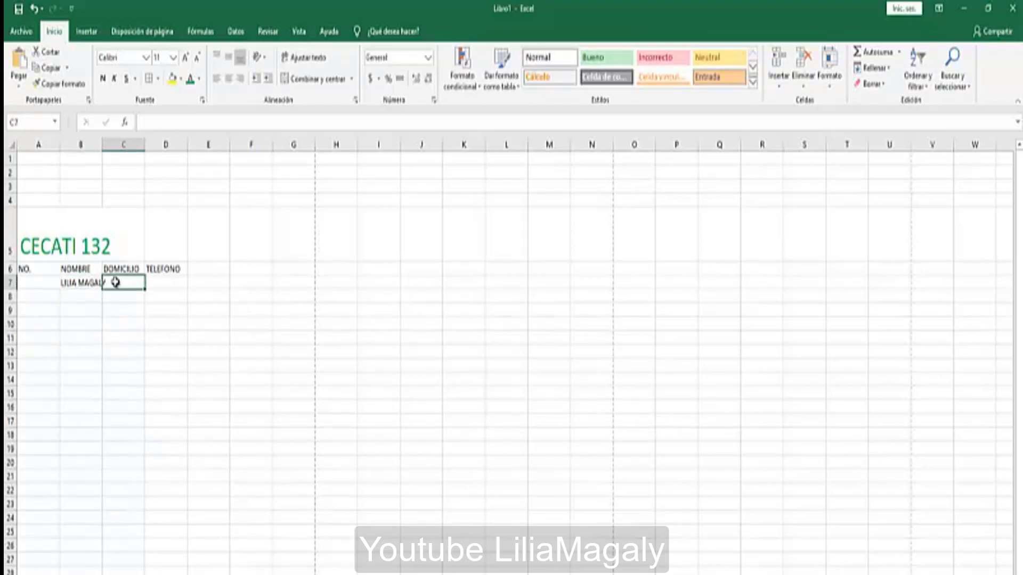
type("CALLE")
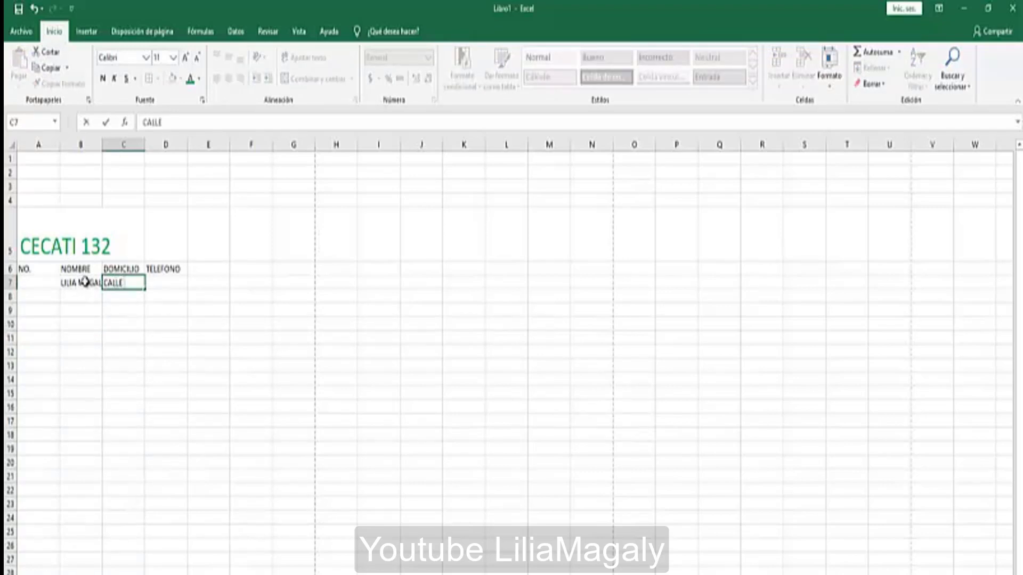
left_click(87, 356)
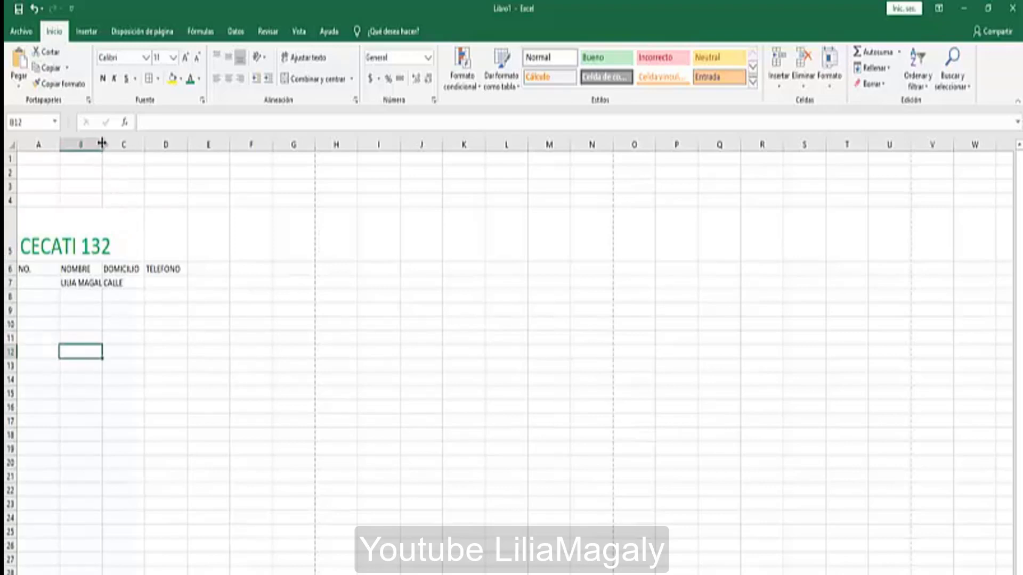
Widen the NOMBRE and DOMICILIO columns and increase the height of header row 6.
left_click_drag(102, 143, 169, 145)
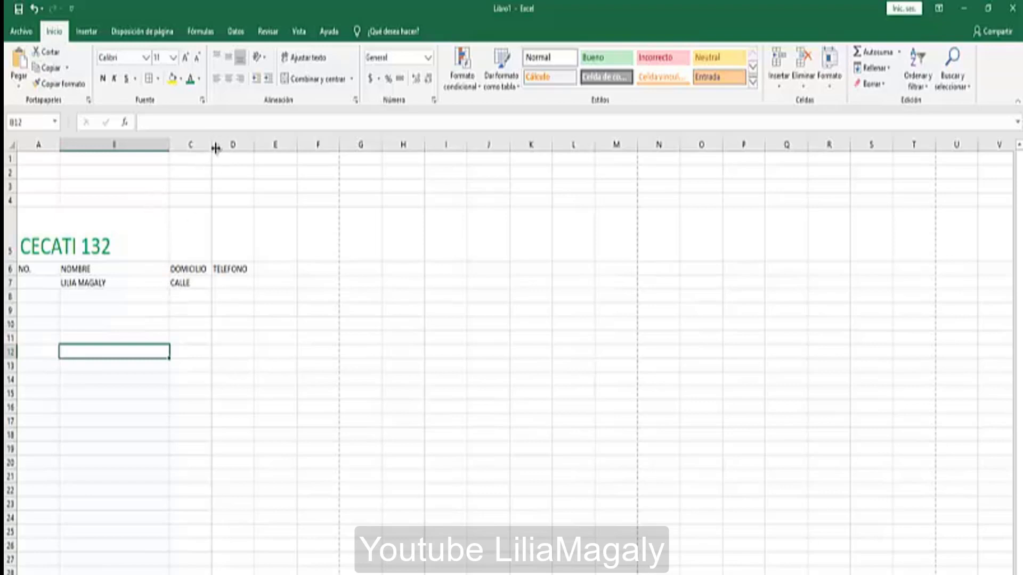
left_click_drag(211, 145, 317, 149)
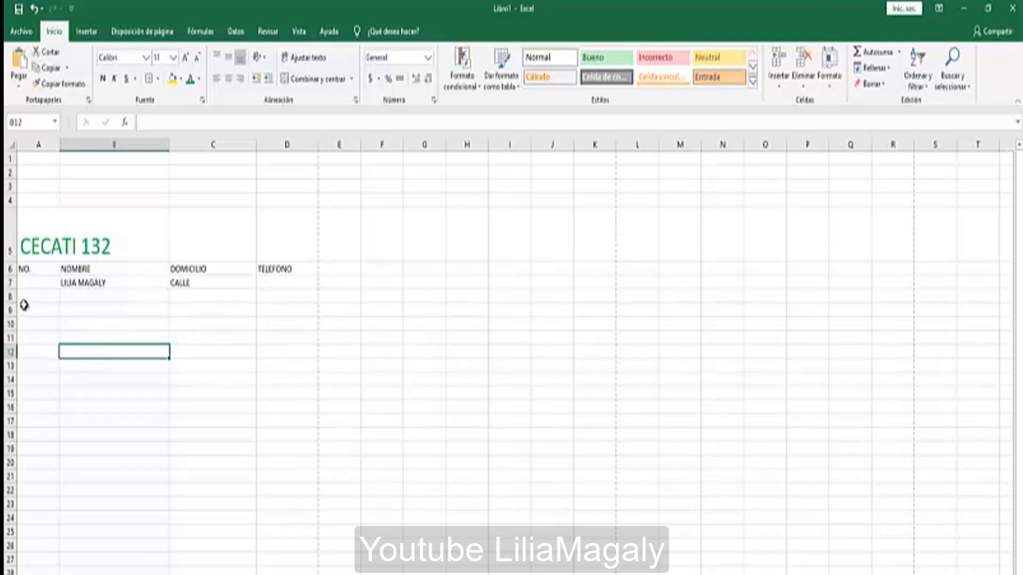
left_click_drag(11, 275, 11, 288)
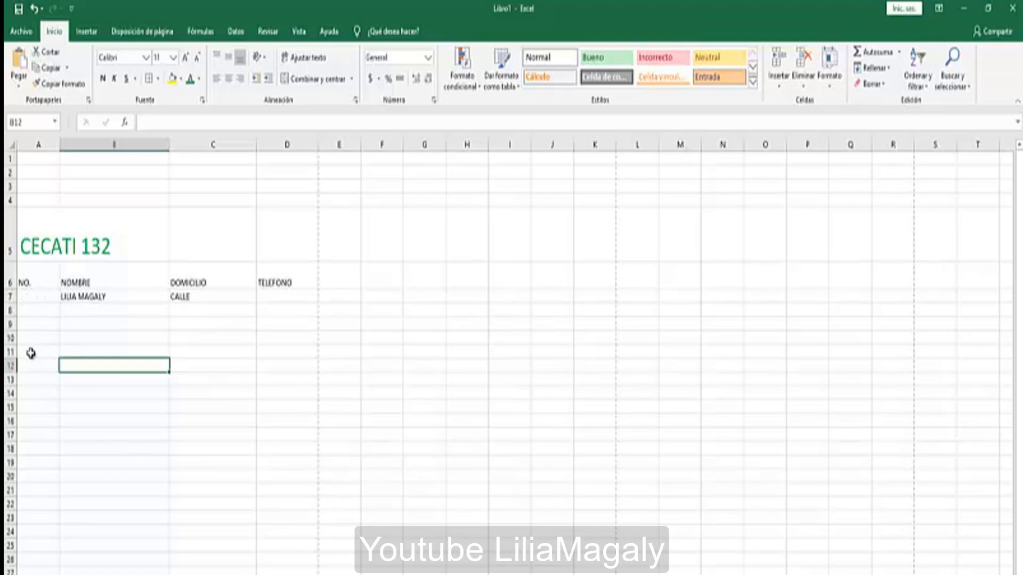
left_click_drag(34, 299, 27, 408)
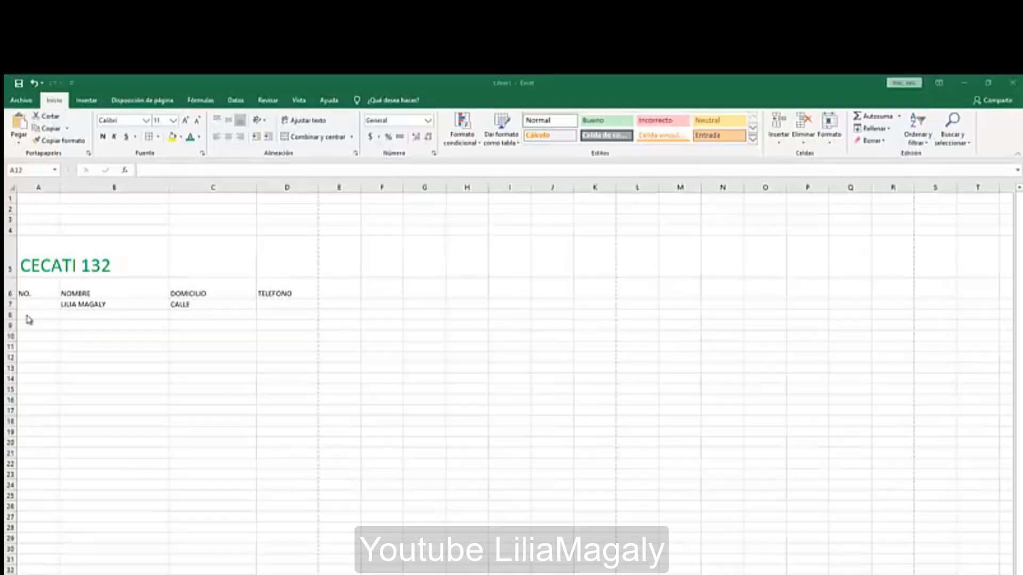
left_click(27, 310)
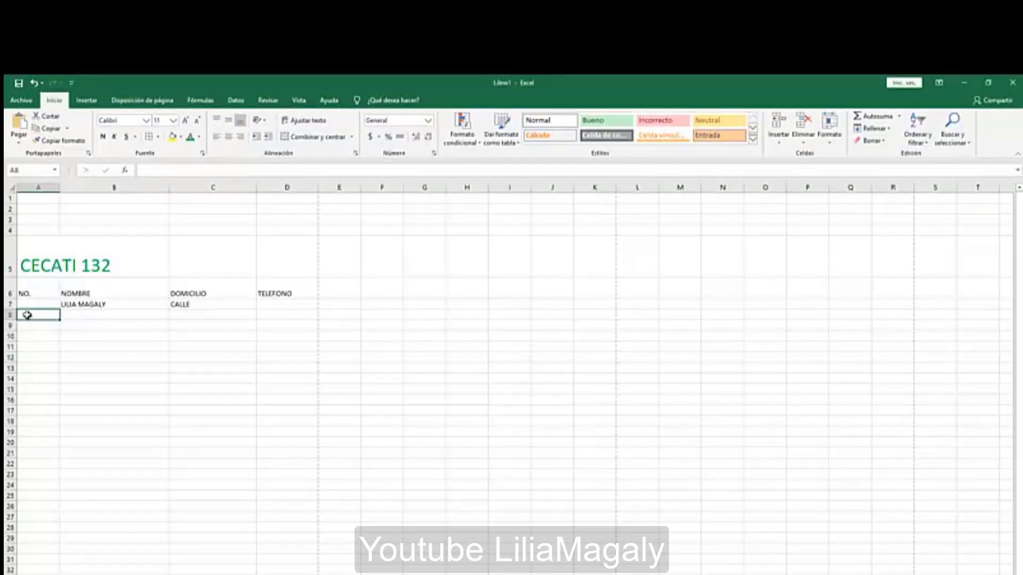
left_click_drag(27, 315, 271, 420)
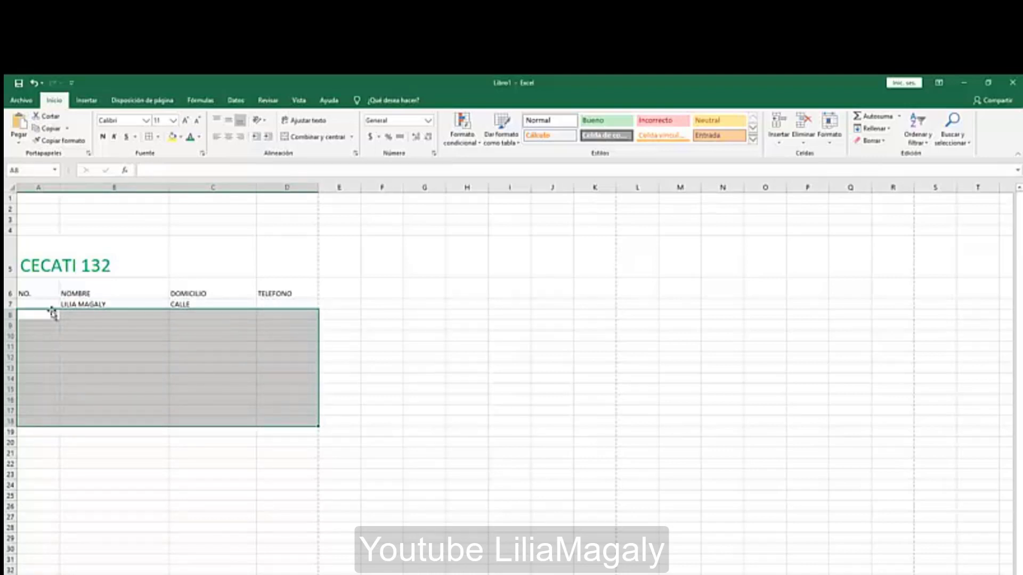
Apply an outline border with the Contorno preset to the range A7:D19.
left_click(25, 303)
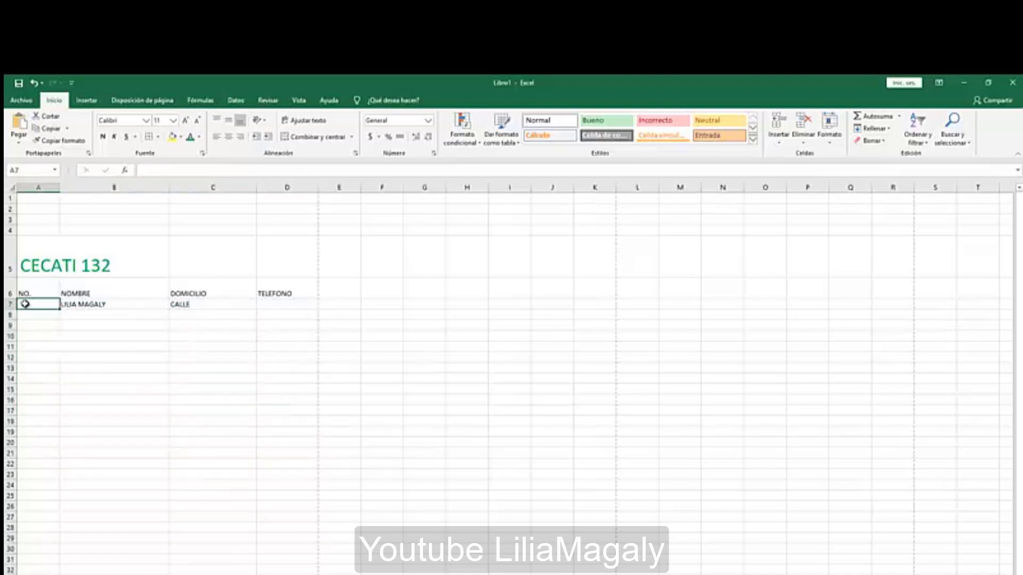
left_click_drag(25, 304, 29, 360)
left_click_drag(32, 422, 279, 435)
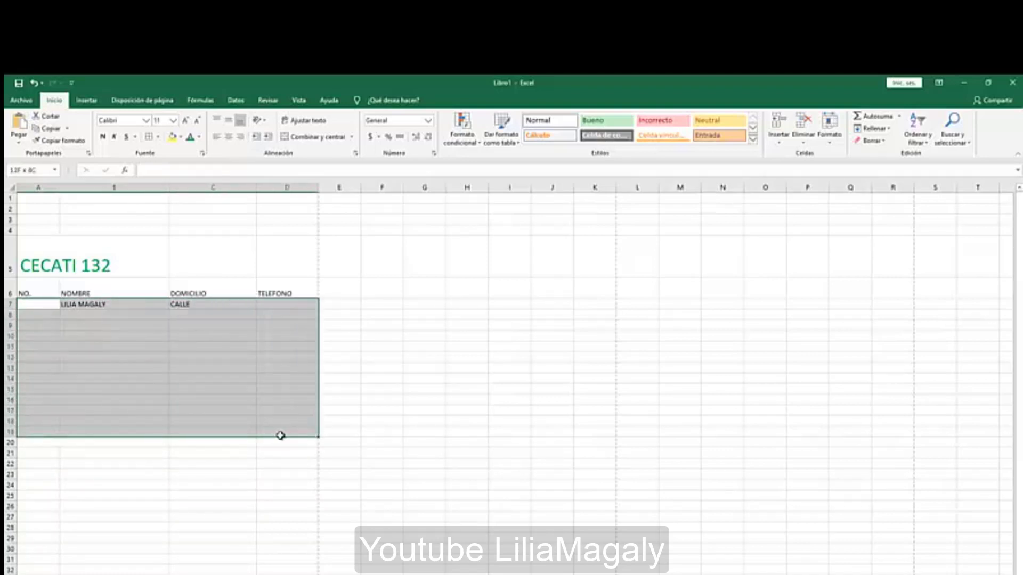
left_click_drag(280, 438, 281, 438)
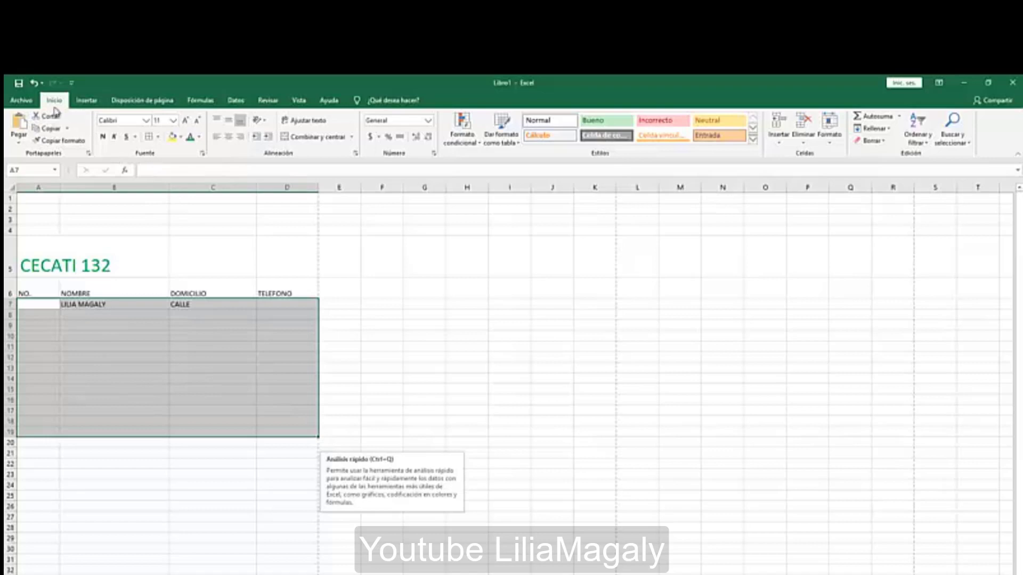
left_click(158, 136)
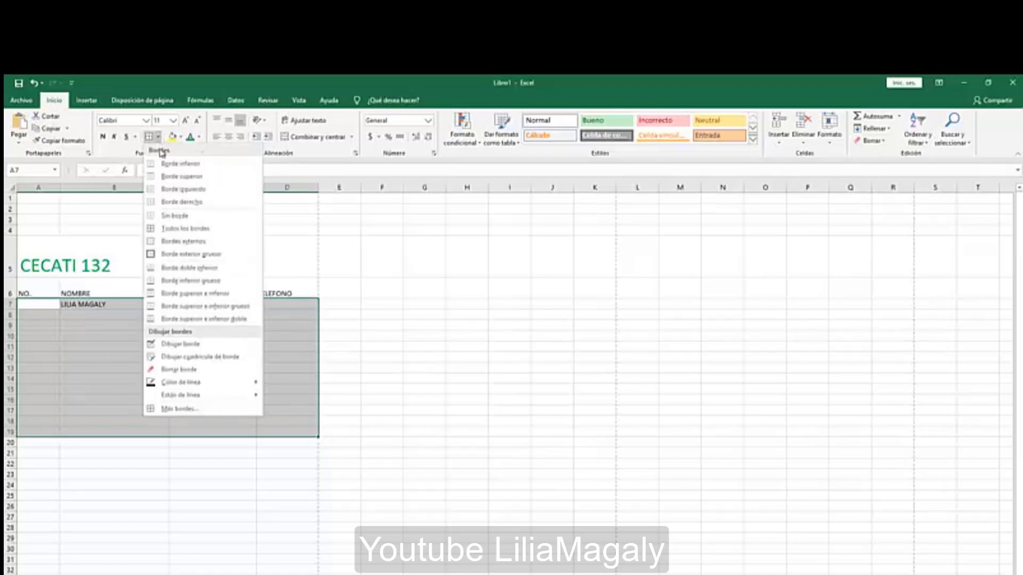
left_click(181, 409)
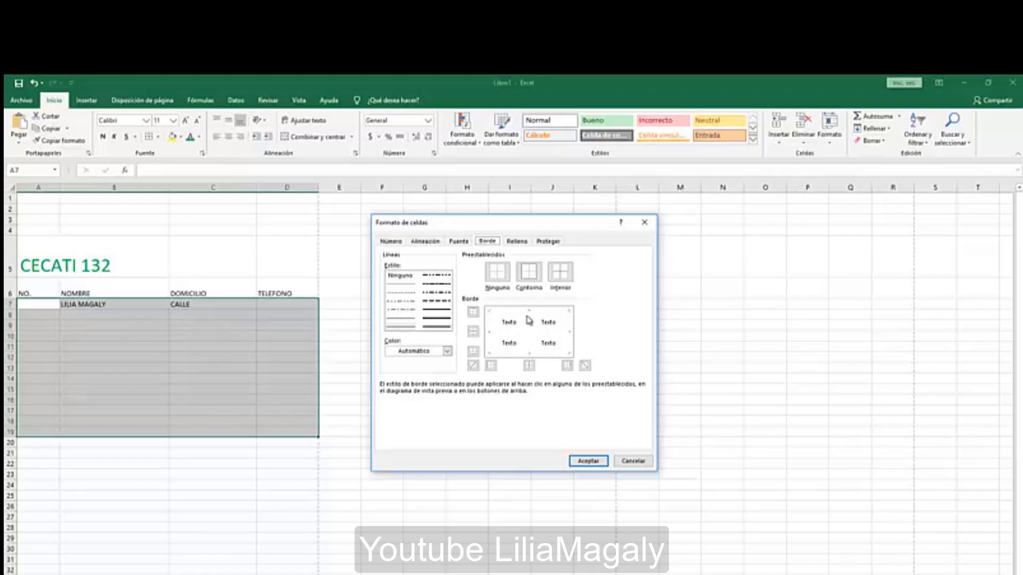
left_click(534, 278)
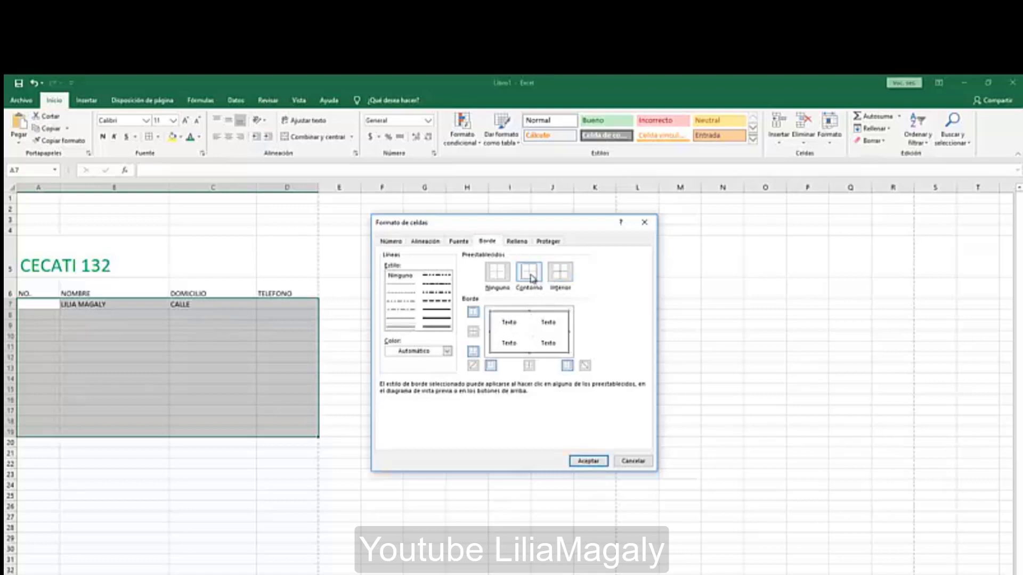
left_click(588, 461)
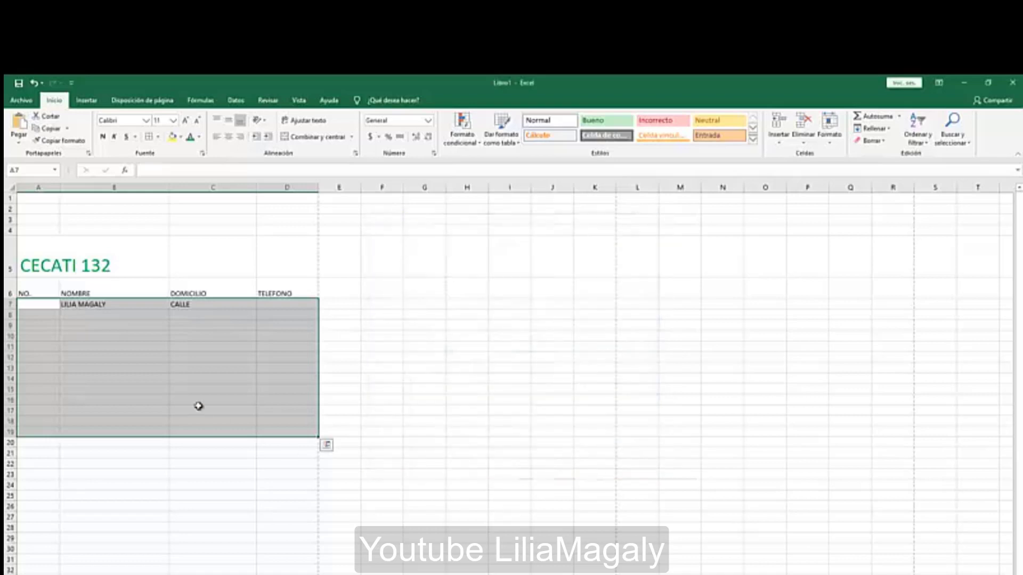
left_click(210, 474)
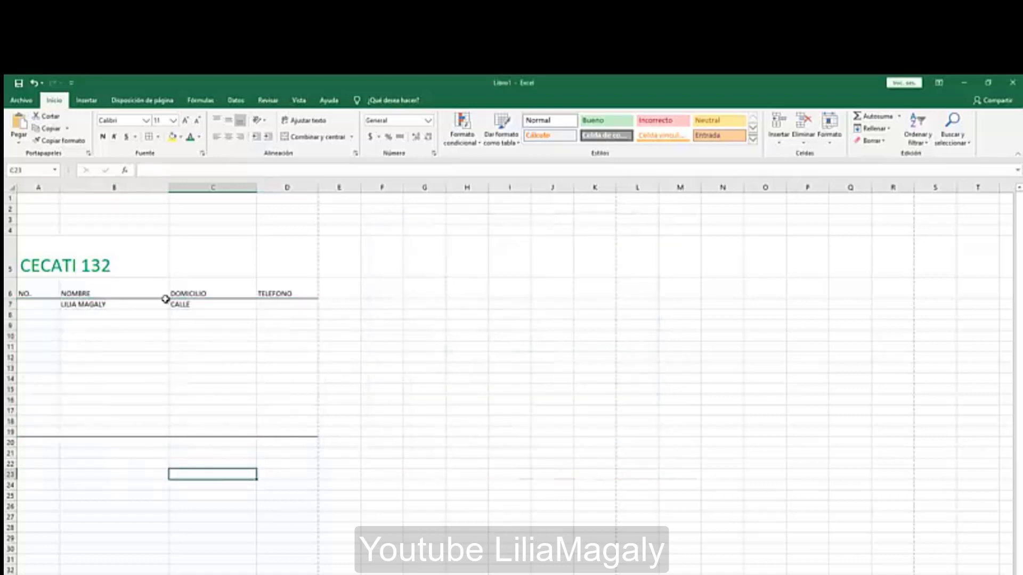
Check the table's outline border in the print preview and return to the worksheet.
left_click(22, 100)
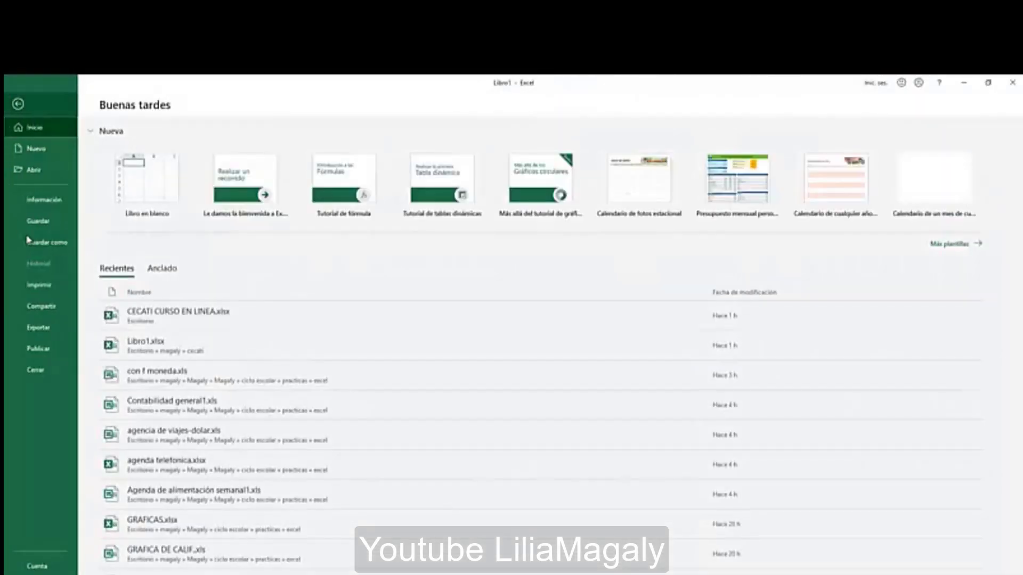
left_click(40, 286)
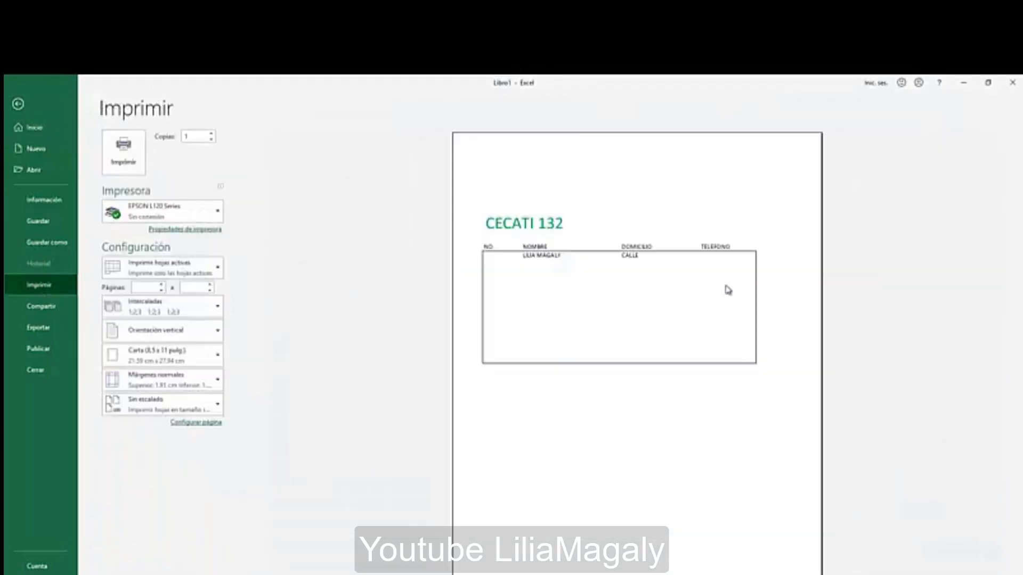
key("Escape")
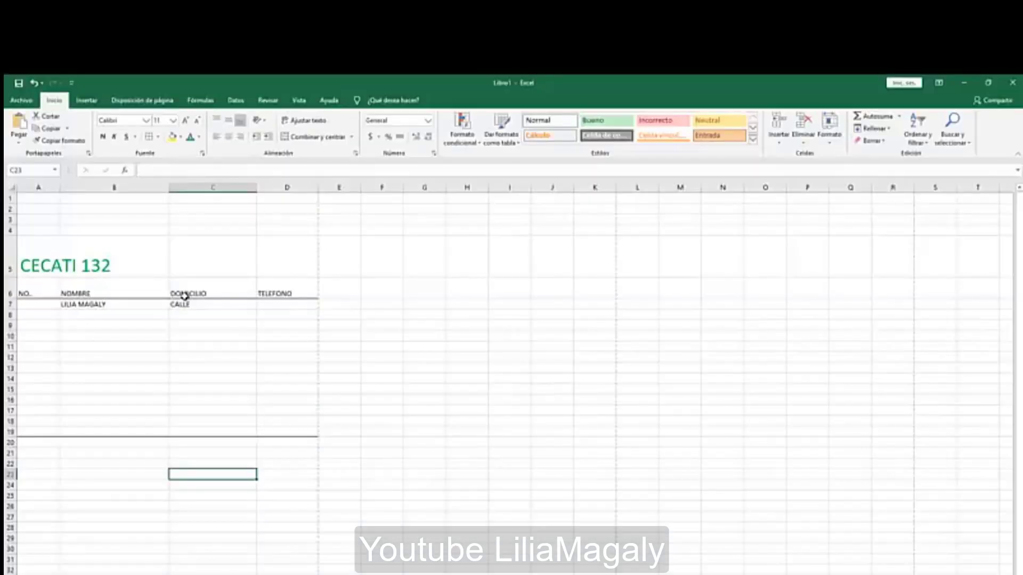
Add inside borders with the Interior preset to the range A7:D19.
left_click_drag(29, 304, 290, 432)
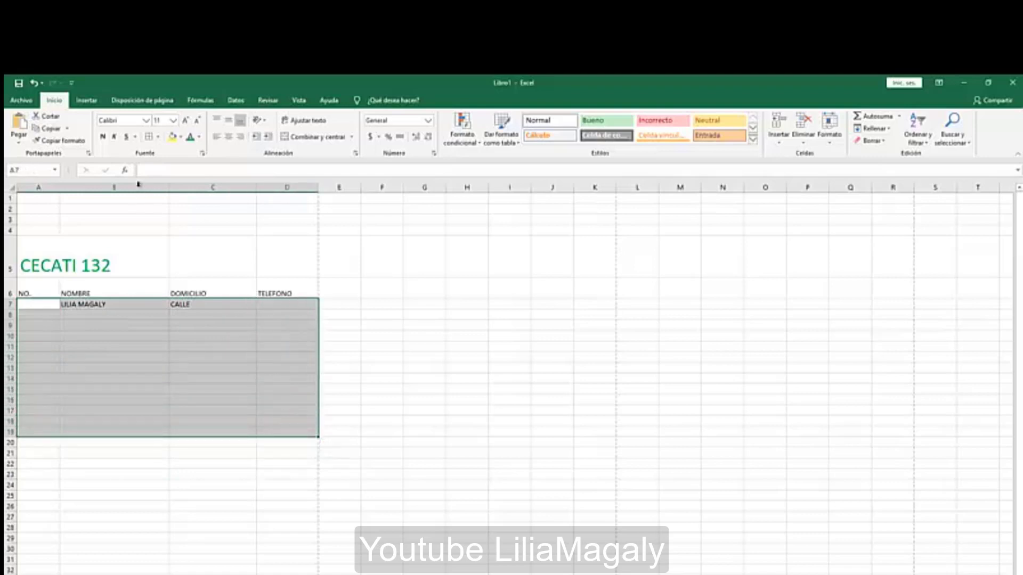
left_click(158, 137)
left_click(200, 412)
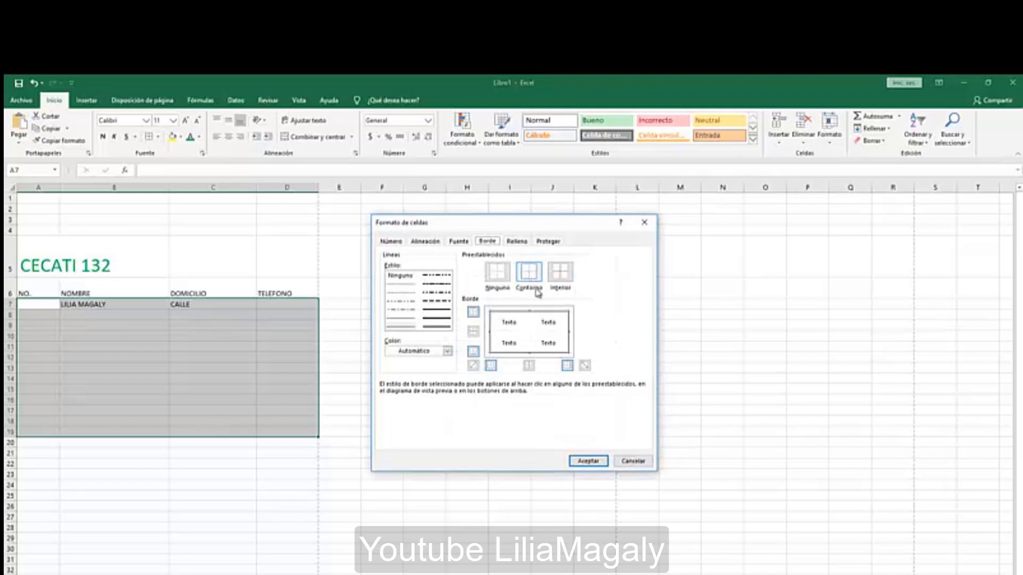
left_click(560, 273)
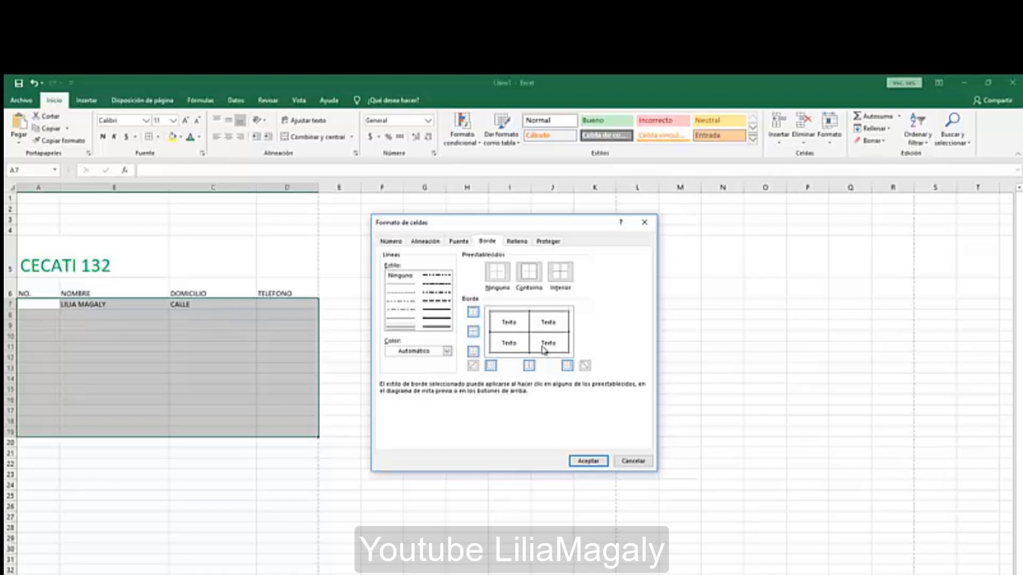
left_click(584, 459)
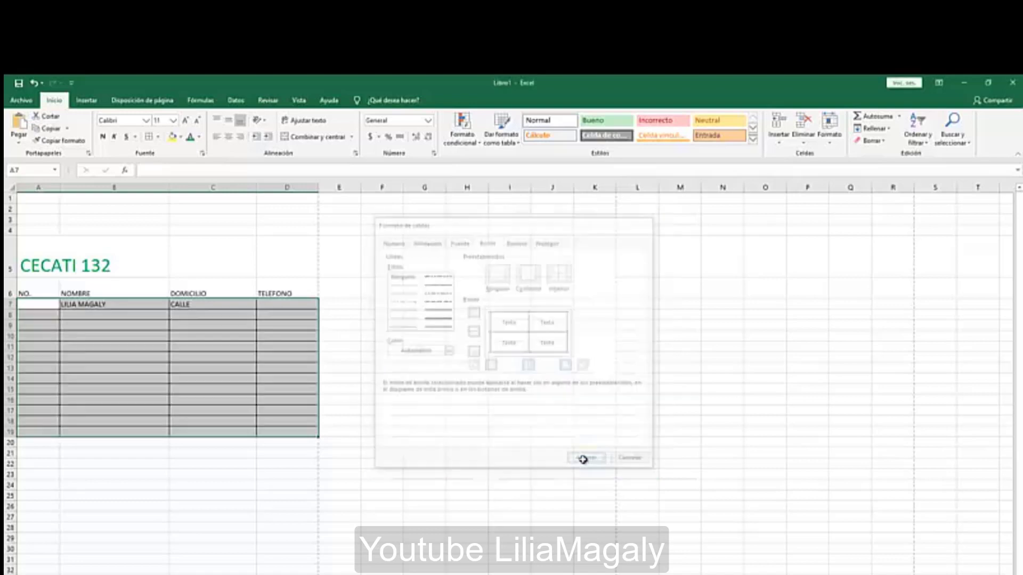
left_click_drag(323, 463, 275, 485)
left_click(172, 454)
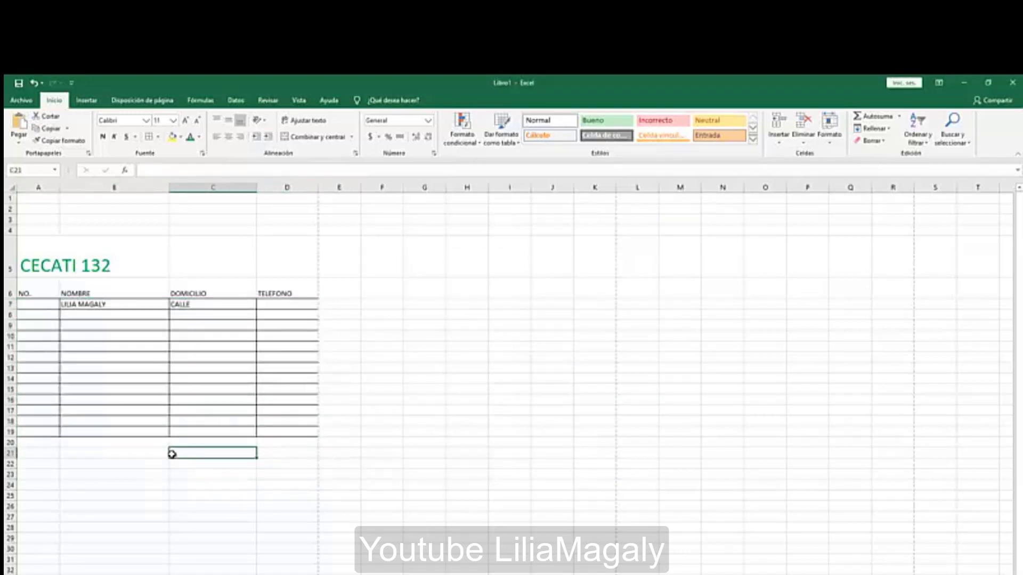
Check the table's inside borders in the print preview and return to the worksheet.
left_click(22, 100)
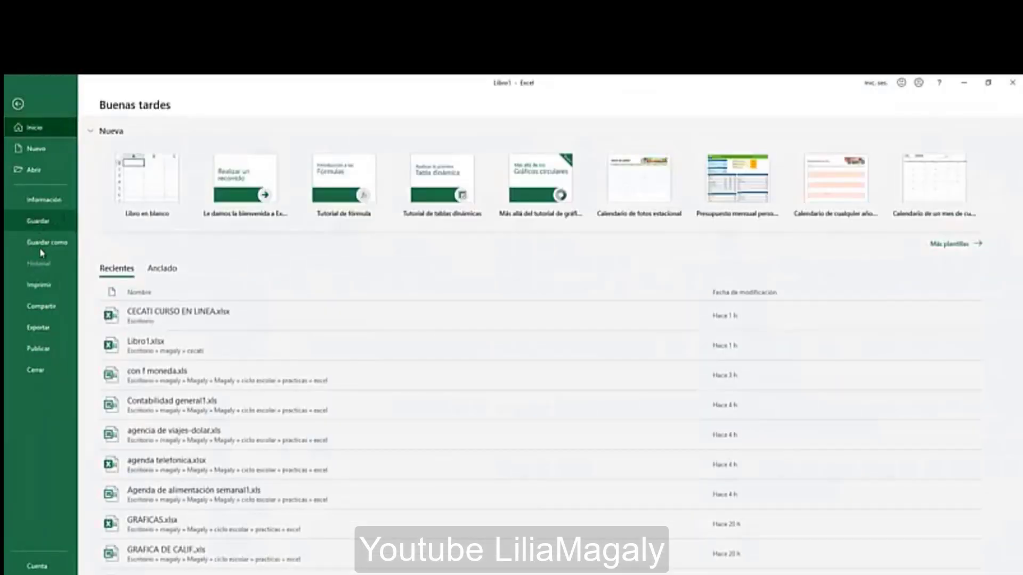
left_click(40, 284)
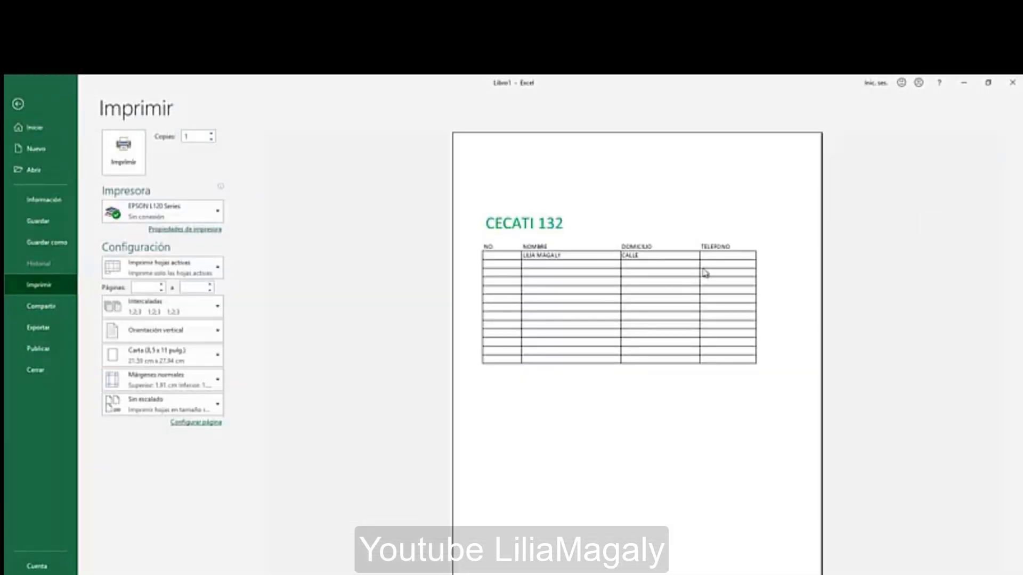
left_click(18, 104)
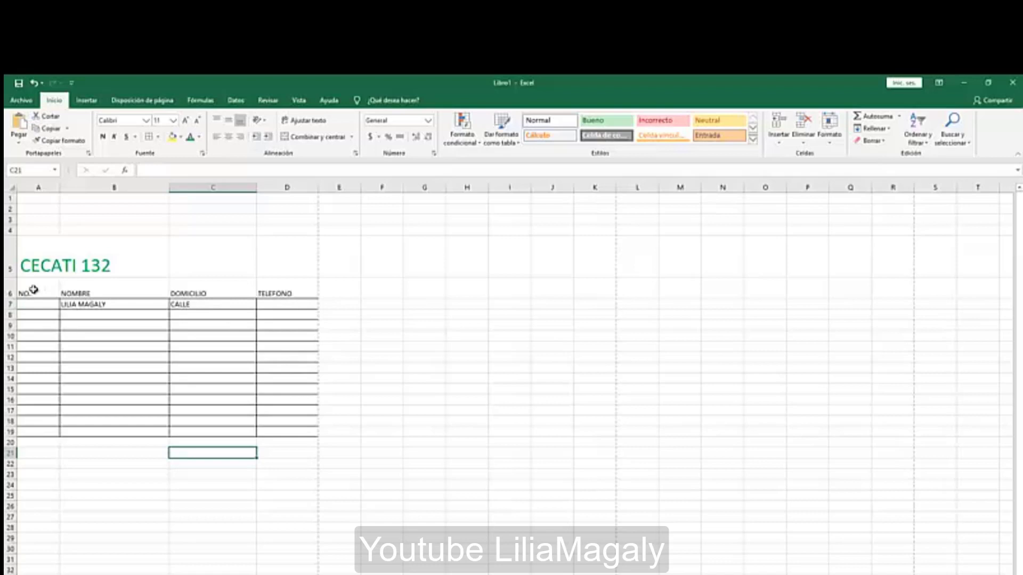
Apply thick dark blue borders to the header cells A6:D6 using the Contorno and Interior presets.
left_click_drag(34, 290, 272, 292)
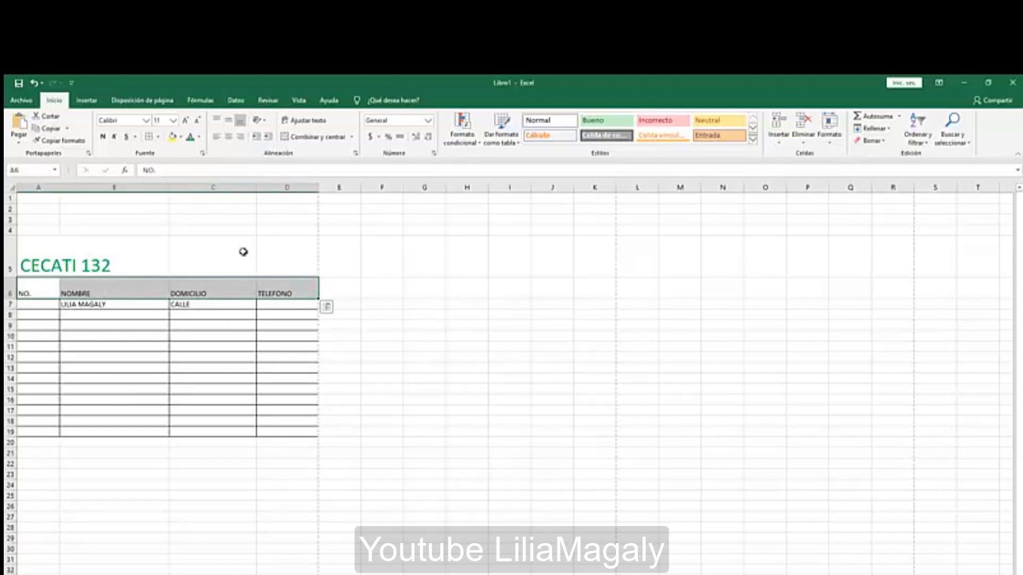
left_click(158, 137)
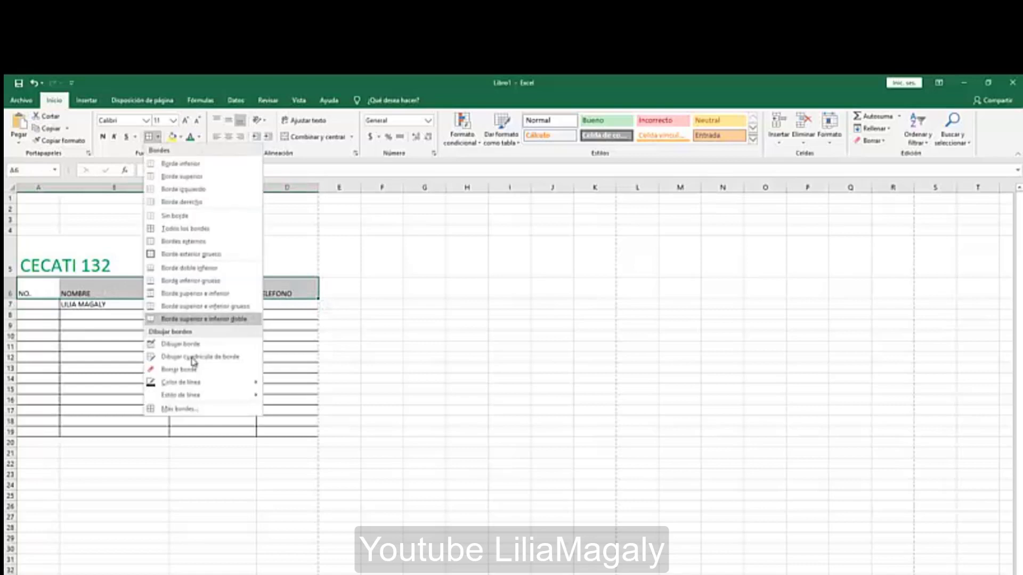
left_click(203, 416)
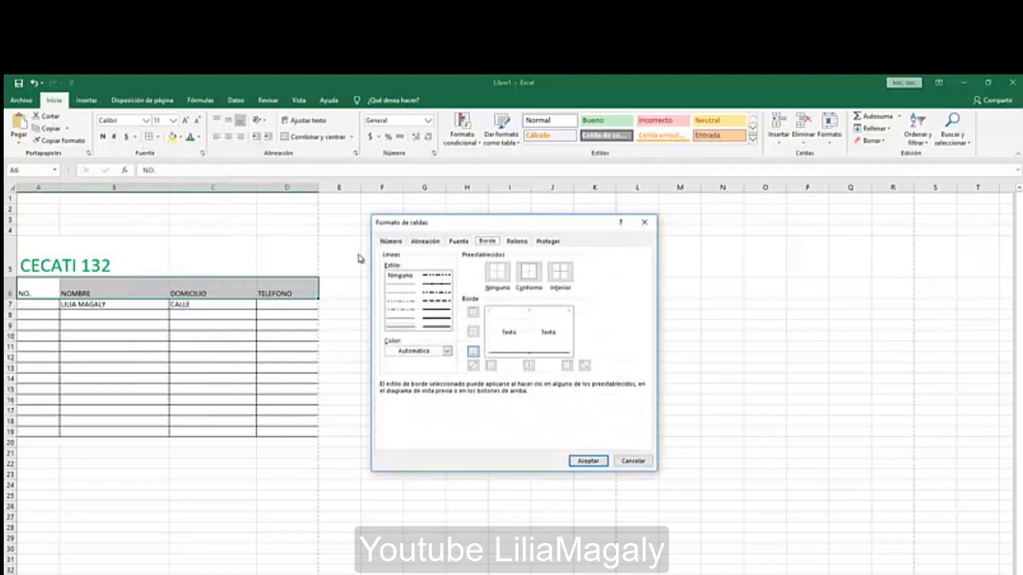
left_click(438, 320)
left_click(448, 351)
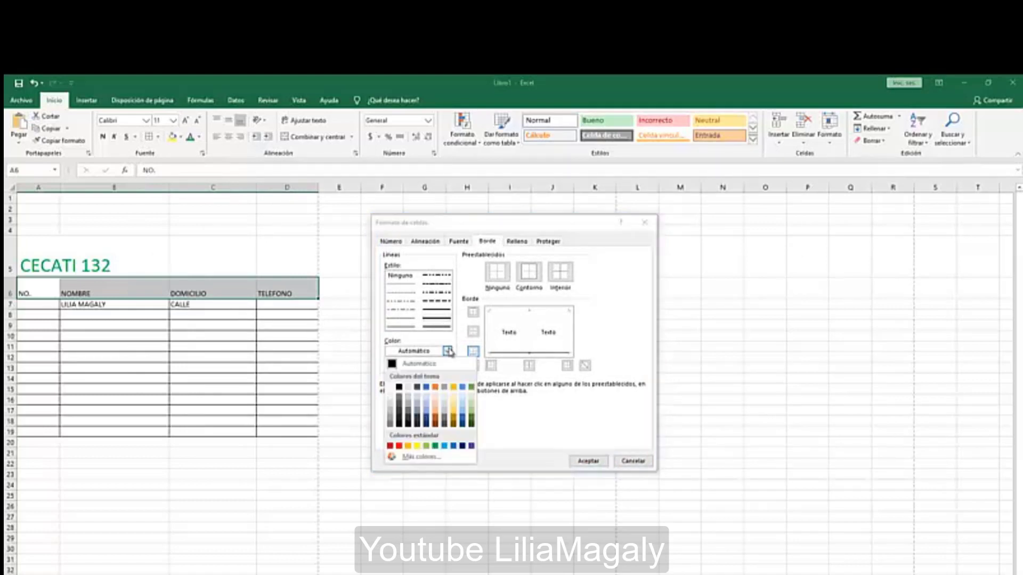
left_click(428, 421)
left_click(529, 273)
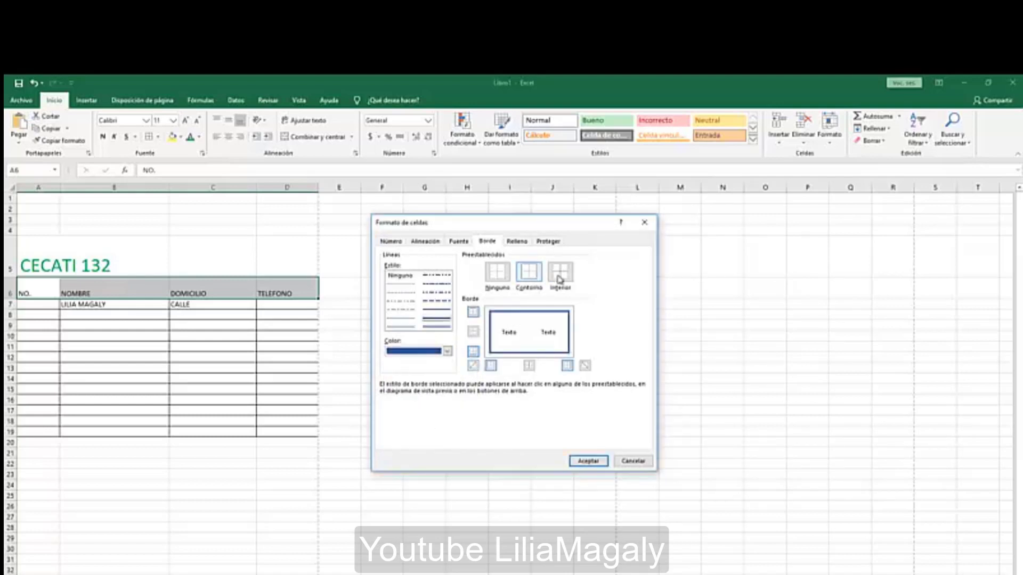
left_click(560, 273)
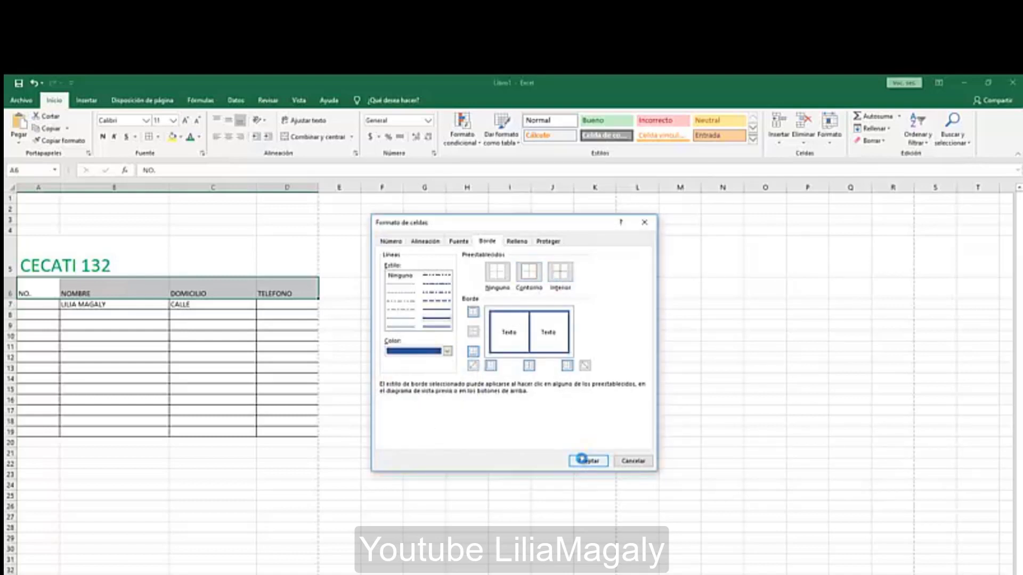
left_click(588, 460)
left_click(178, 498)
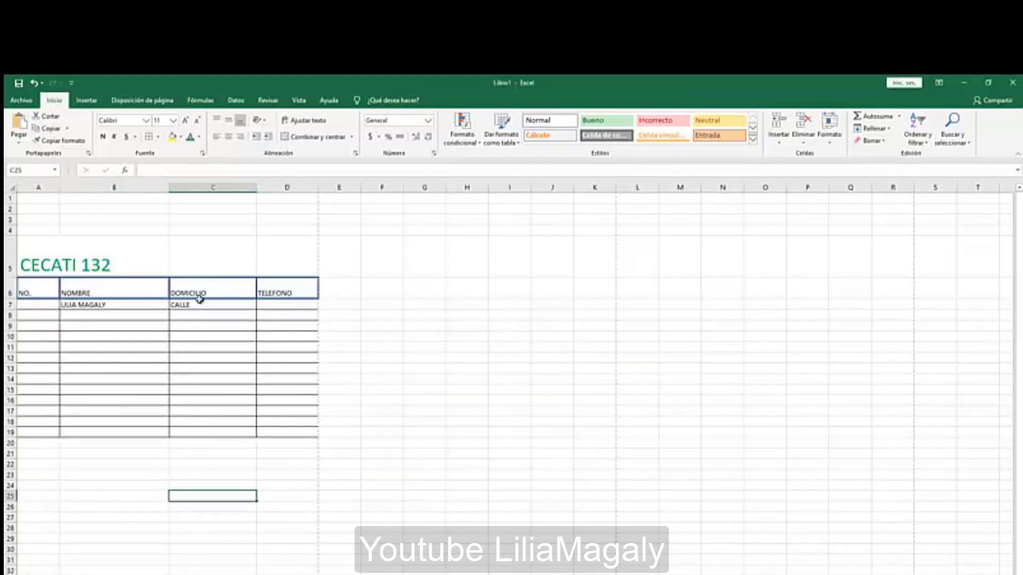
Check the header row's blue borders in the print preview and return to the worksheet.
left_click(21, 100)
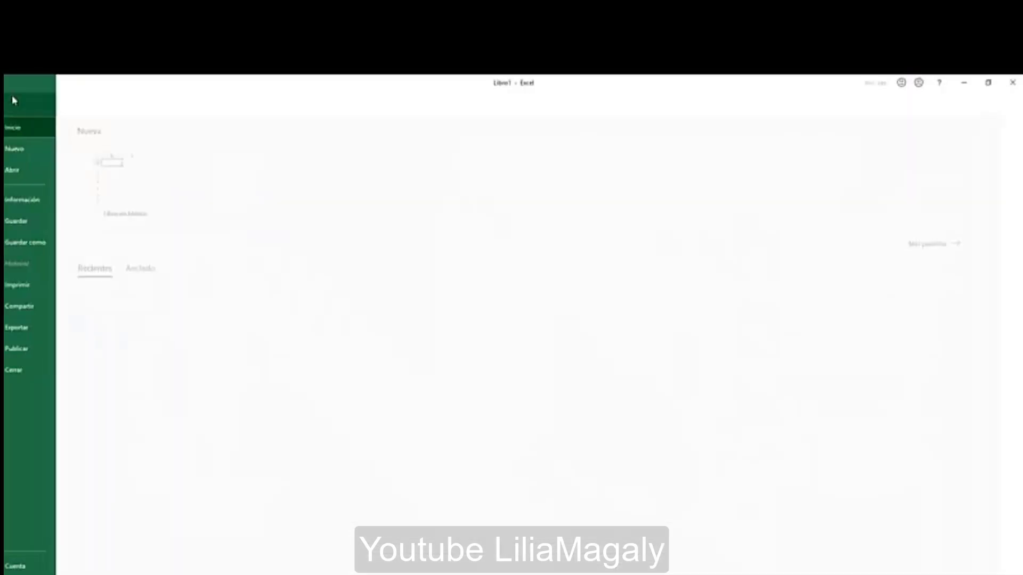
left_click(47, 286)
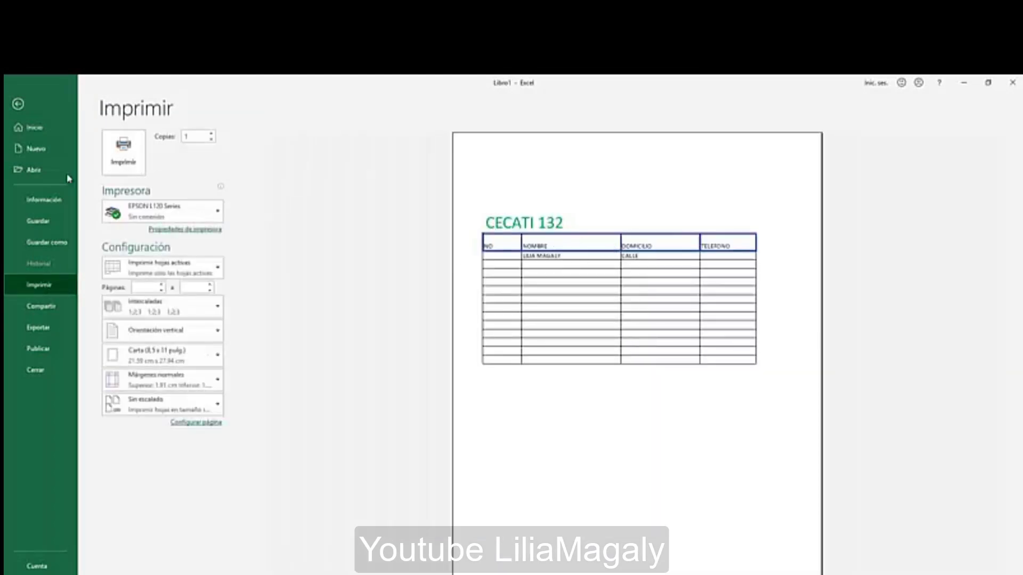
left_click(18, 103)
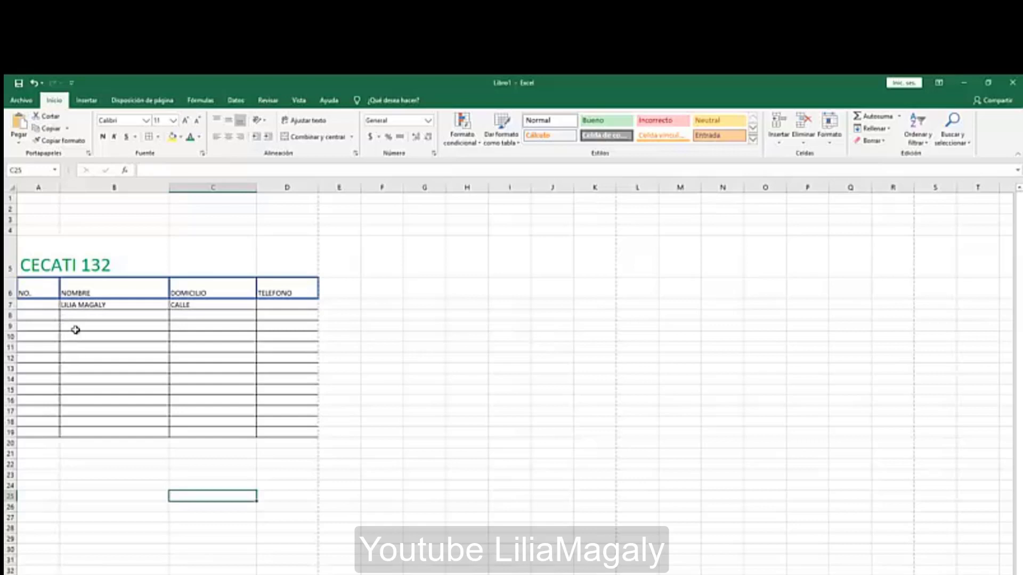
Fill the NO. header cell A6 with light gray.
left_click(39, 285)
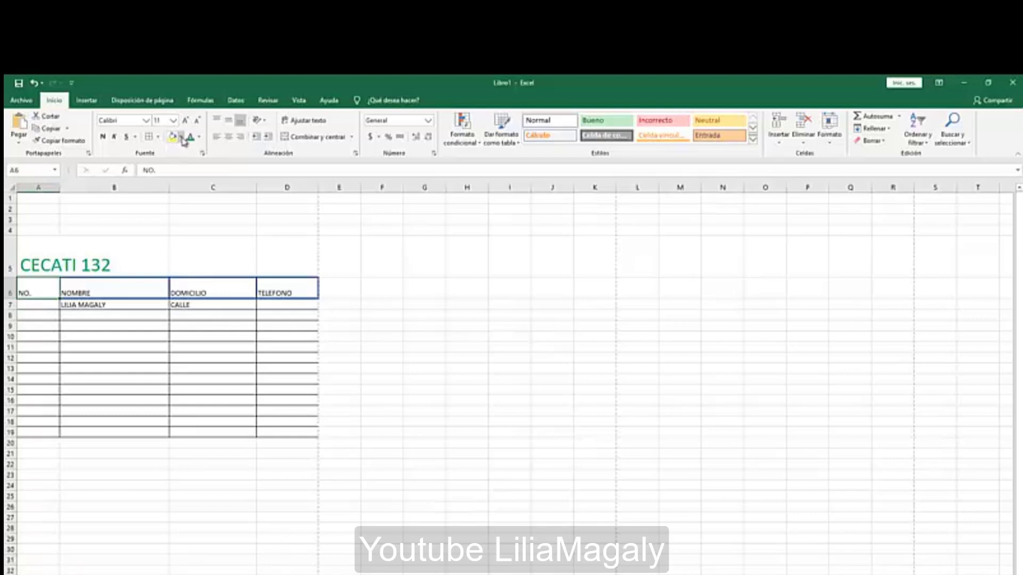
left_click(181, 138)
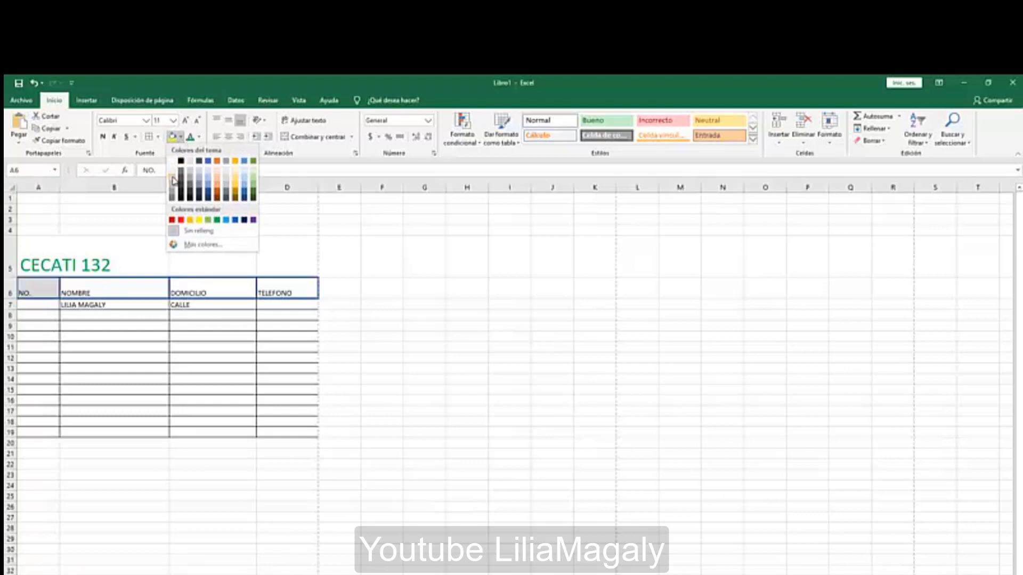
left_click(172, 181)
left_click(95, 367)
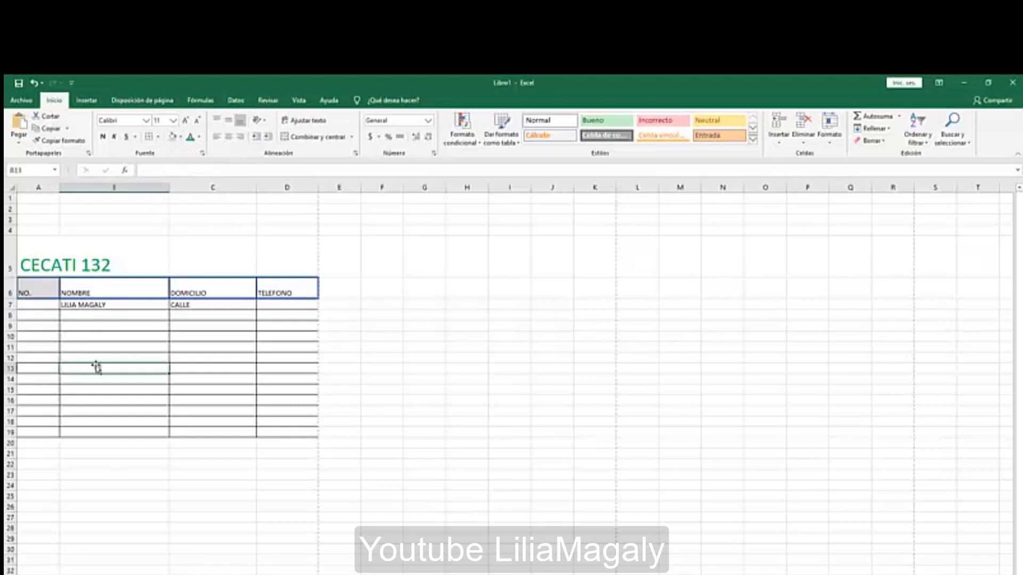
Fill the header cells A6:D6 with a light blue theme color.
left_click_drag(38, 290, 268, 286)
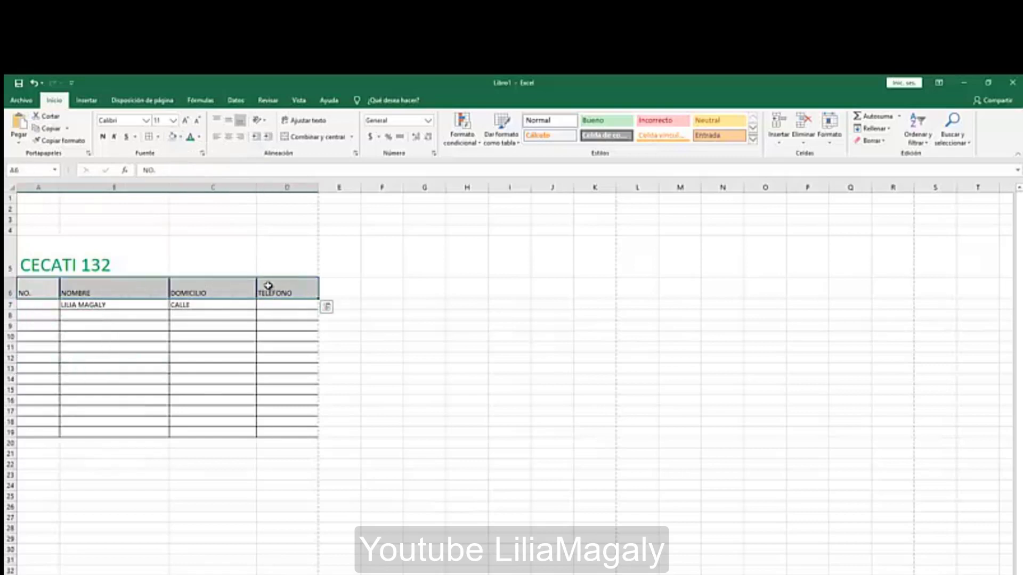
left_click(181, 137)
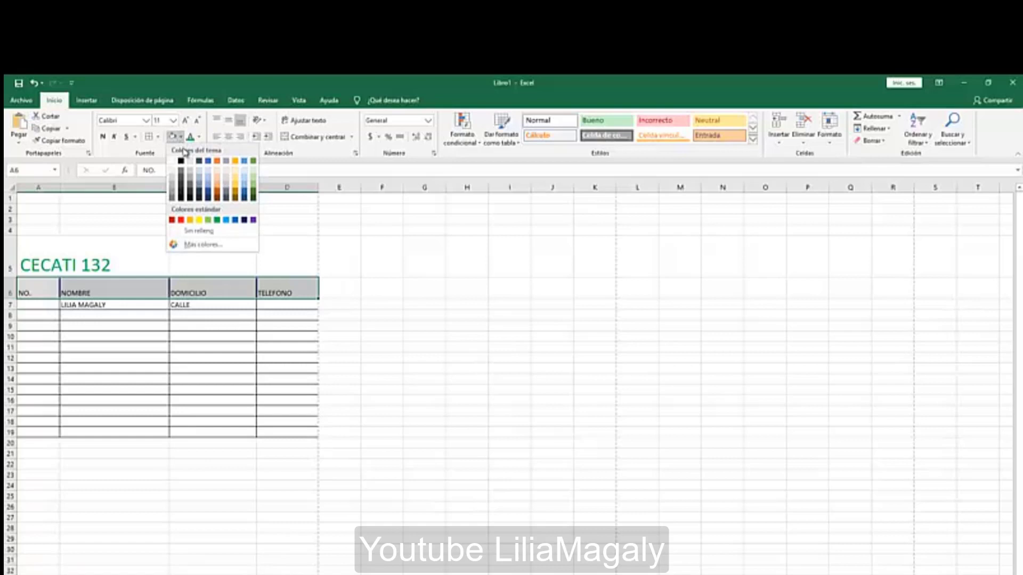
left_click(209, 180)
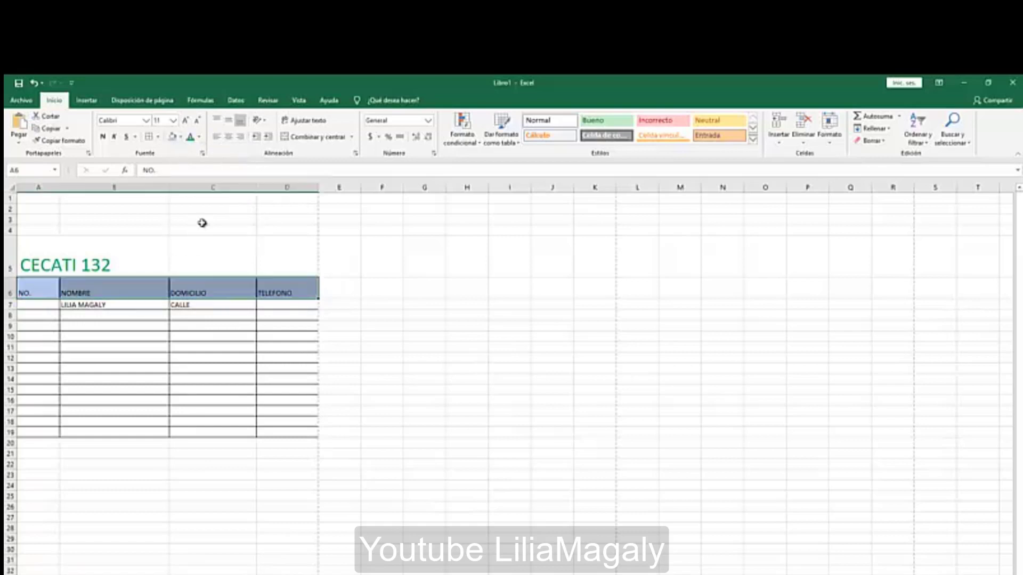
left_click(235, 412)
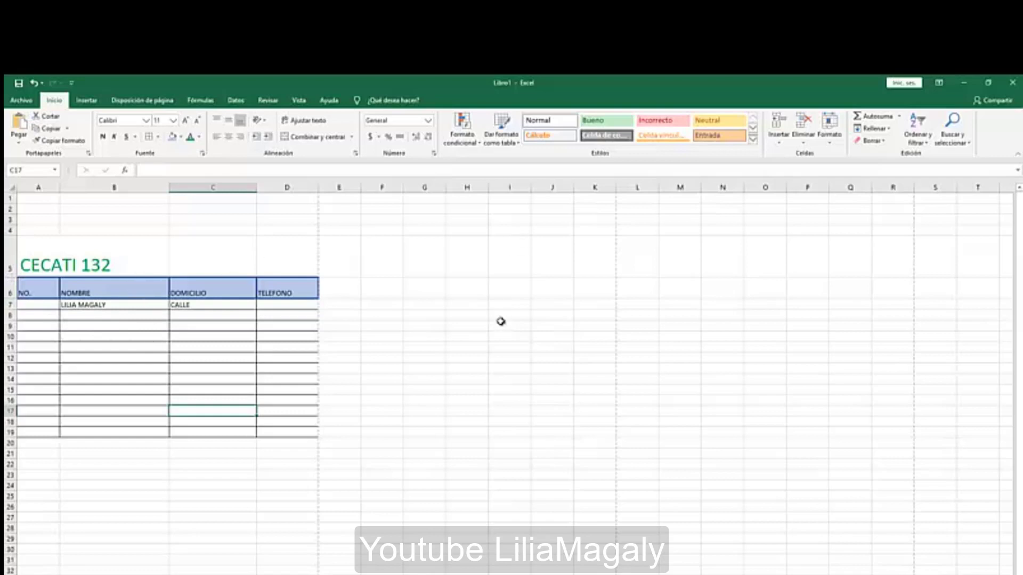
Narrow columns F and G by hand to about half the width of the neighbouring columns or less.
left_click(415, 294)
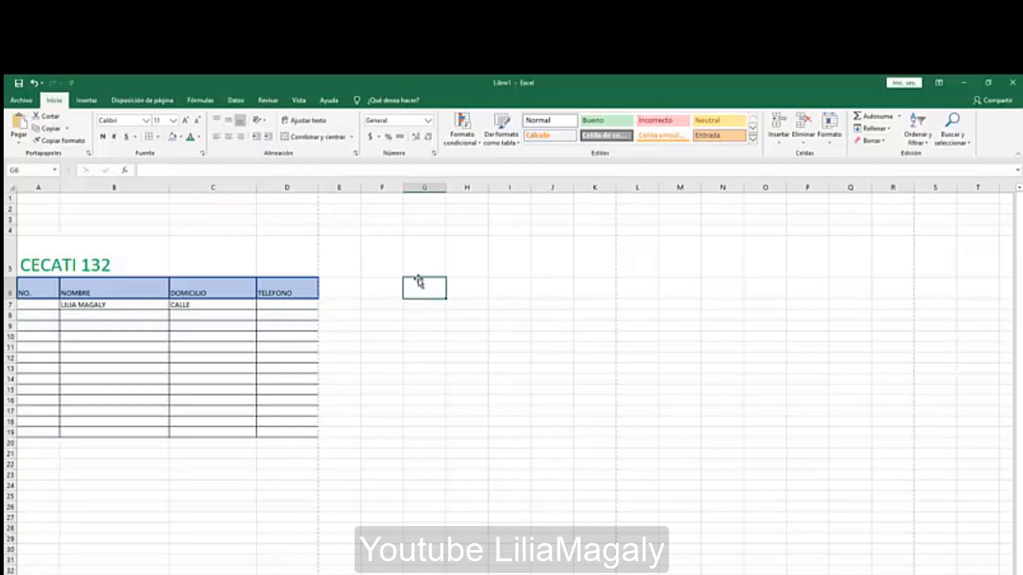
mouse_move(403, 187)
left_mouse_down()
mouse_move(373, 185)
mouse_move(421, 186)
mouse_move(399, 187)
left_mouse_up()
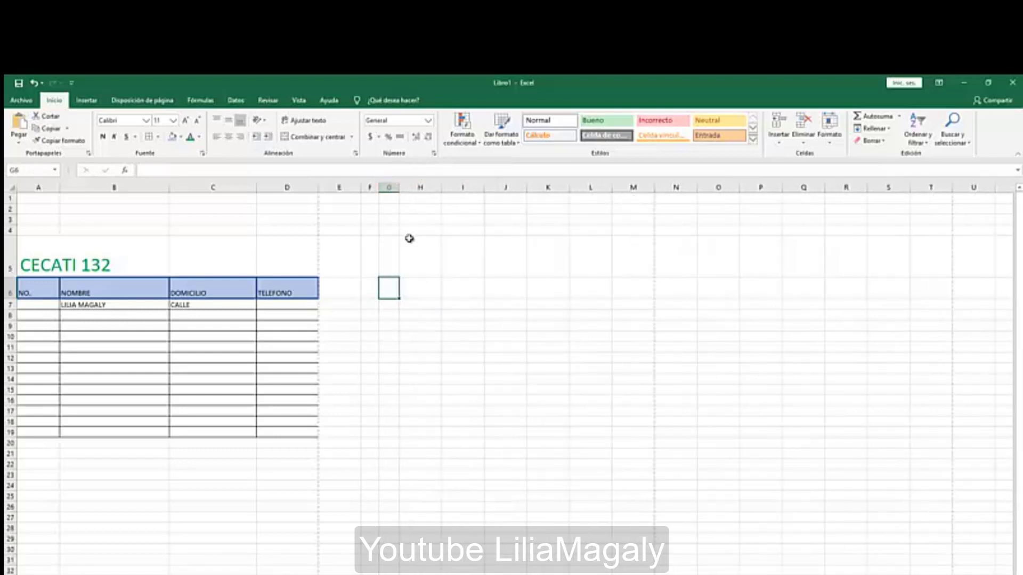
left_click(432, 325)
Give columns F through O the same narrow width with the exact column width setting.
left_click_drag(370, 287, 728, 285)
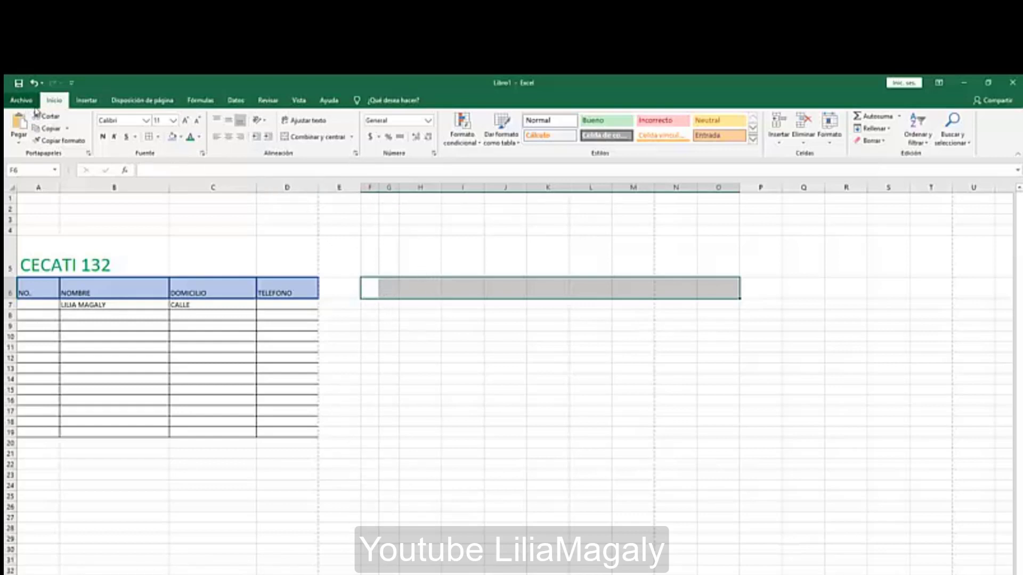
left_click(829, 143)
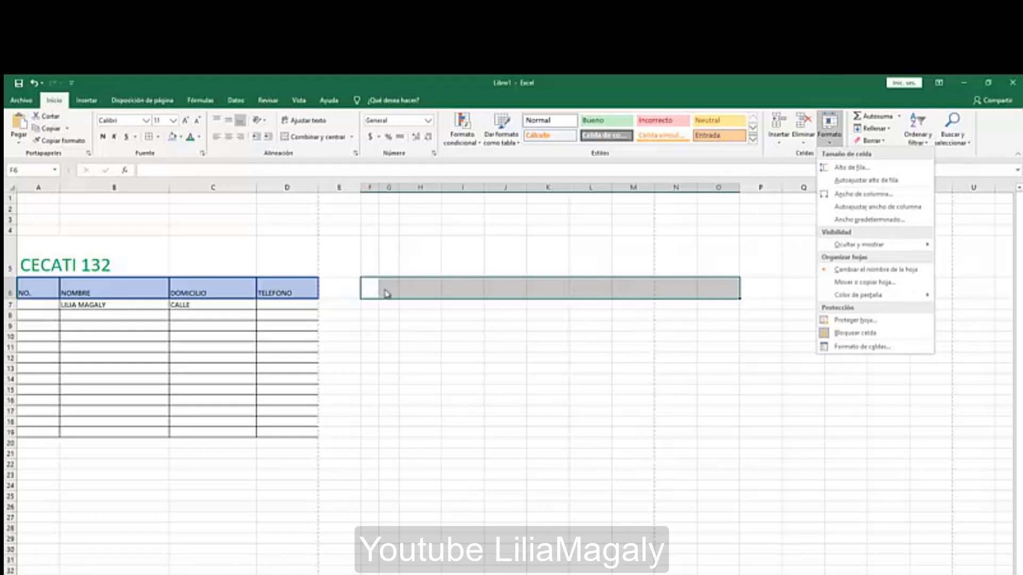
left_click(863, 195)
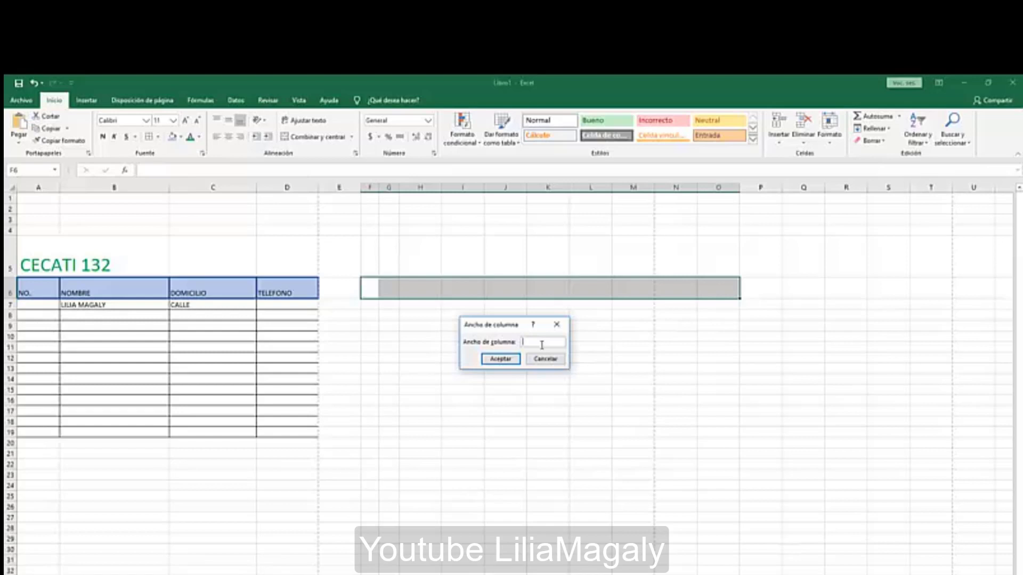
left_click(505, 358)
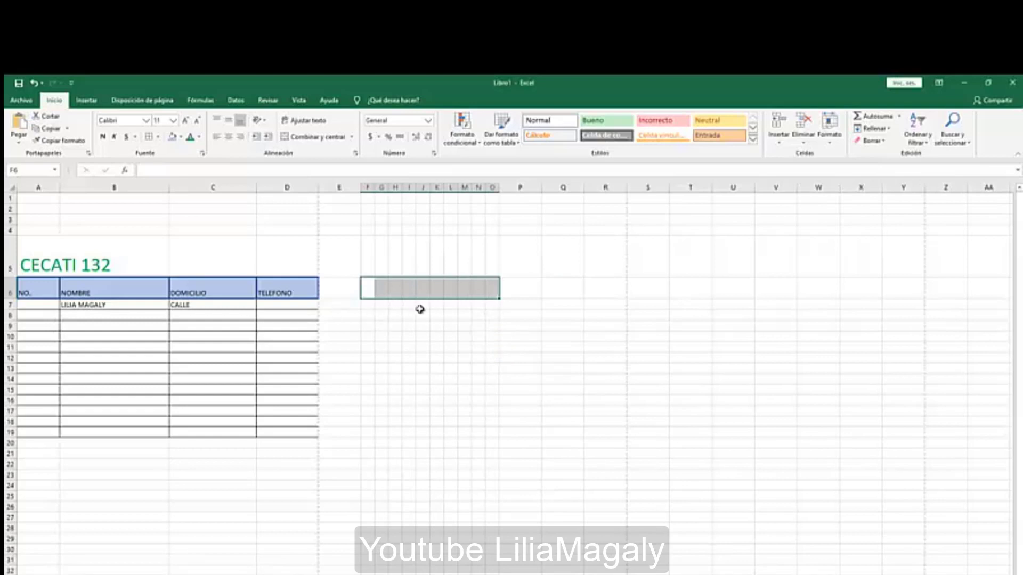
left_click(459, 354)
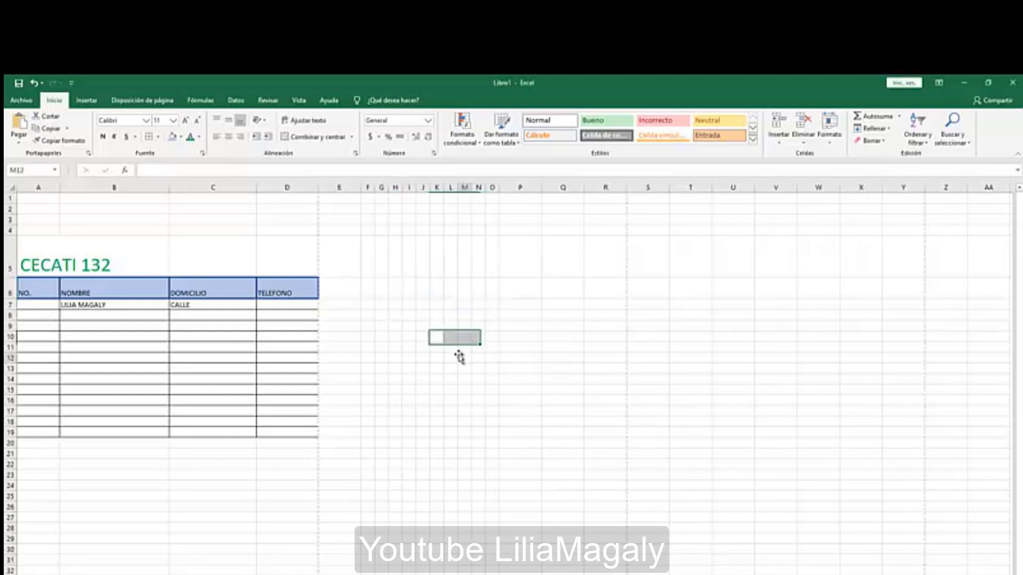
Apply all borders (Todos los bordes) to the range F6:O19.
left_click_drag(379, 290, 488, 434)
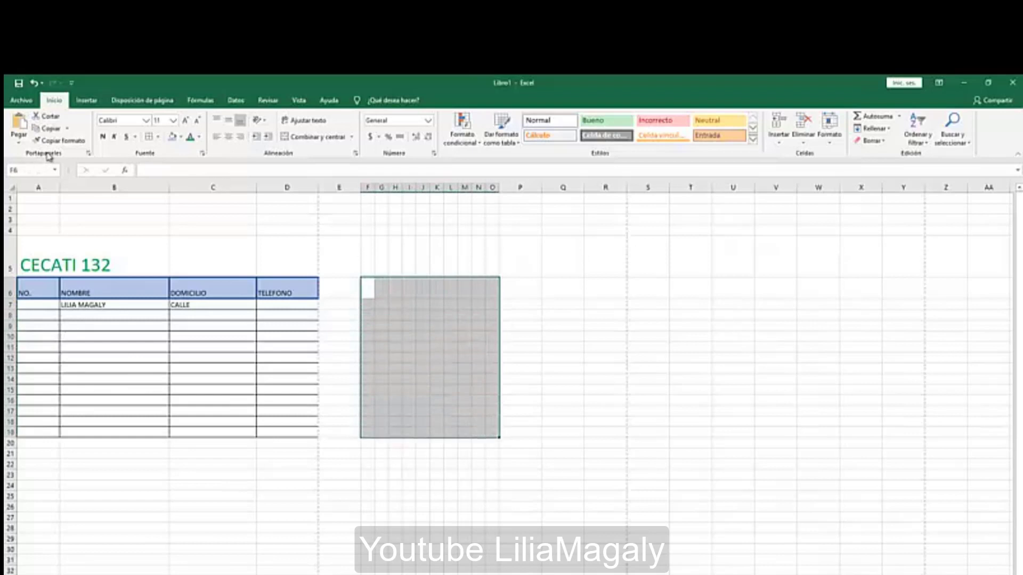
left_click(158, 137)
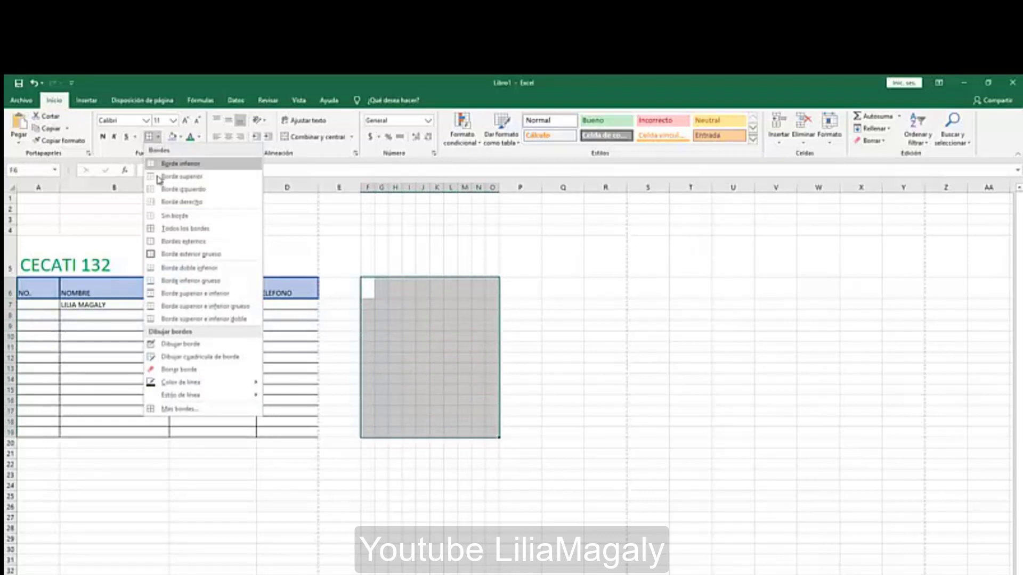
left_click(168, 231)
left_click(558, 426)
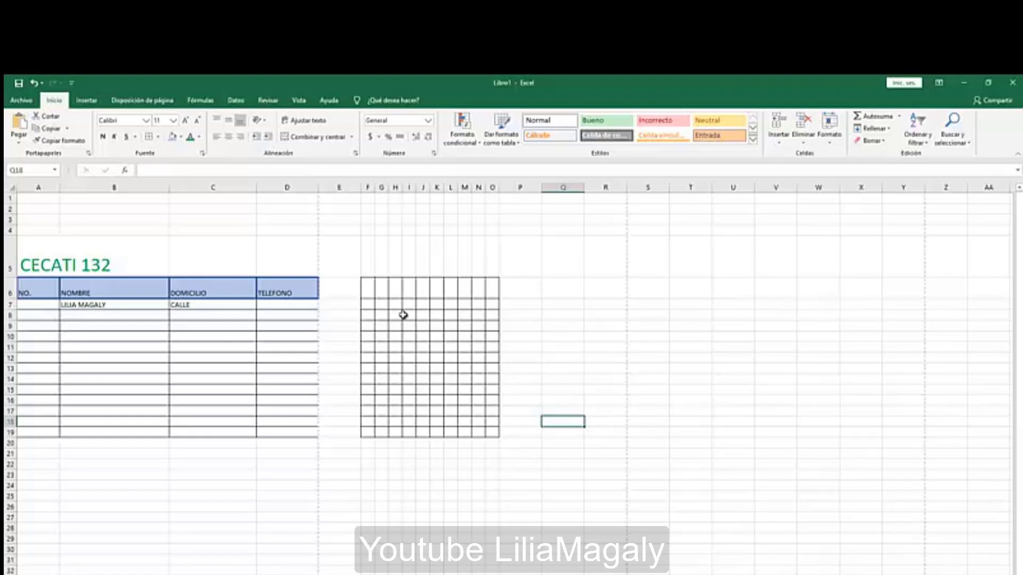
Try a row height of 9 on the grid range F6:O19 and undo the change.
mouse_move(367, 286)
left_mouse_down()
mouse_move(388, 370)
mouse_move(463, 424)
mouse_move(493, 433)
left_mouse_up()
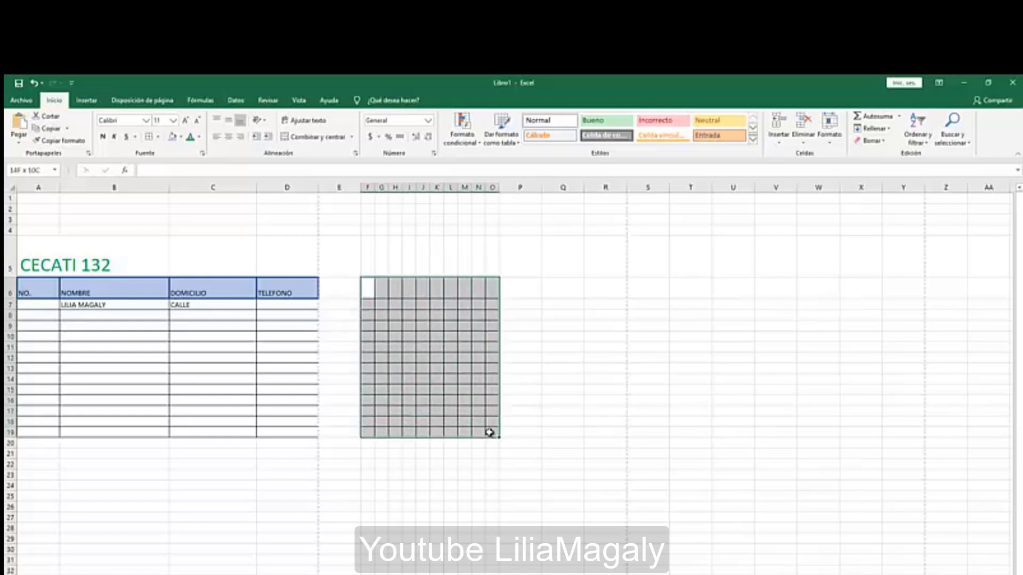
left_click(835, 149)
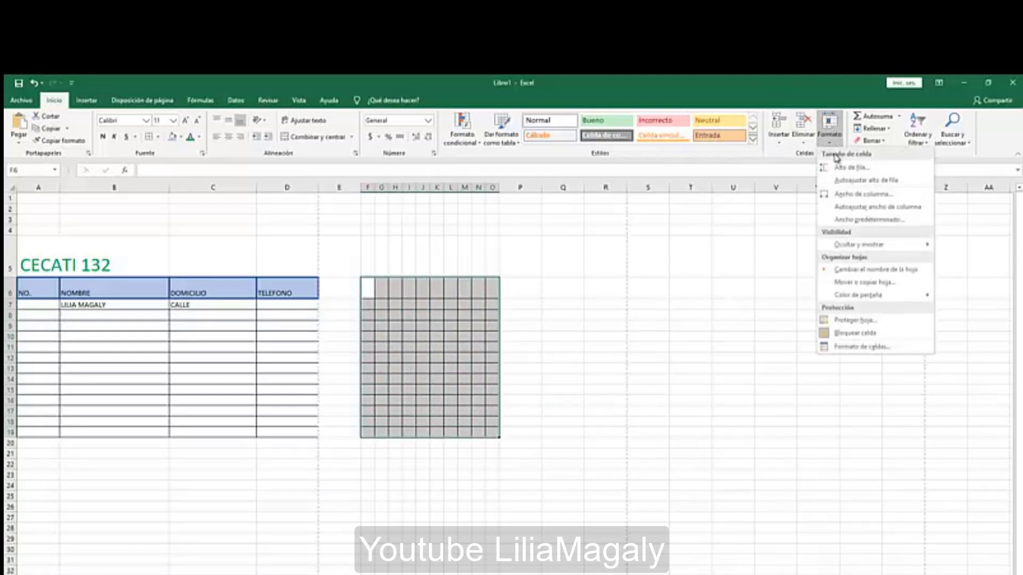
left_click(836, 167)
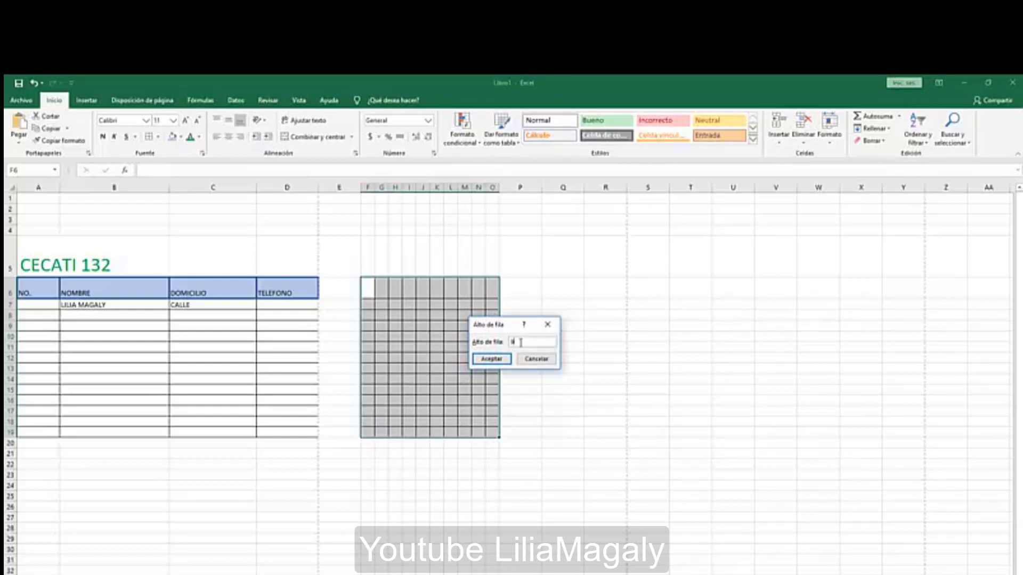
left_click(491, 359)
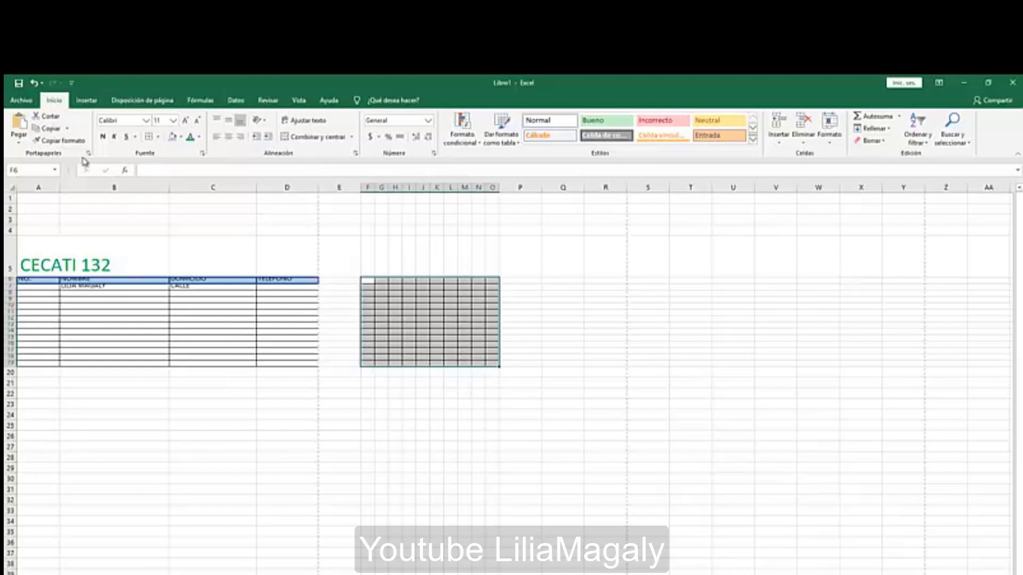
left_click(34, 84)
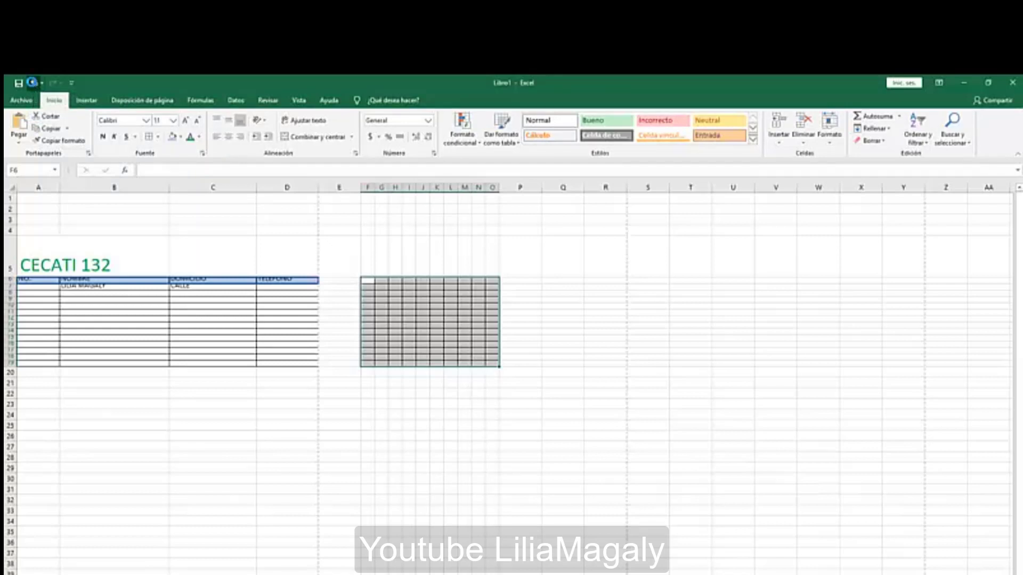
Merge and center the CECATI 132 heading across A5:D5, the full width of the contact table.
left_click(573, 338)
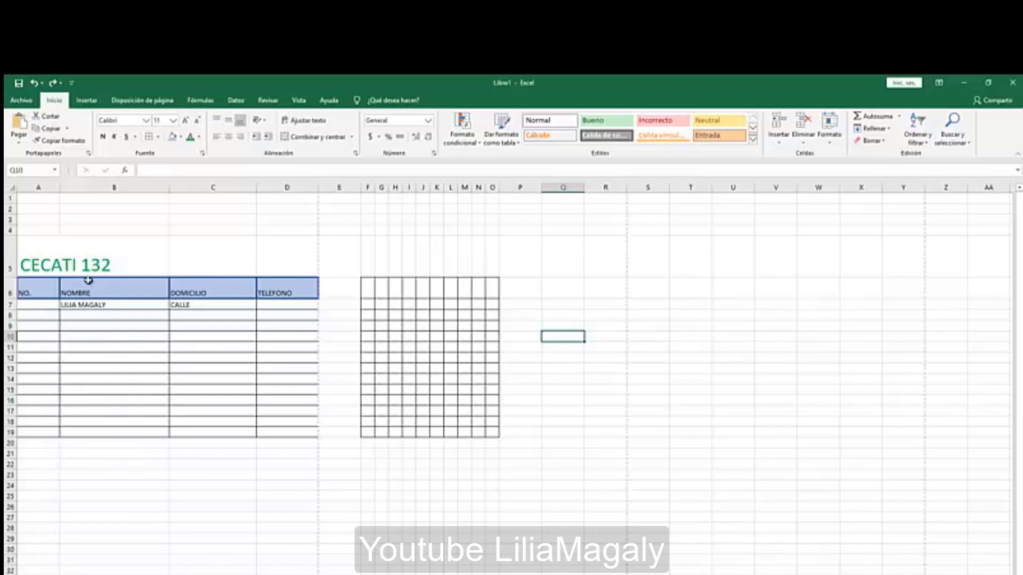
left_click(66, 258)
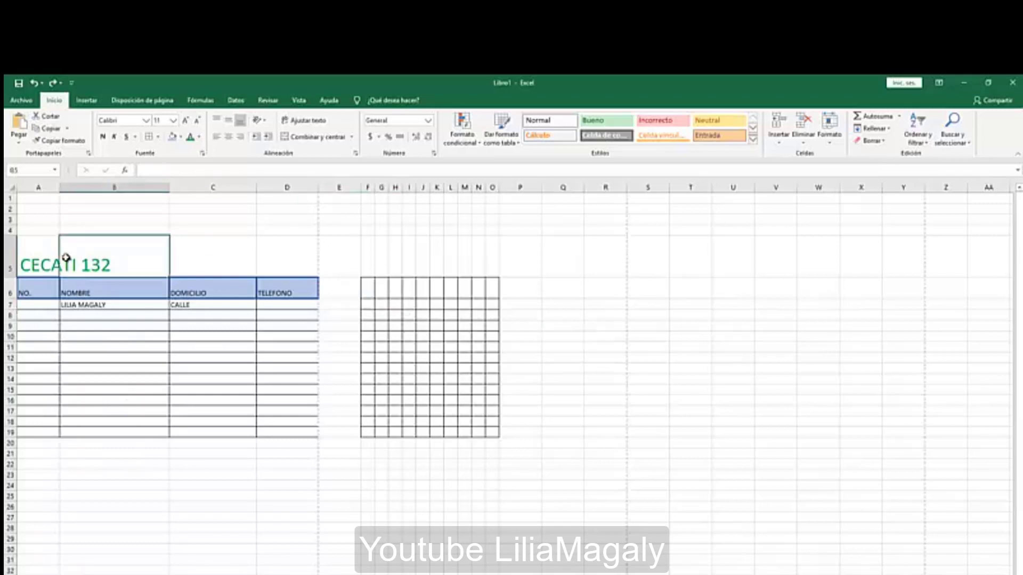
left_click(40, 256)
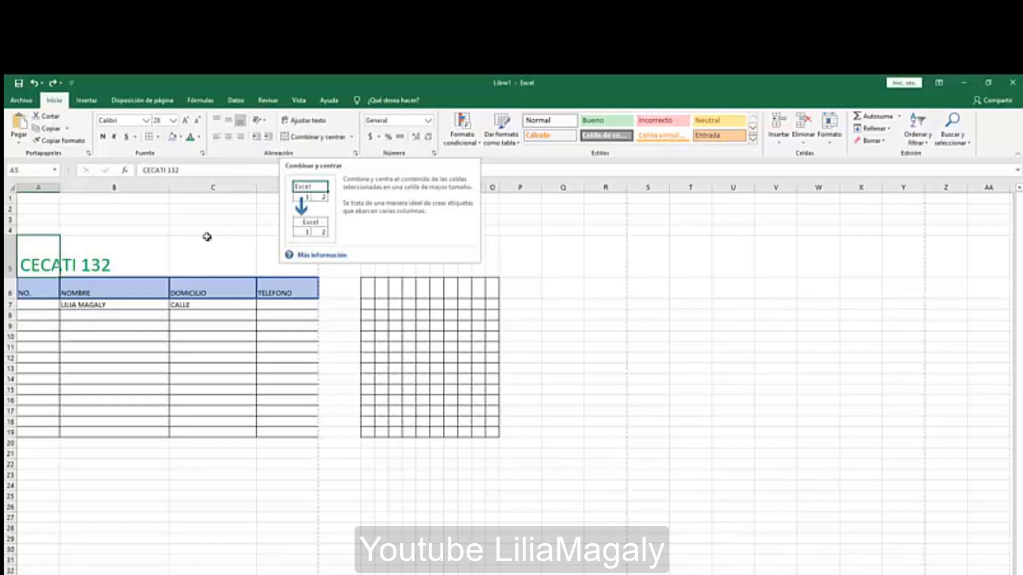
left_click_drag(39, 254, 270, 253)
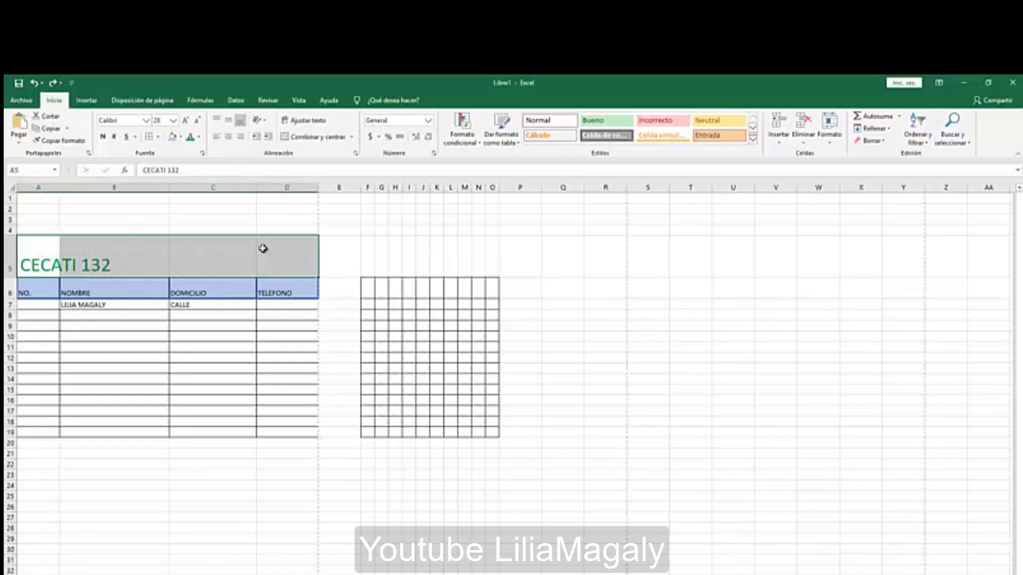
left_click(318, 140)
left_click(242, 393)
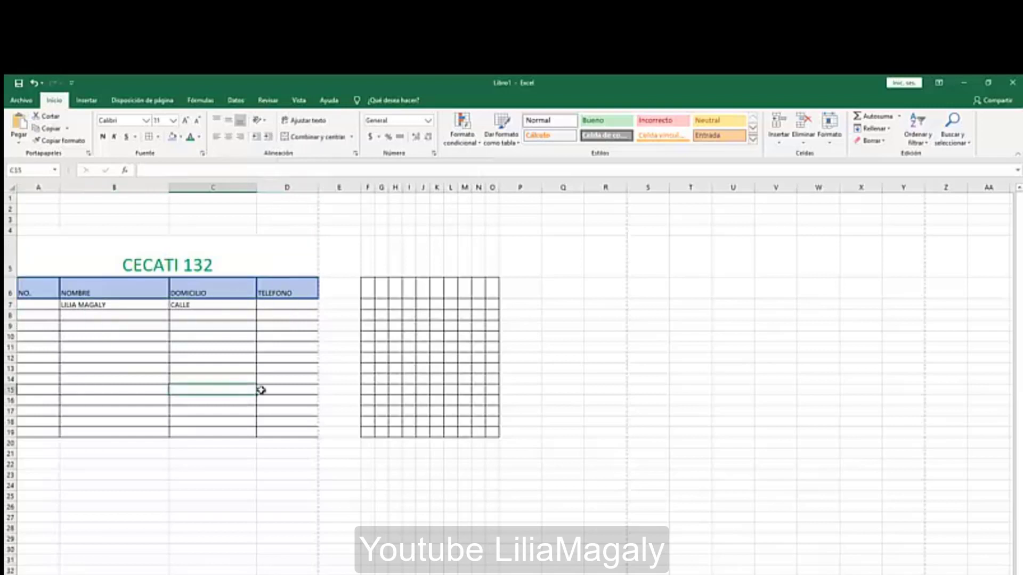
Unmerge the CECATI 132 heading cell and merge and center it across A5:D5 again.
left_click(242, 254)
left_click(218, 300)
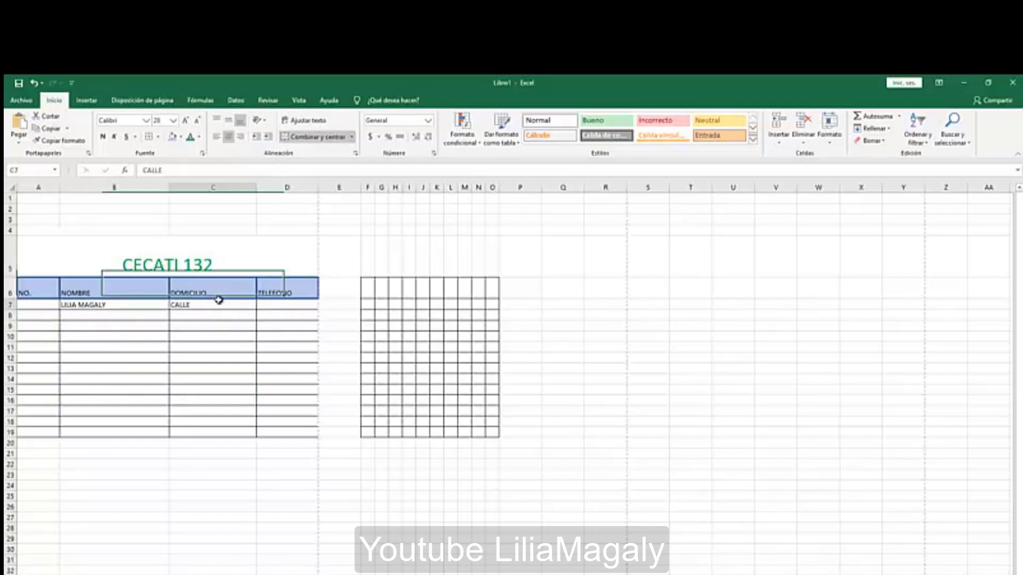
left_click(110, 302)
left_click(56, 255)
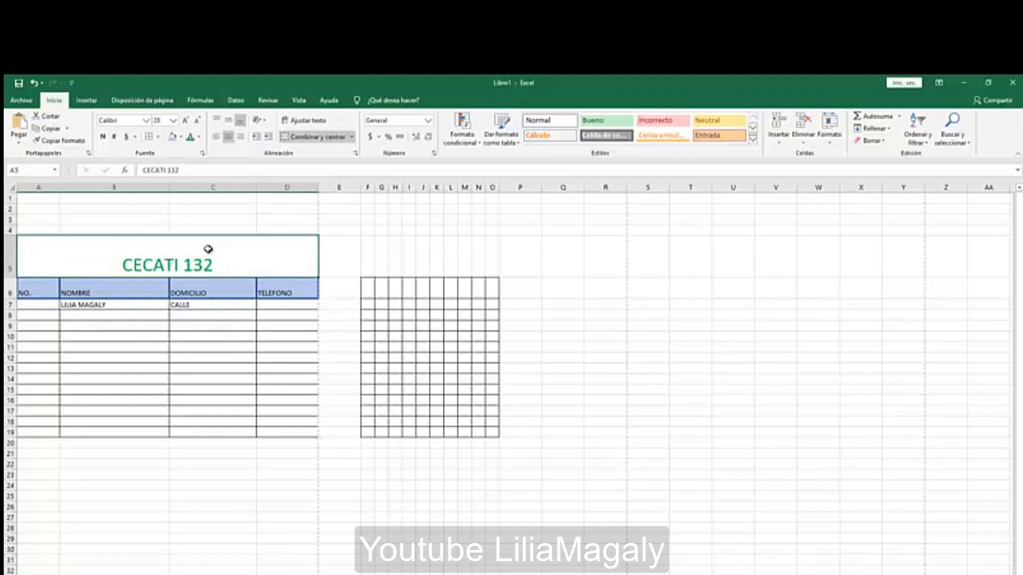
left_click(318, 138)
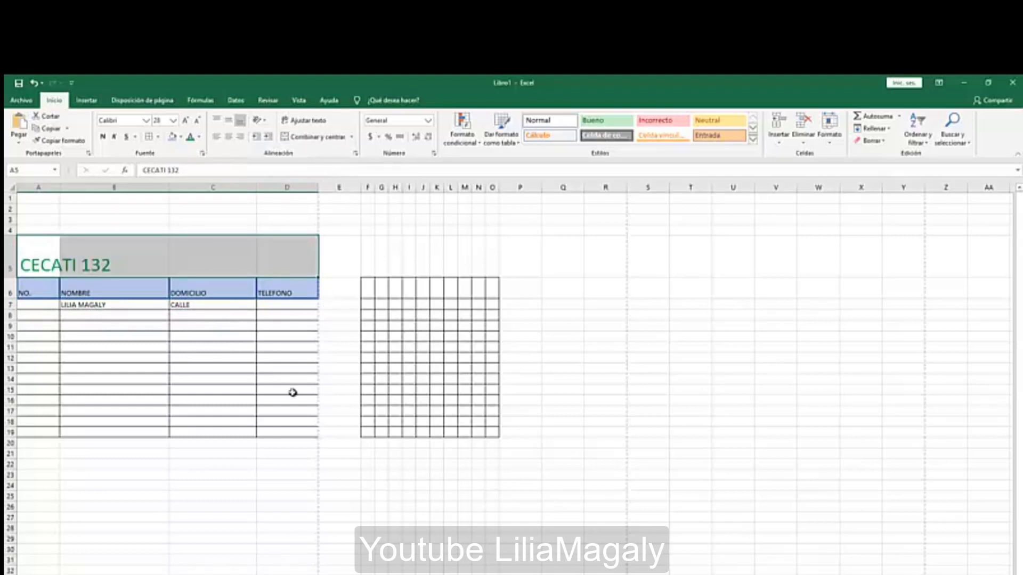
left_click(260, 454)
left_click_drag(41, 260, 273, 248)
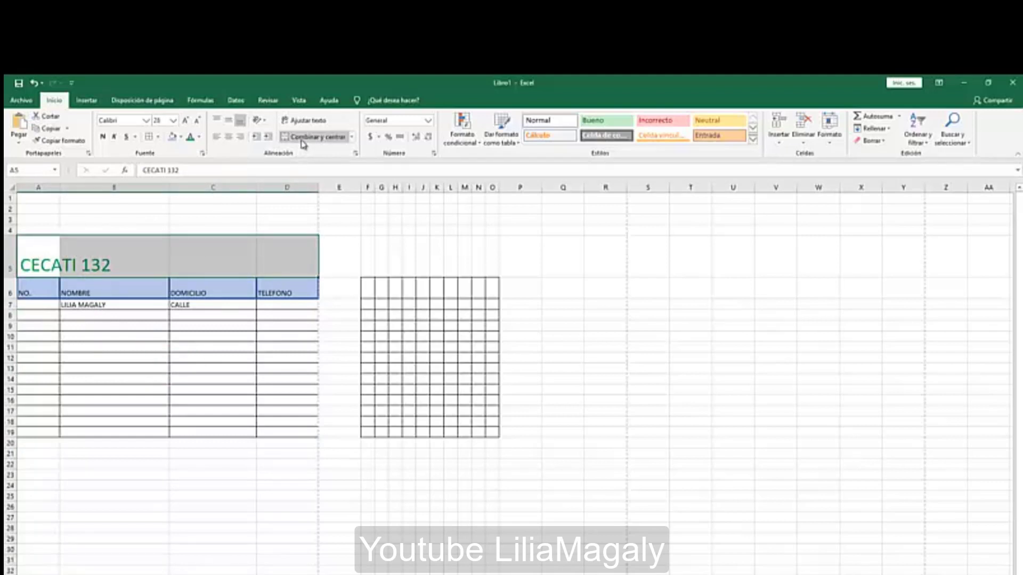
left_click(303, 141)
Merge and center the empty cells F4:N4 above the narrow grid.
left_click_drag(370, 230, 477, 230)
left_click(315, 136)
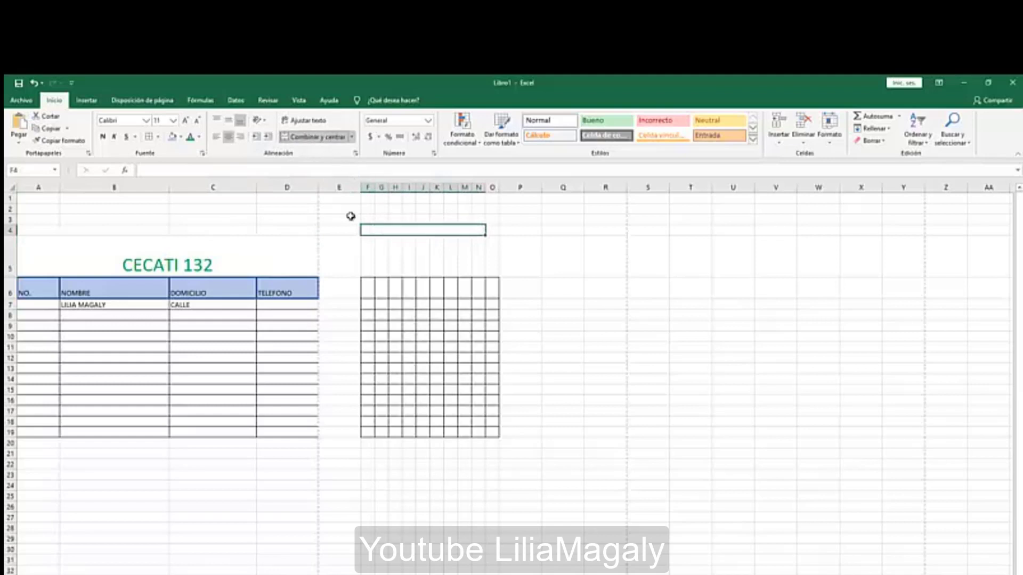
left_click(418, 251)
left_click(418, 229)
Extend the header in B6 to read "NOMBRE del estudiante del curso de excel en linea".
left_click(93, 291)
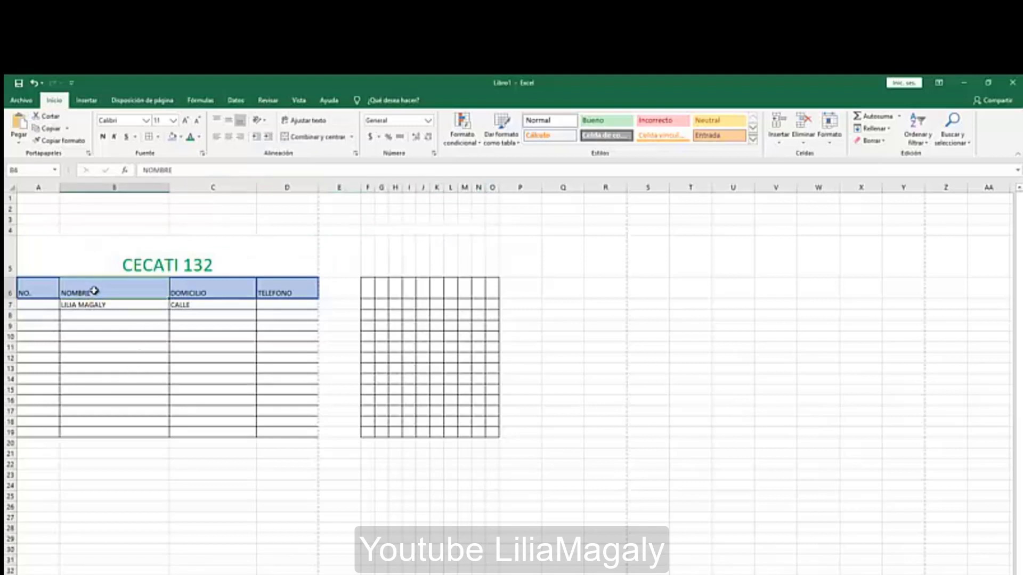
double_click(94, 292)
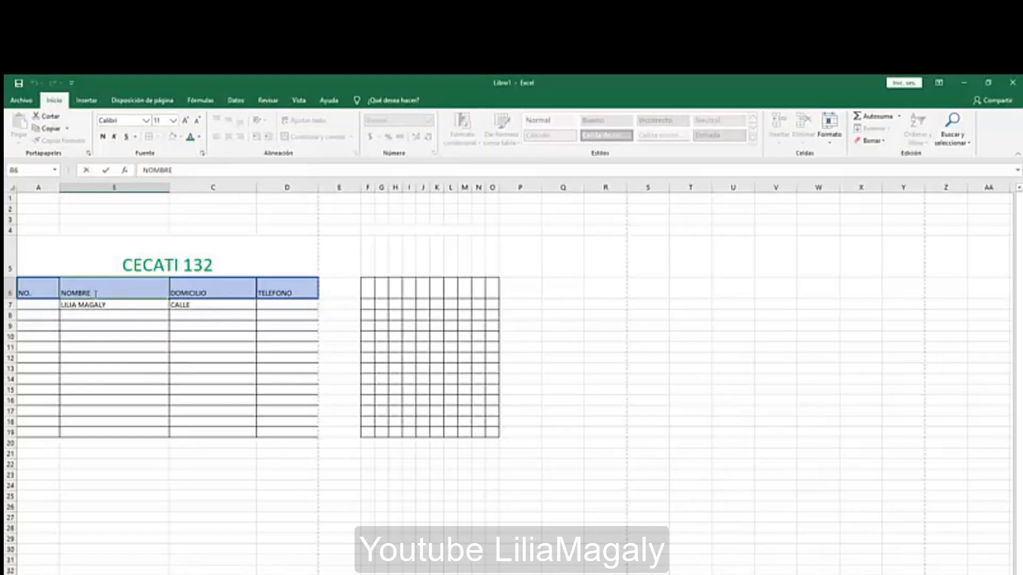
type("del est")
key("BackSpace")
key("BackSpace")
key("BackSpace")
key("BackSpace")
key("BackSpace")
key("BackSpace")
key("BackSpace")
key("BackSpace")
type("del estudiante ")
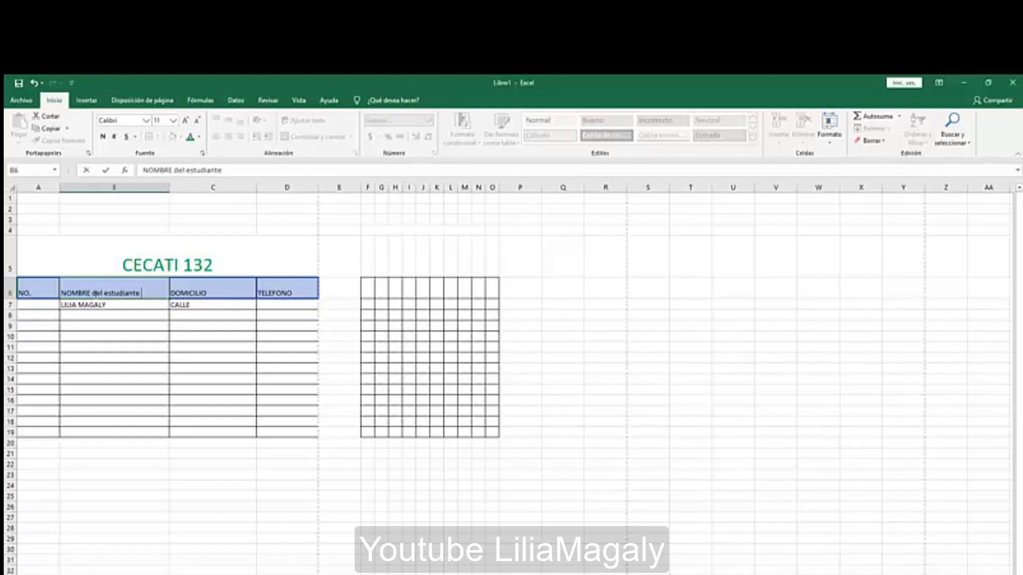
type("del cursio d")
key("BackSpace")
key("BackSpace")
key("BackSpace")
key("BackSpace")
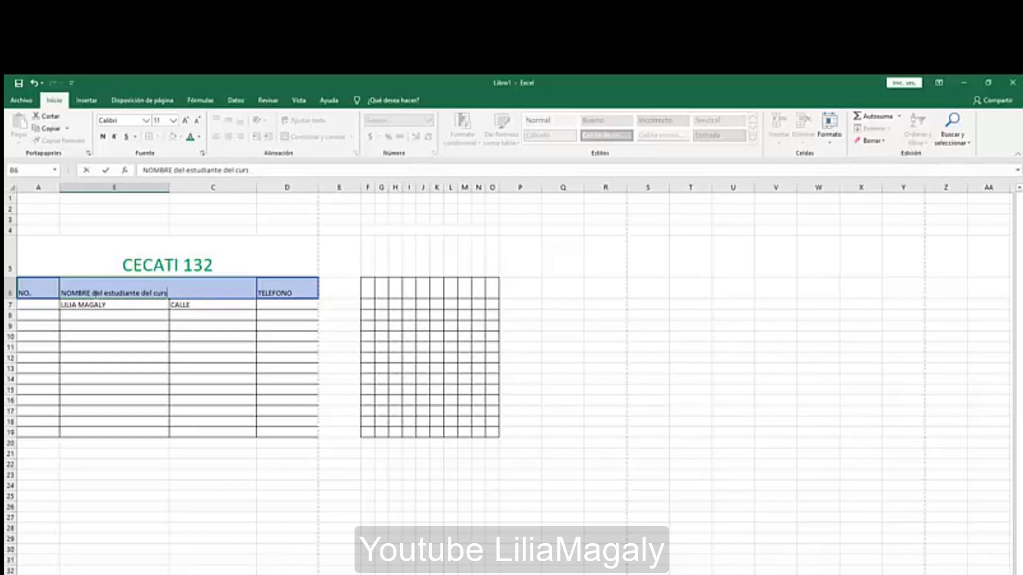
type("o de excel en linea")
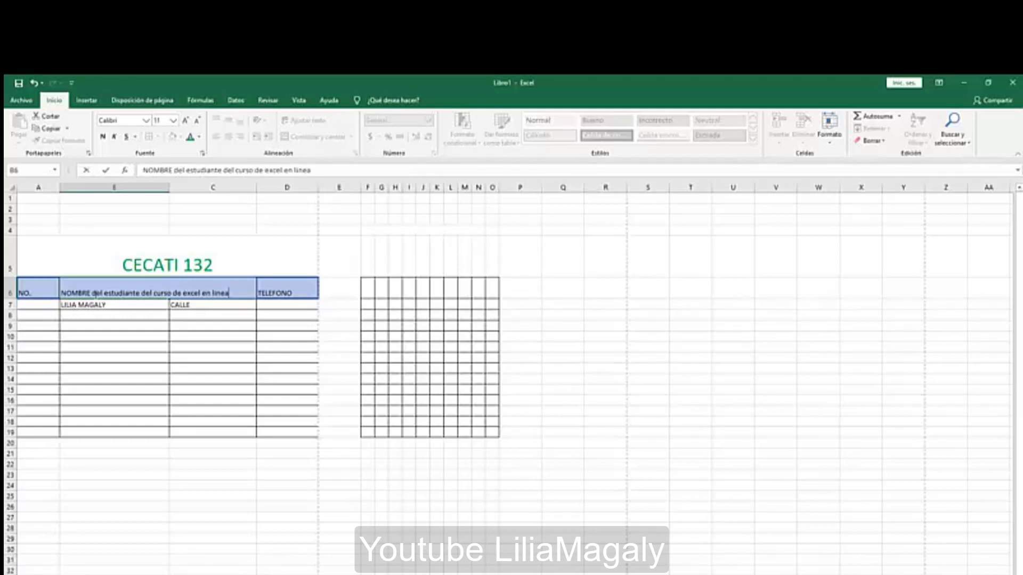
left_click(139, 390)
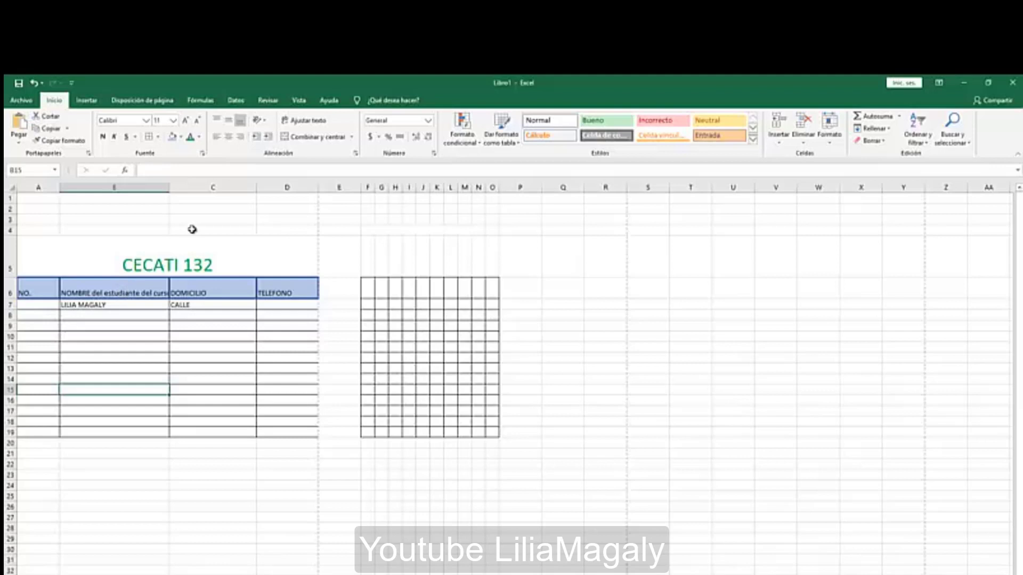
Wrap the text of the long header in B6 and resize row 6 by hand to fit its two lines.
left_click(308, 126)
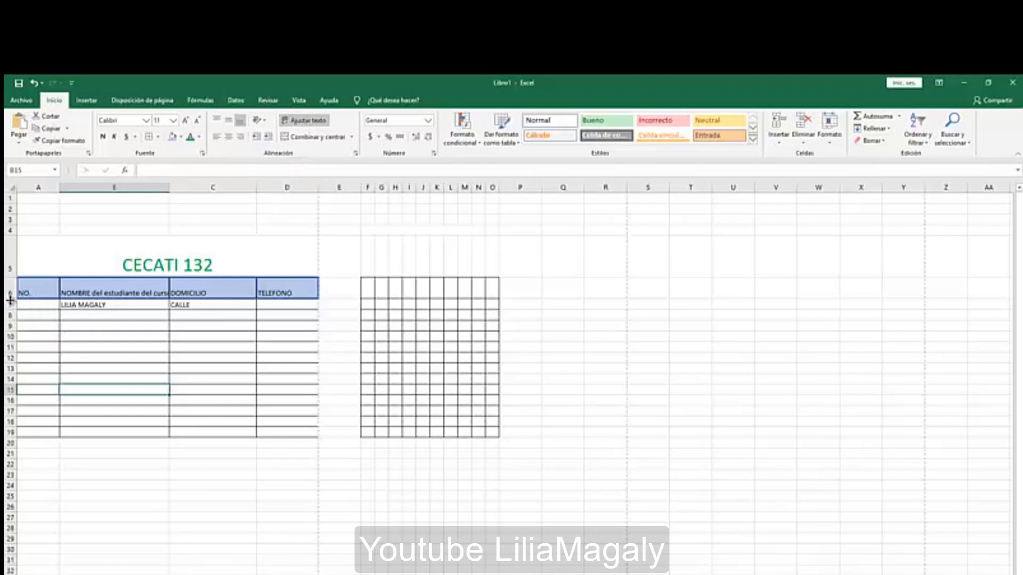
left_click_drag(10, 299, 10, 311)
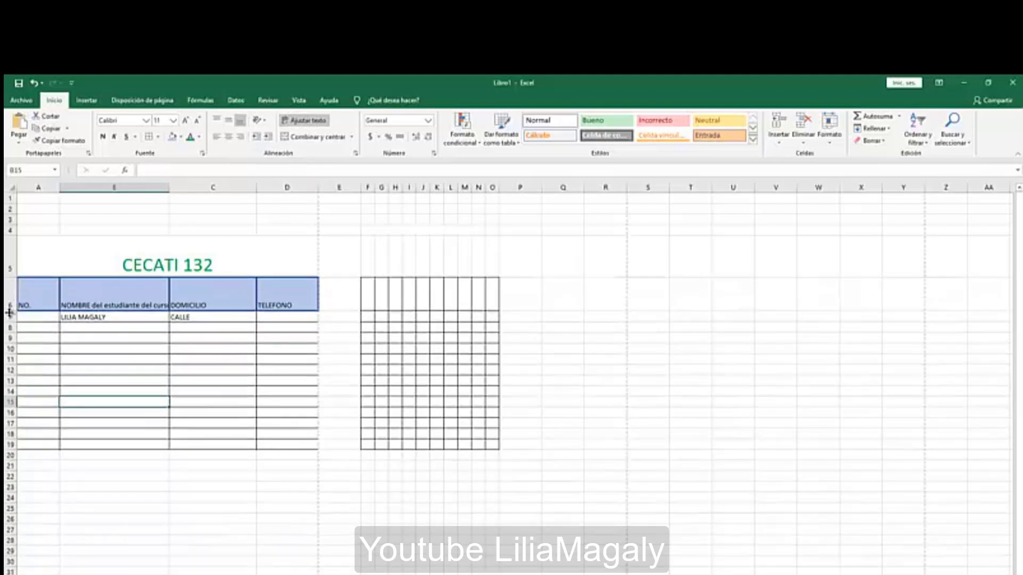
left_click(103, 304)
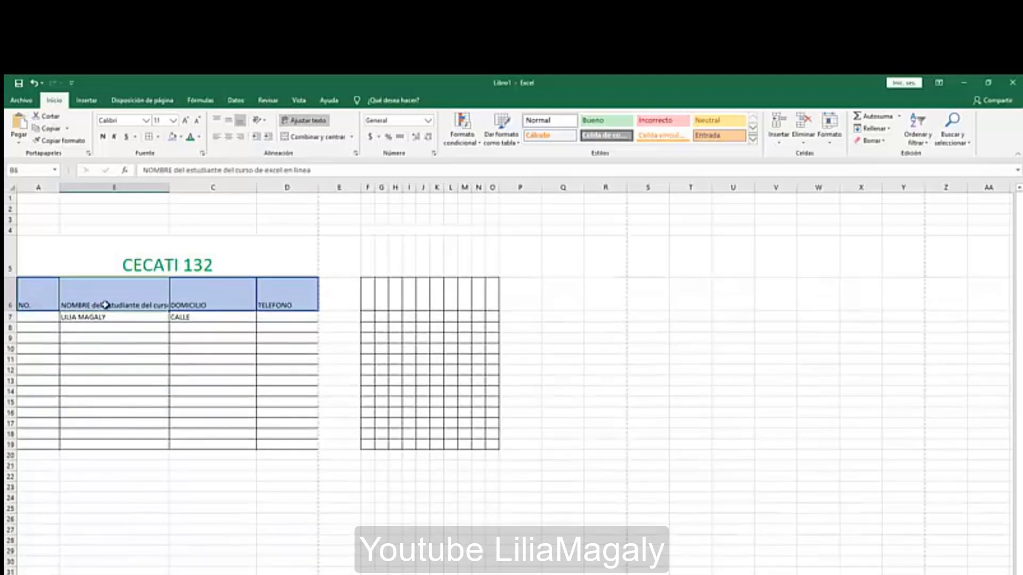
left_click(307, 121)
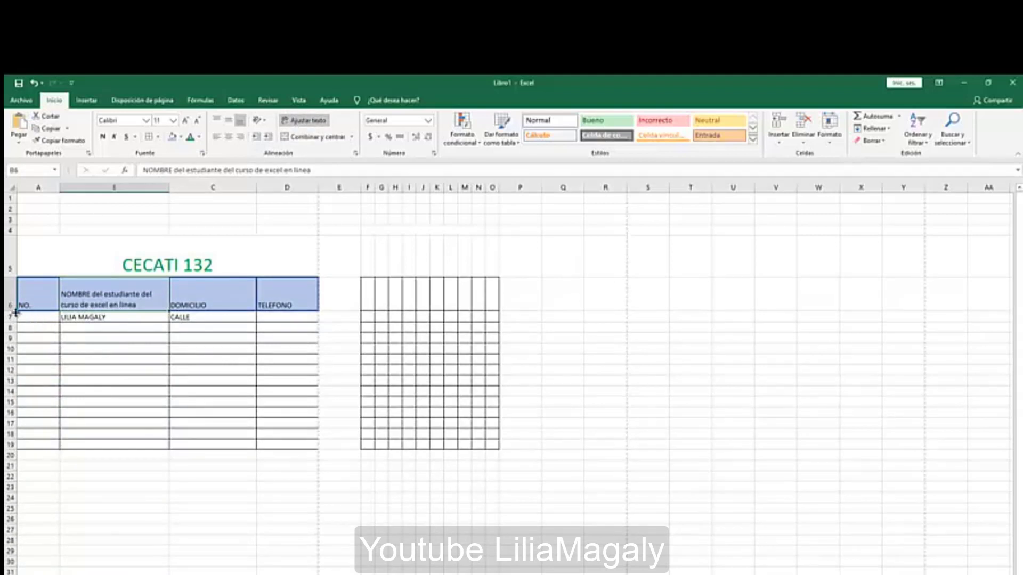
mouse_move(13, 313)
left_mouse_down()
mouse_move(16, 277)
mouse_move(13, 304)
left_mouse_up()
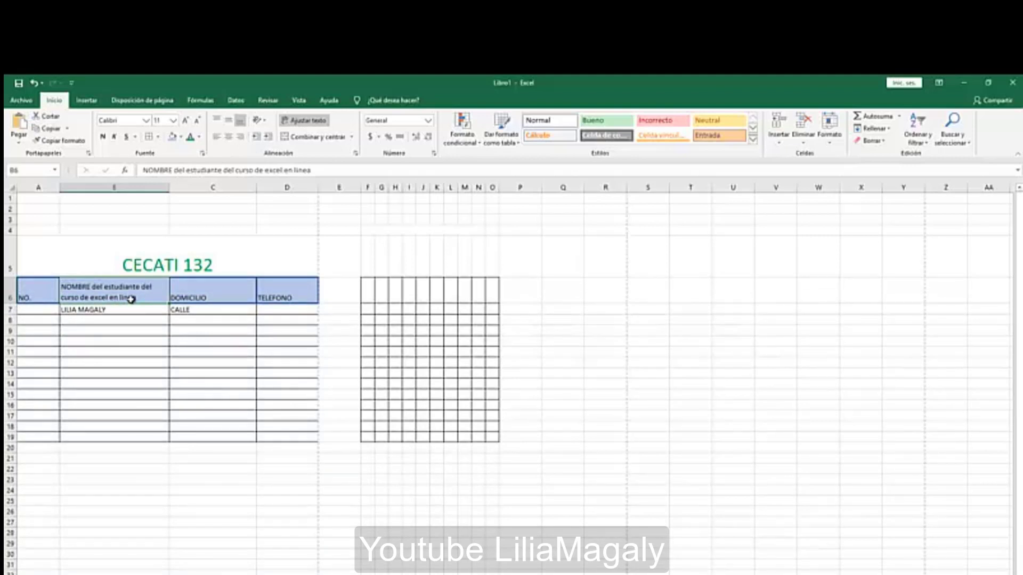
Try left, center and right horizontal alignment on the wrapped header in B6.
left_click(216, 138)
left_click(230, 138)
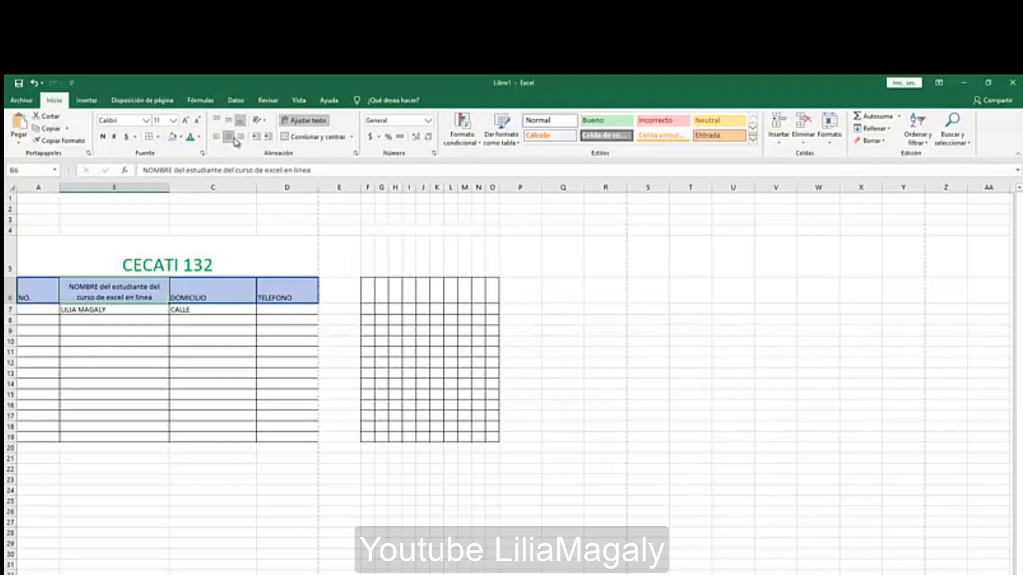
left_click(241, 137)
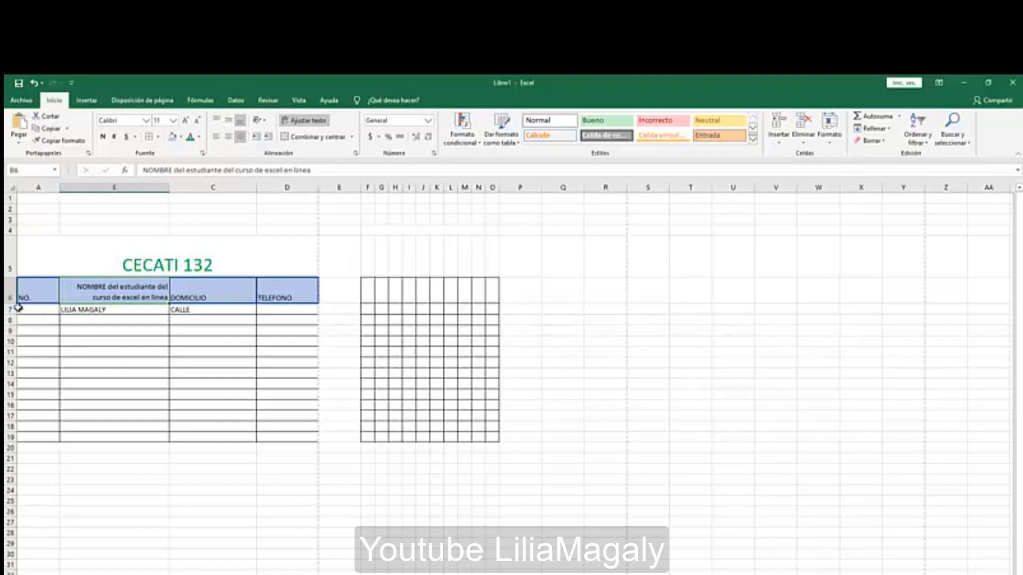
Make row 6 slightly taller and center the B6 header both horizontally and vertically.
left_click_drag(16, 303, 20, 311)
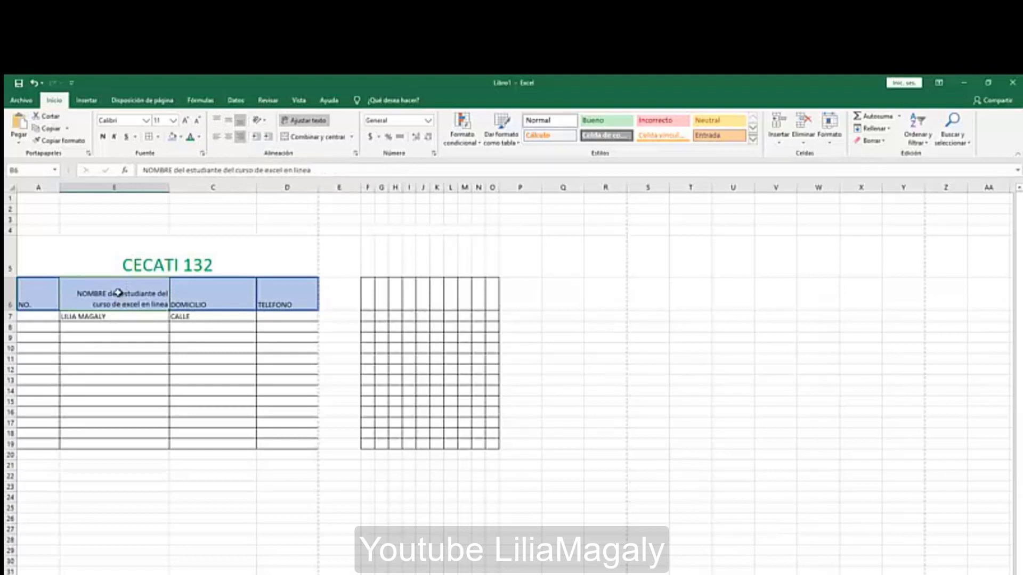
left_click(228, 138)
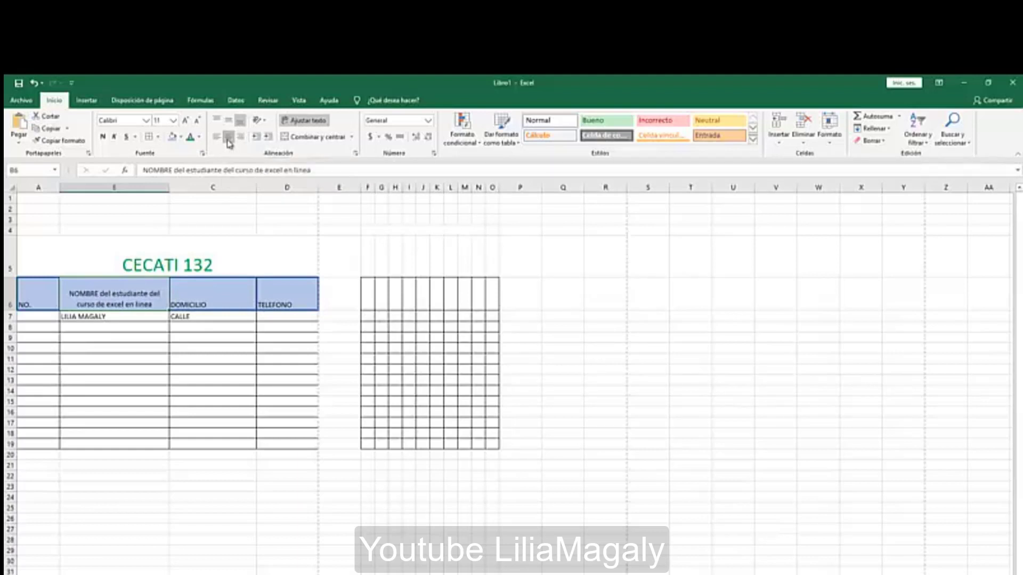
left_click(229, 122)
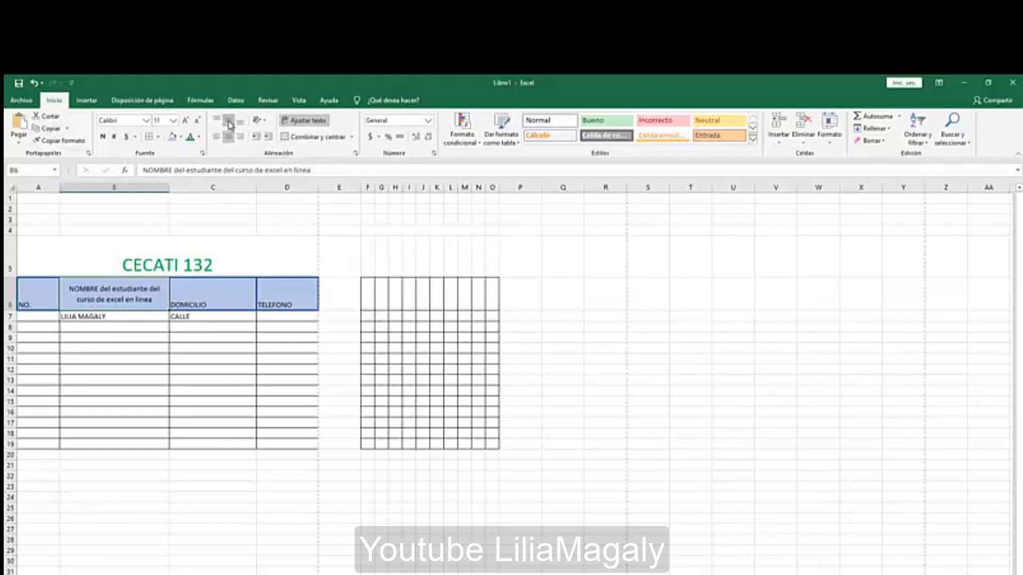
Center the DOMICILIO and TELEFONO headers in C6 and D6 horizontally and vertically.
left_click(203, 290)
left_click(228, 137)
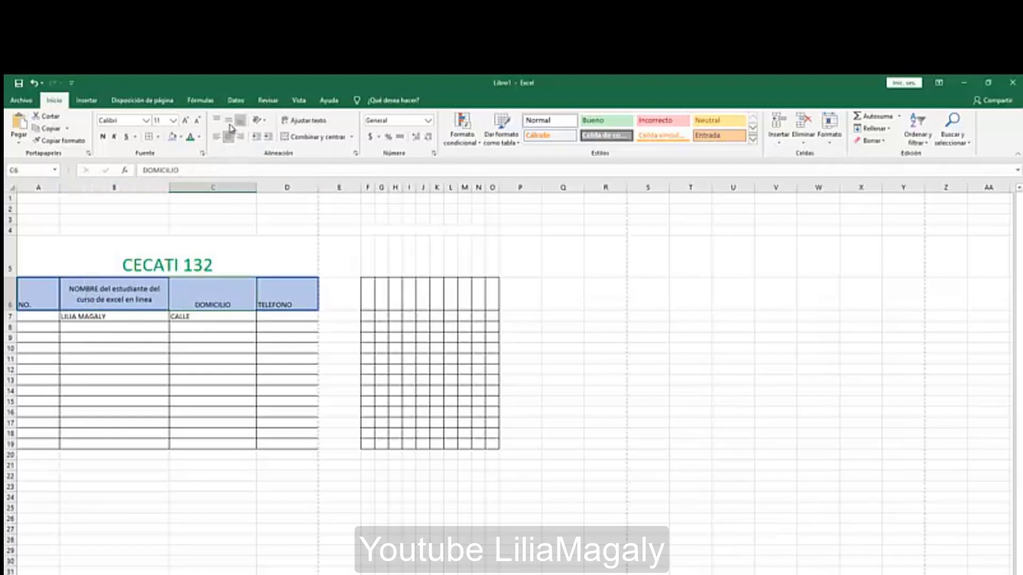
left_click(230, 123)
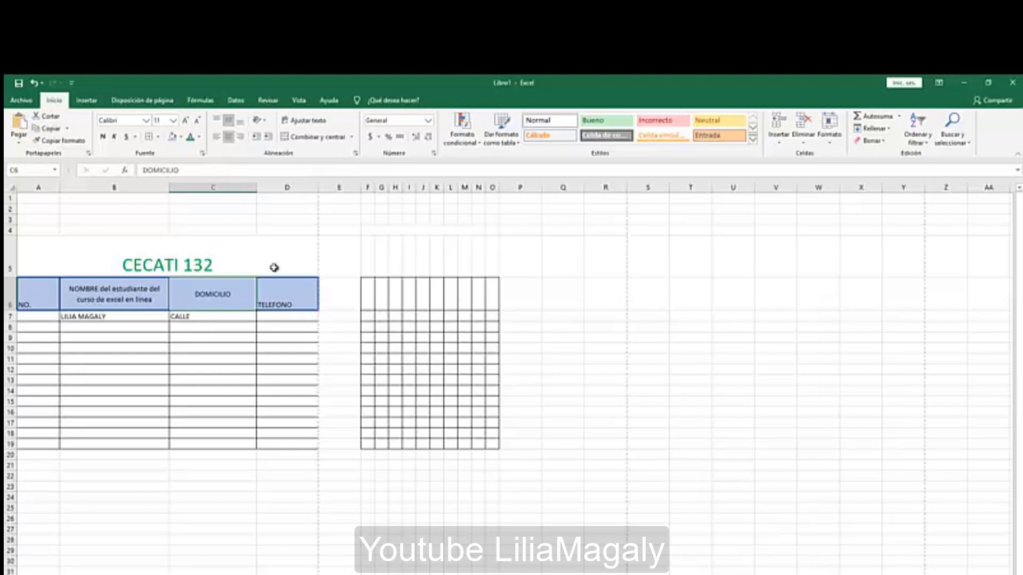
left_click(280, 291)
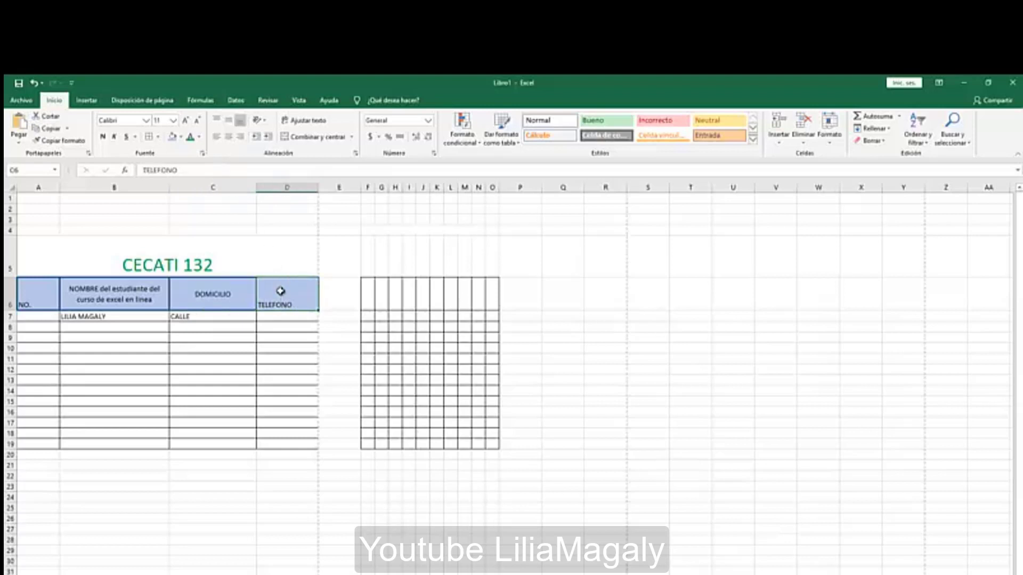
left_click(230, 121)
left_click(228, 137)
Try top-left alignment on the NO. header in A6, and center it horizontally and vertically.
left_click(46, 299)
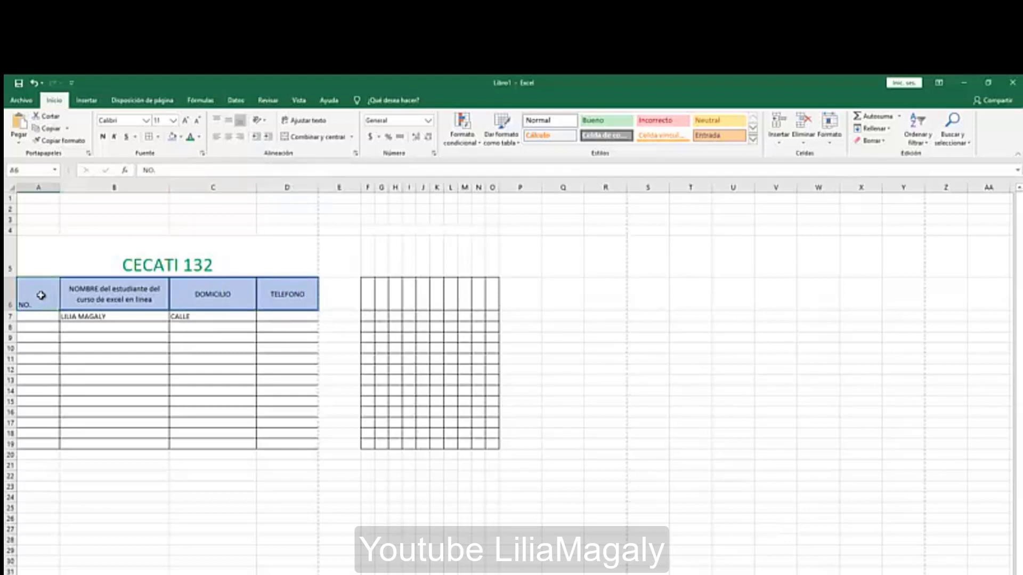
left_click(217, 136)
left_click(217, 121)
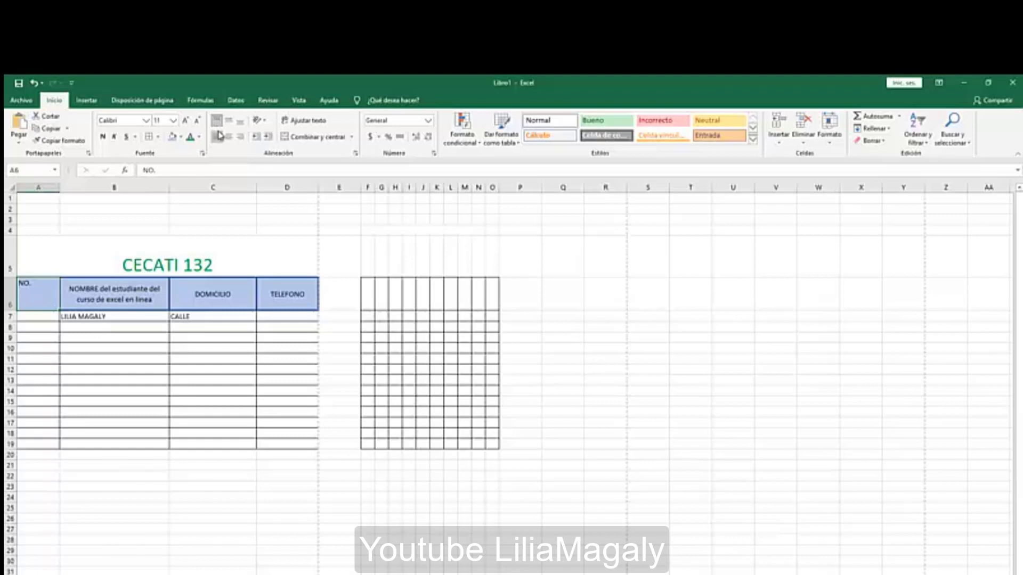
left_click(228, 137)
left_click(228, 121)
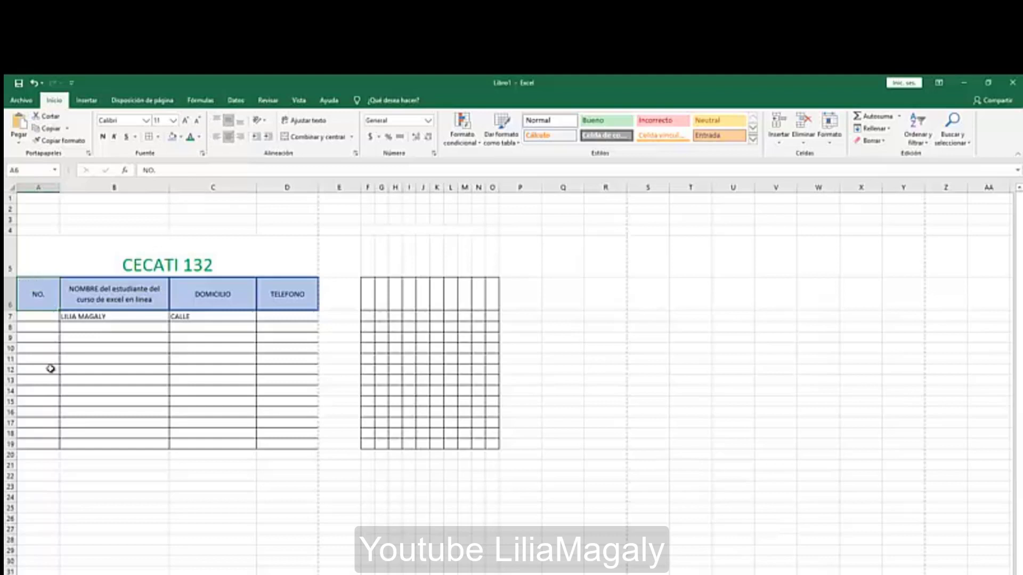
left_click(91, 388)
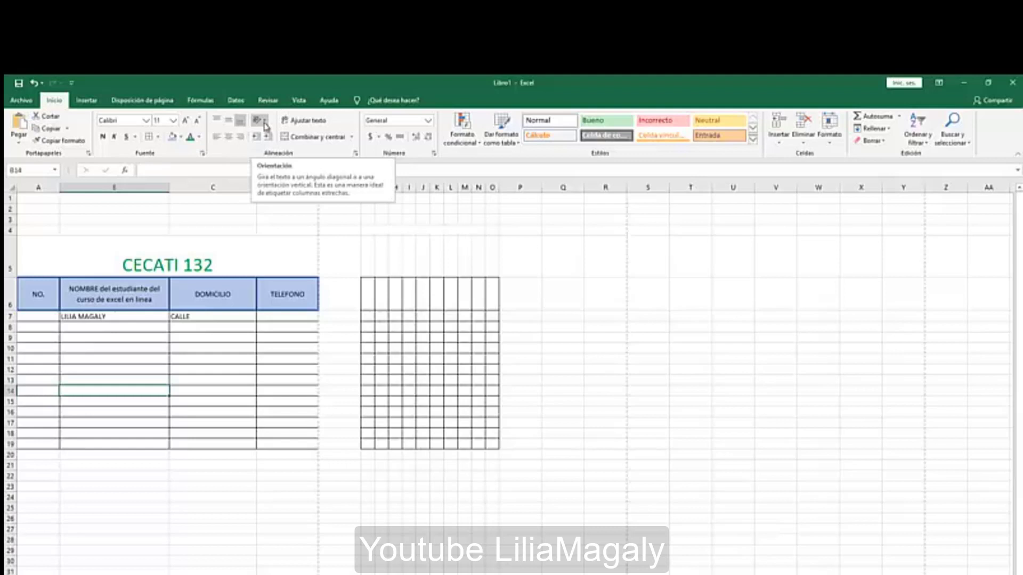
Enter "español" in F6, the first header cell of the narrow grid.
left_click(367, 304)
type("esp")
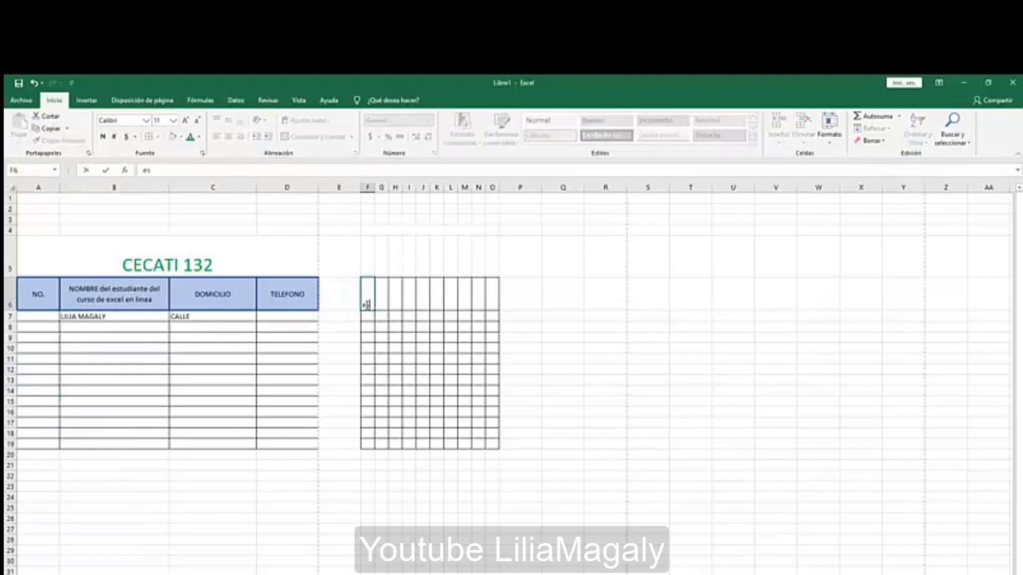
key("BackSpace")
key("BackSpace")
type("pañol")
left_click(370, 329)
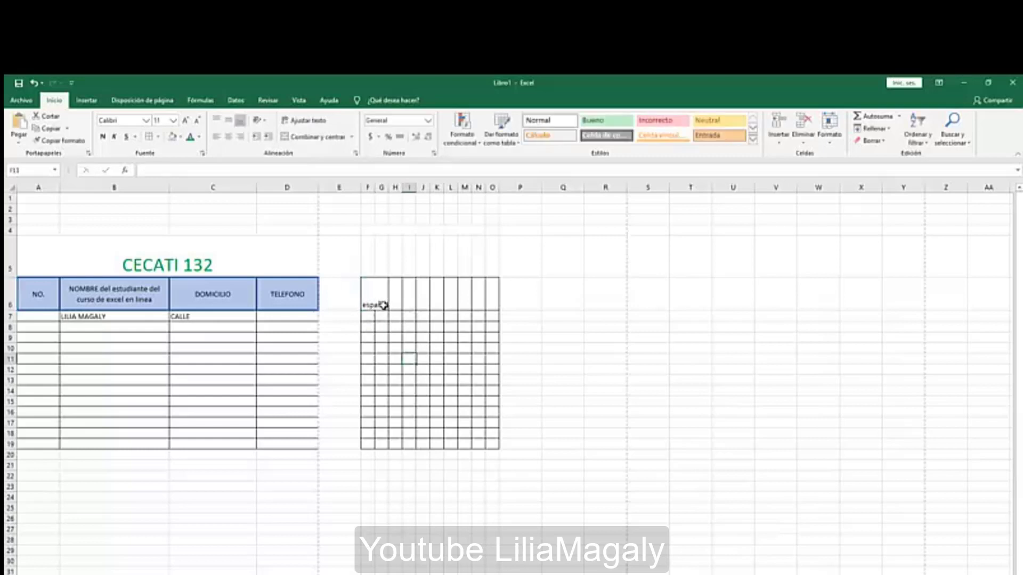
Enter "historia" in G6 and the placeholder text "jkl" in H6 of the narrow grid's header row.
left_click(382, 304)
type("historia")
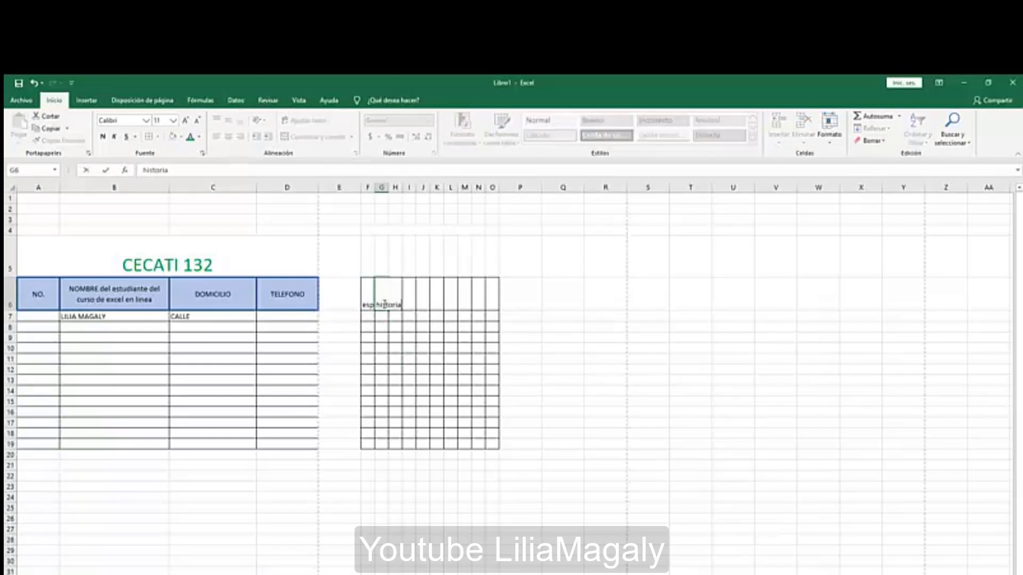
left_click(390, 348)
left_click(400, 302)
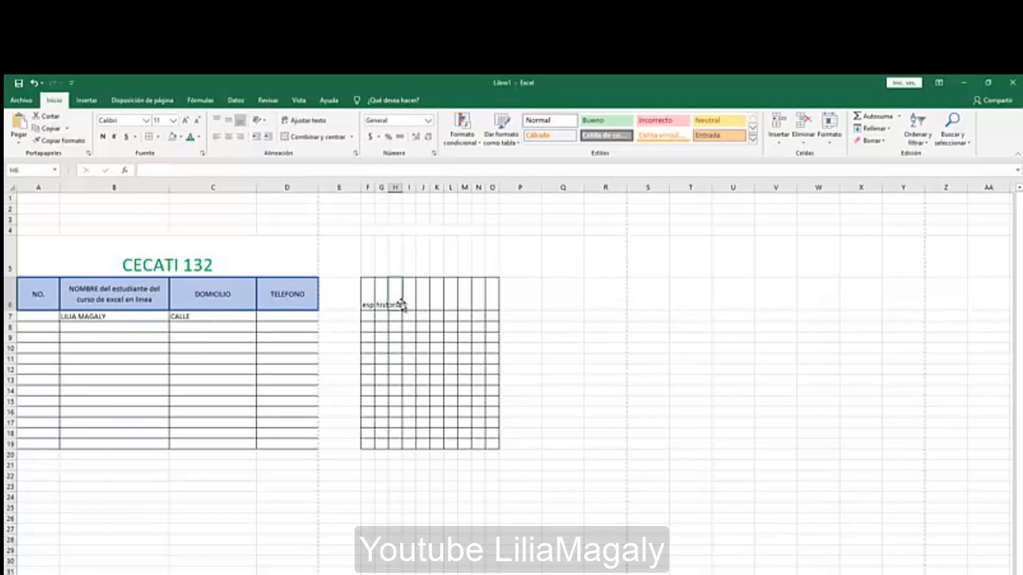
type("al")
left_click(421, 307)
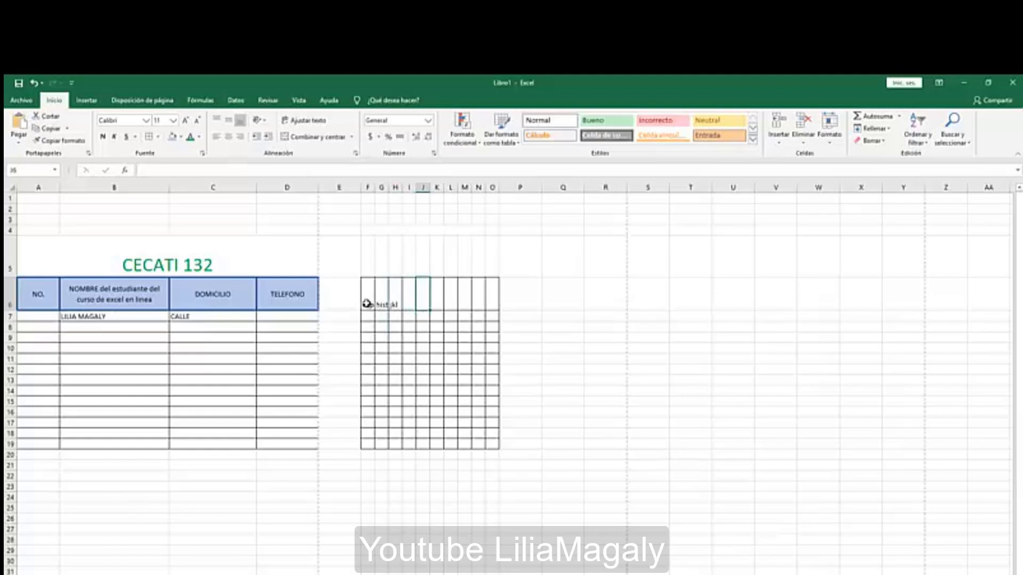
Rotate the "español" header text in F6 upward so it reads from bottom to top.
left_click(367, 304)
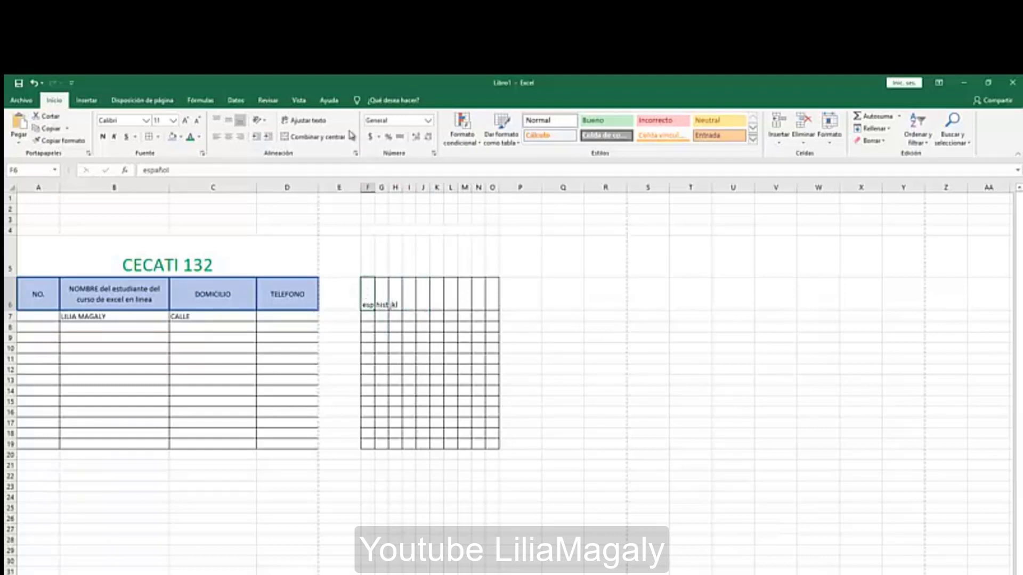
left_click(261, 121)
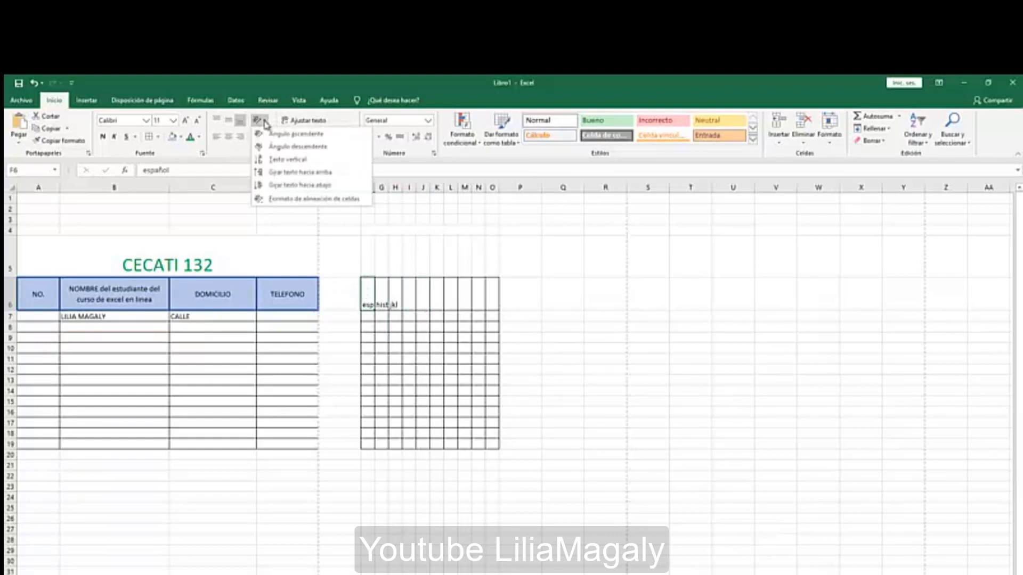
left_click(278, 173)
left_click(380, 349)
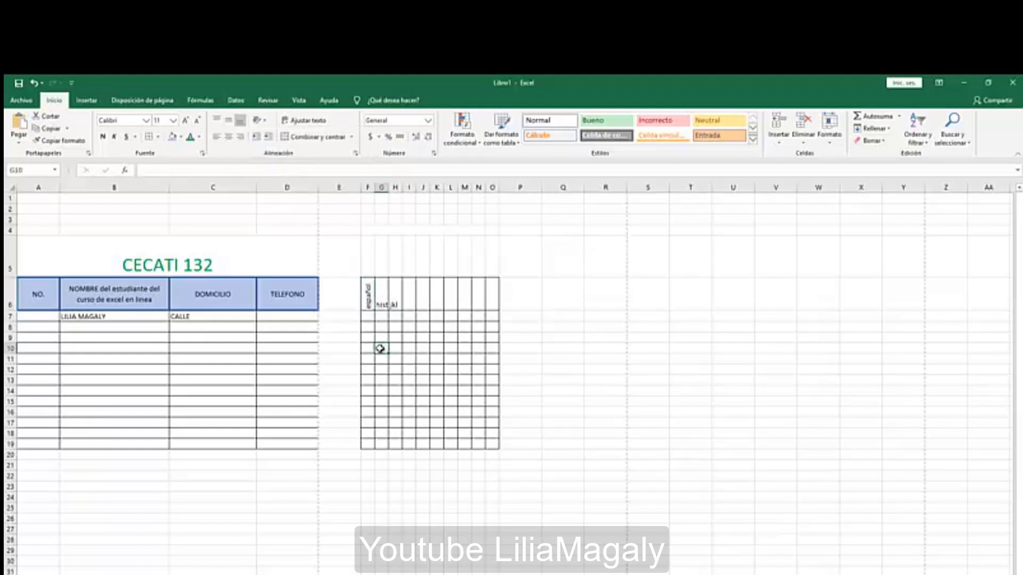
Rotate the "historia" header text in G6 downward so it reads from top to bottom.
left_click(381, 303)
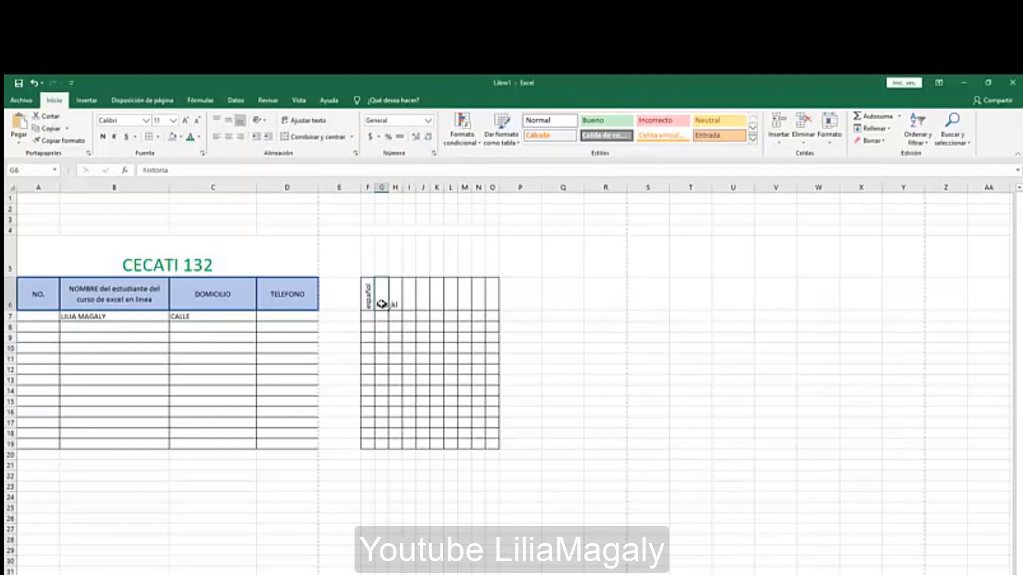
left_click(263, 126)
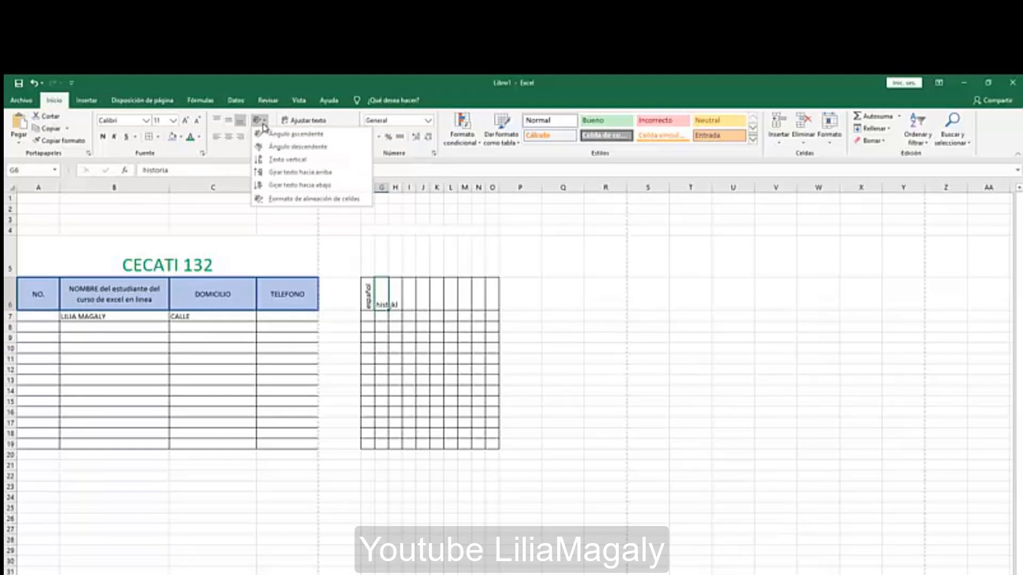
left_click(260, 185)
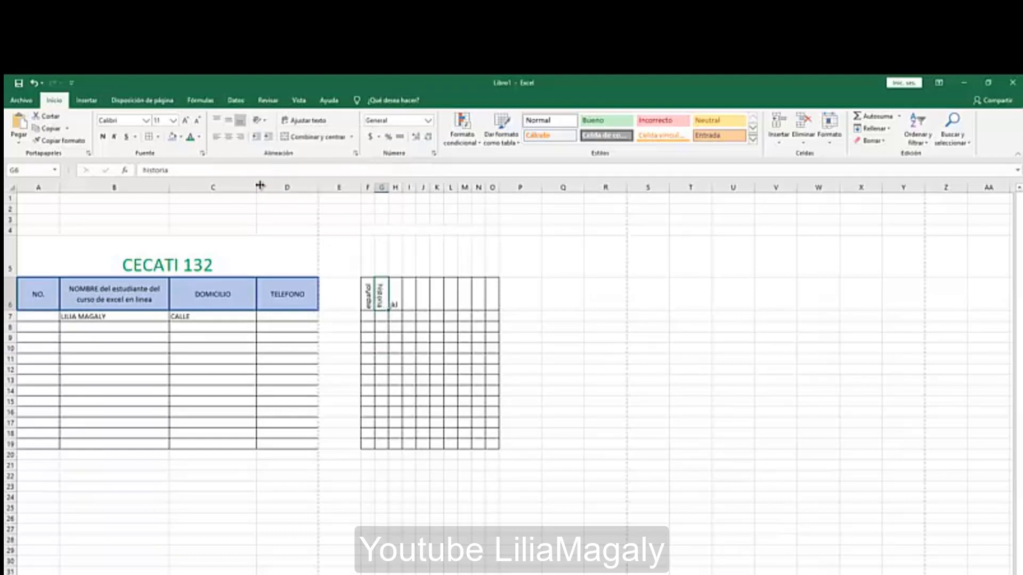